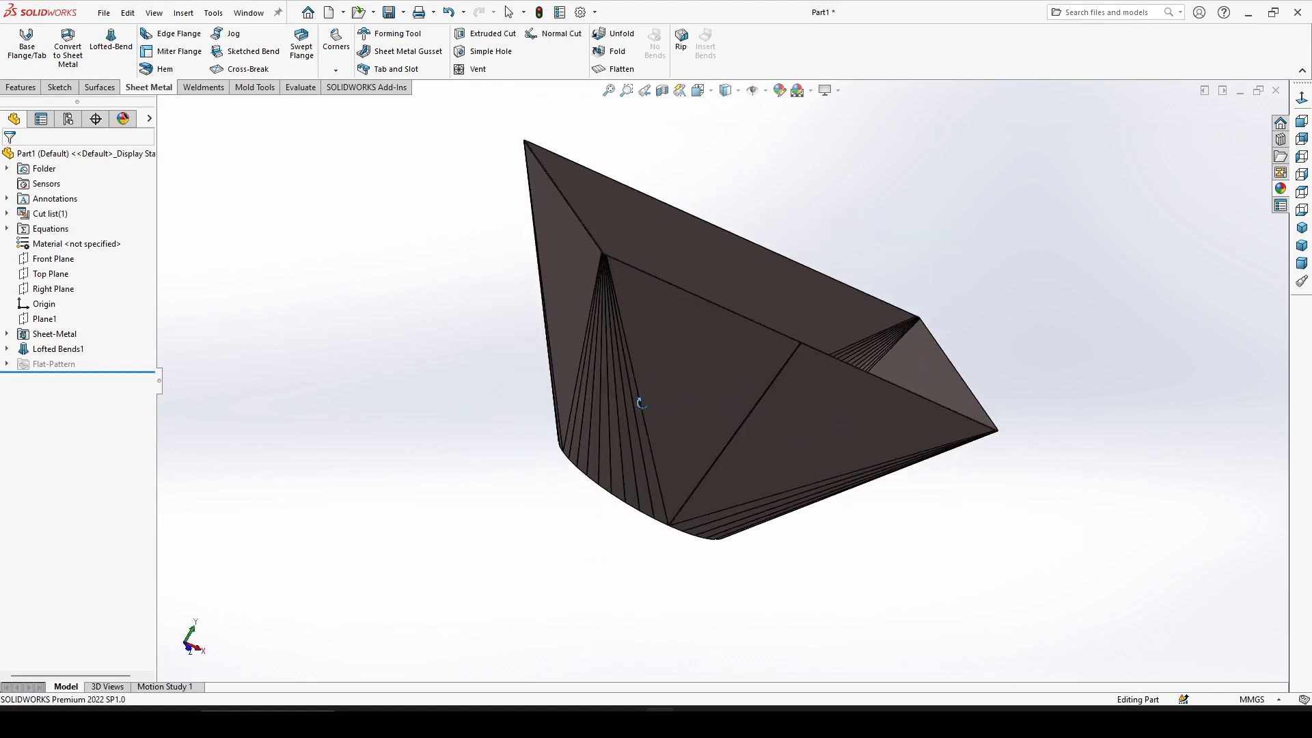
{"action": "middle_click_drag", "start_coordinate": [536, 560], "coordinate": [619, 685]}
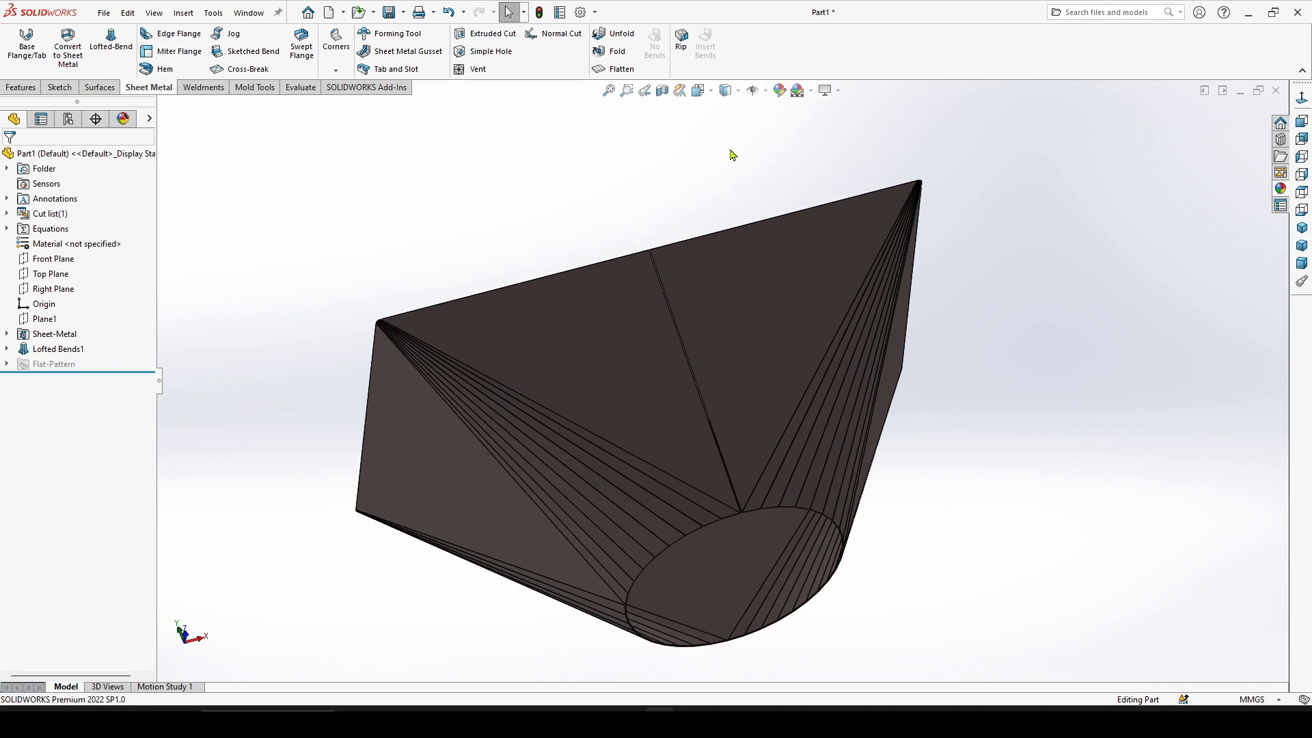
{"action": "middle_click_drag", "start_coordinate": [726, 152], "coordinate": [719, 486]}
{"action": "scroll", "coordinate": [719, 485], "scroll_direction": "up", "scroll_amount": 3}
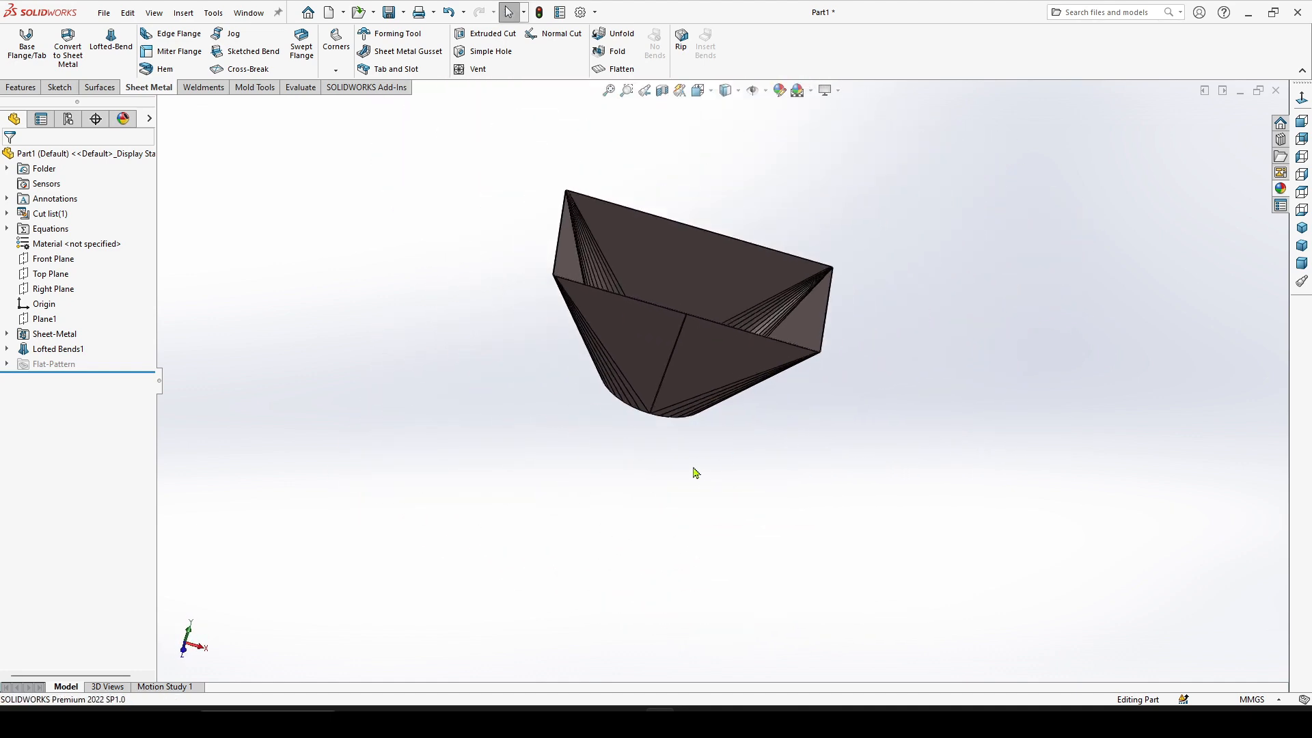
{"action": "middle_click_drag", "start_coordinate": [523, 486], "coordinate": [522, 486]}
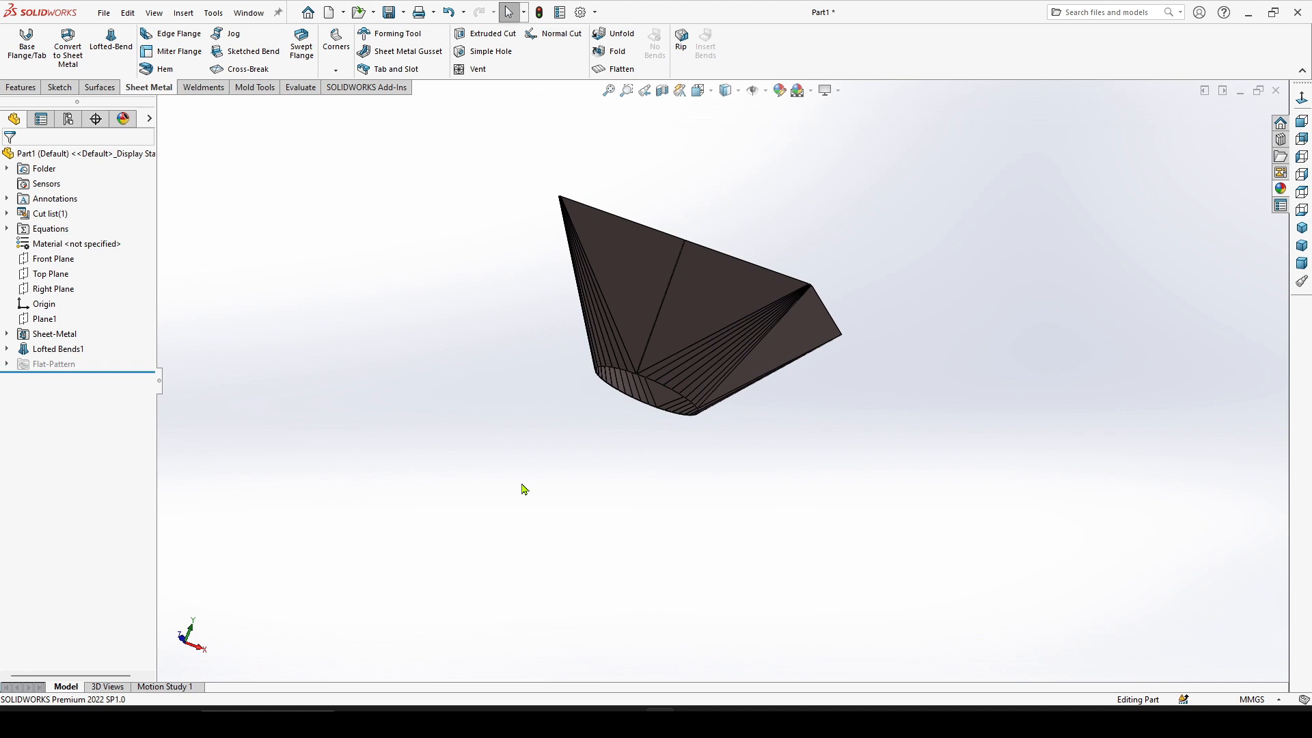
Create a new part document and start a sketch on the Top Plane
{"action": "left_click", "coordinate": [105, 13]}
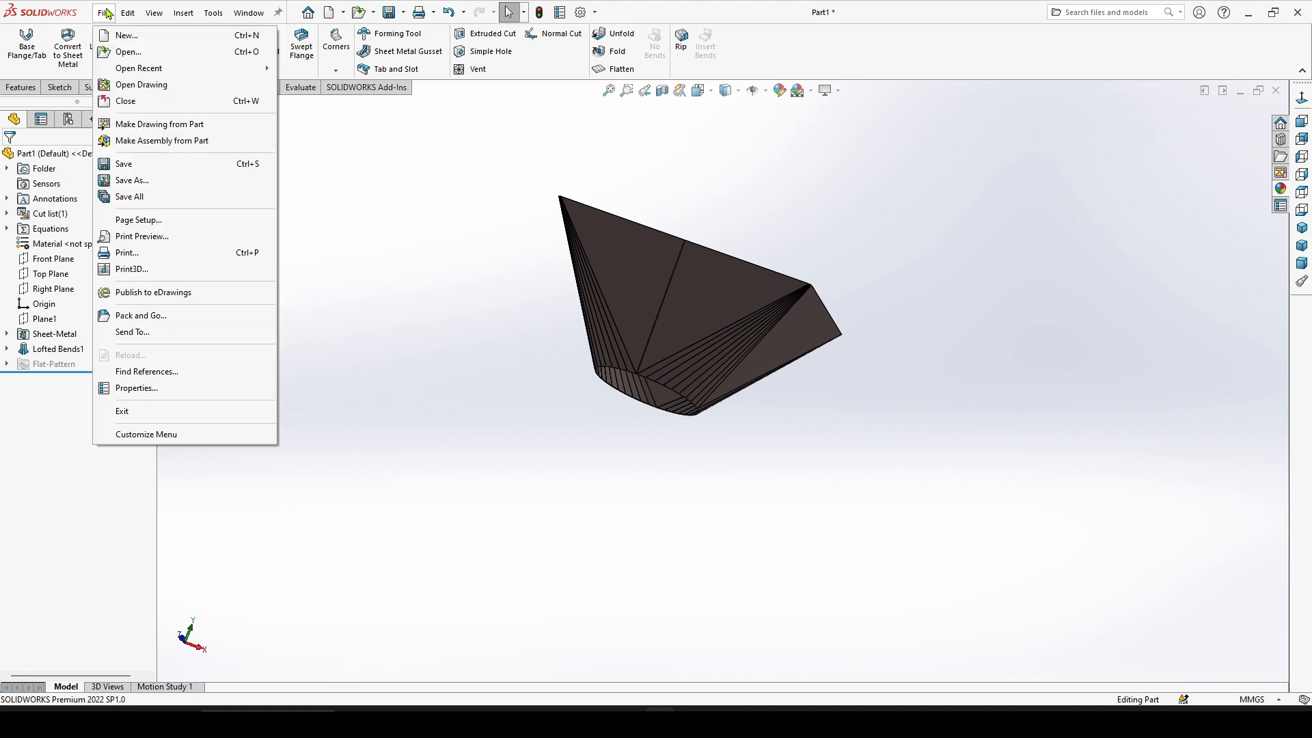
{"action": "left_click", "coordinate": [125, 37]}
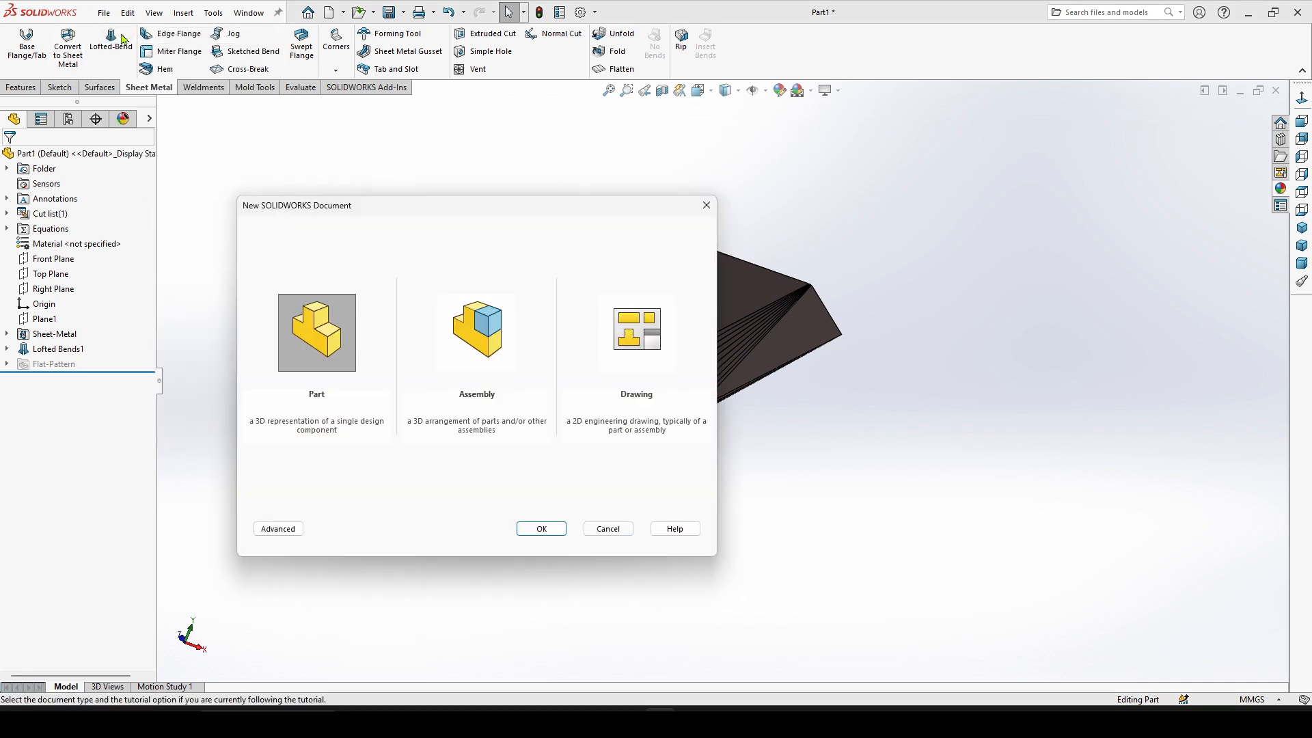
{"action": "left_click", "coordinate": [532, 529]}
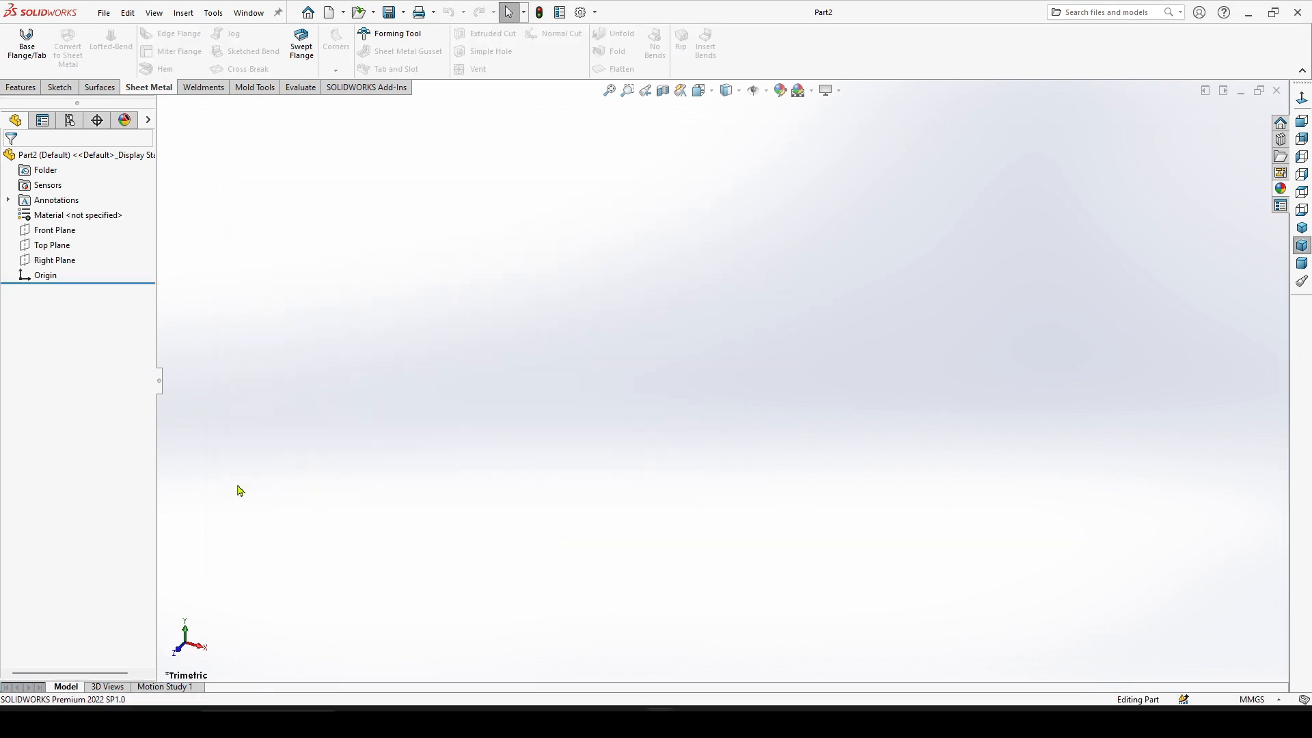
{"action": "left_click", "coordinate": [51, 247]}
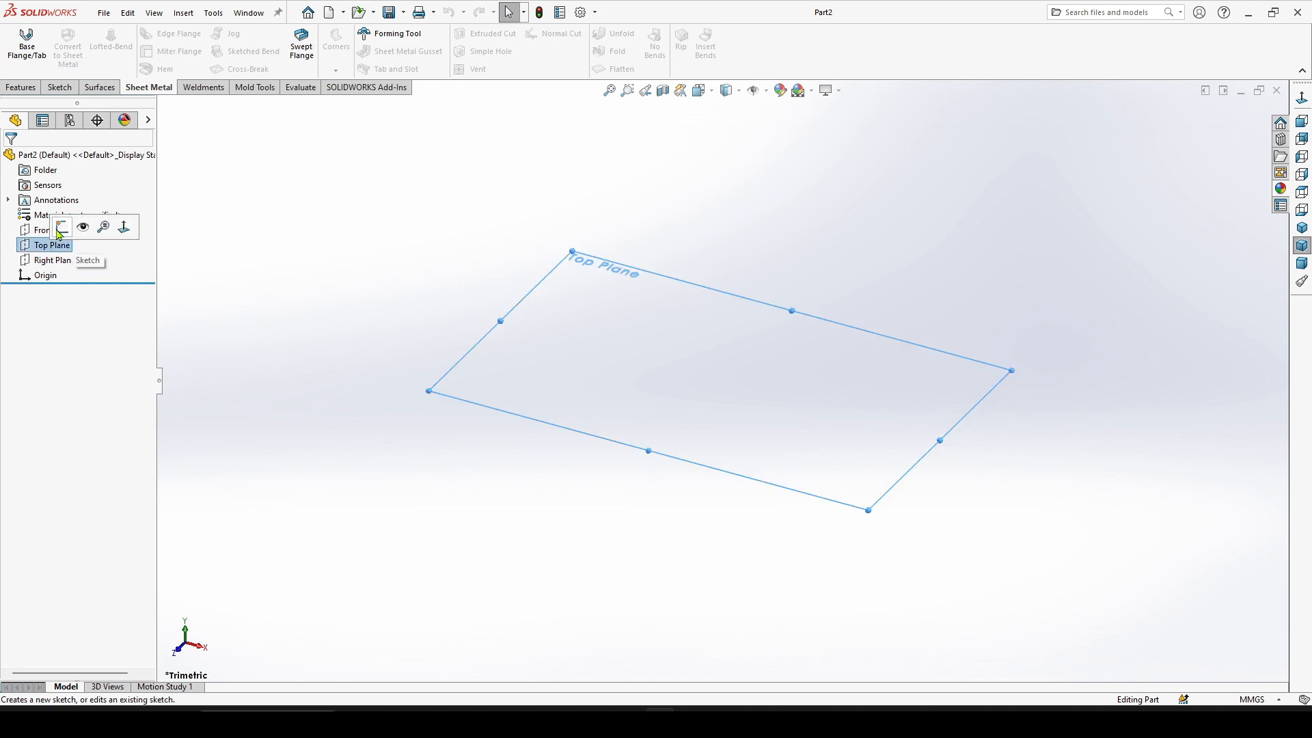
{"action": "left_click", "coordinate": [61, 229]}
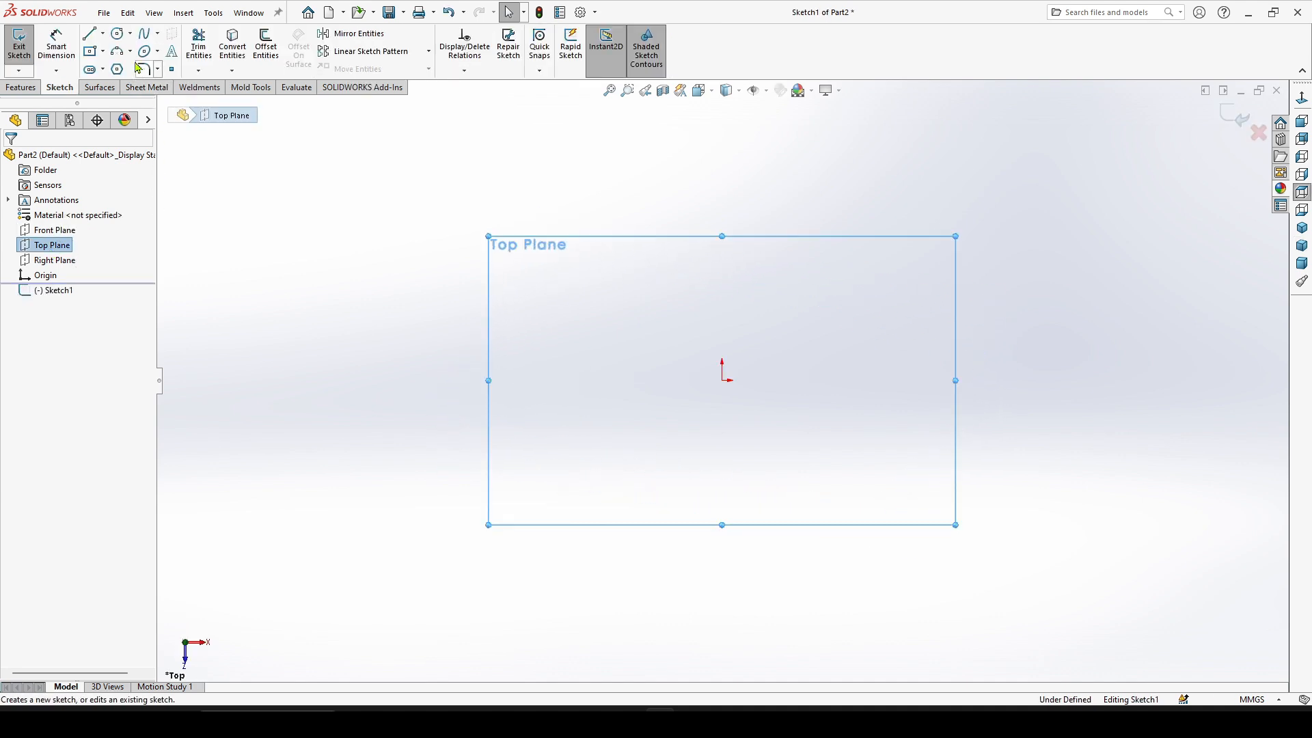
Sketch a center rectangle about 168 mm by 73 mm centered on the origin
{"action": "left_click", "coordinate": [103, 54]}
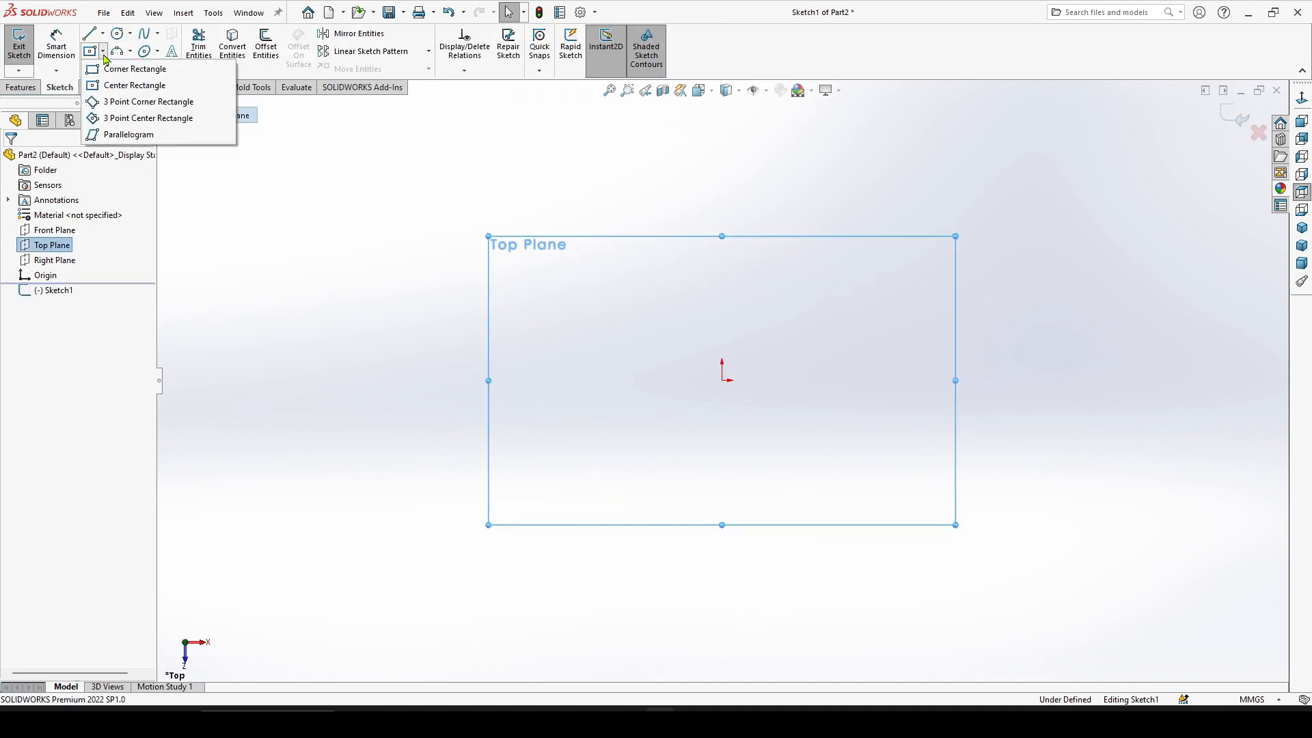
{"action": "left_click", "coordinate": [124, 86]}
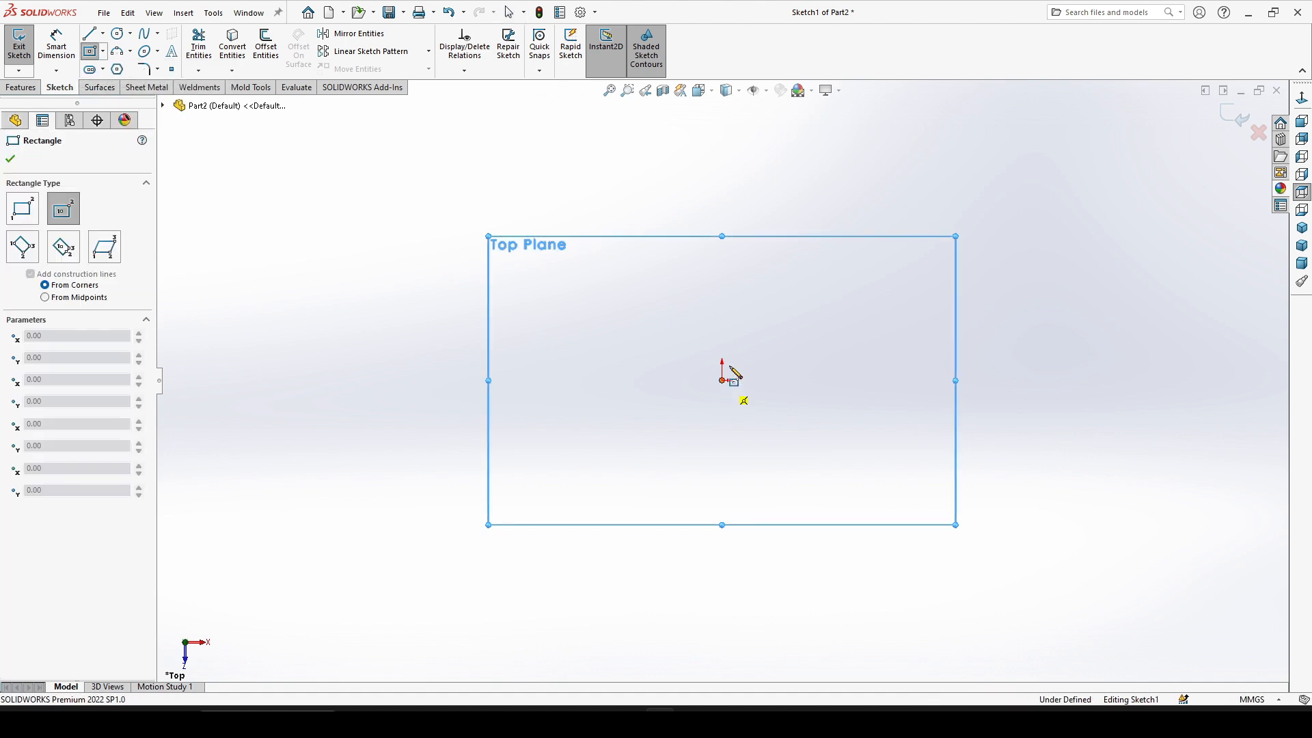
{"action": "left_click", "coordinate": [723, 380]}
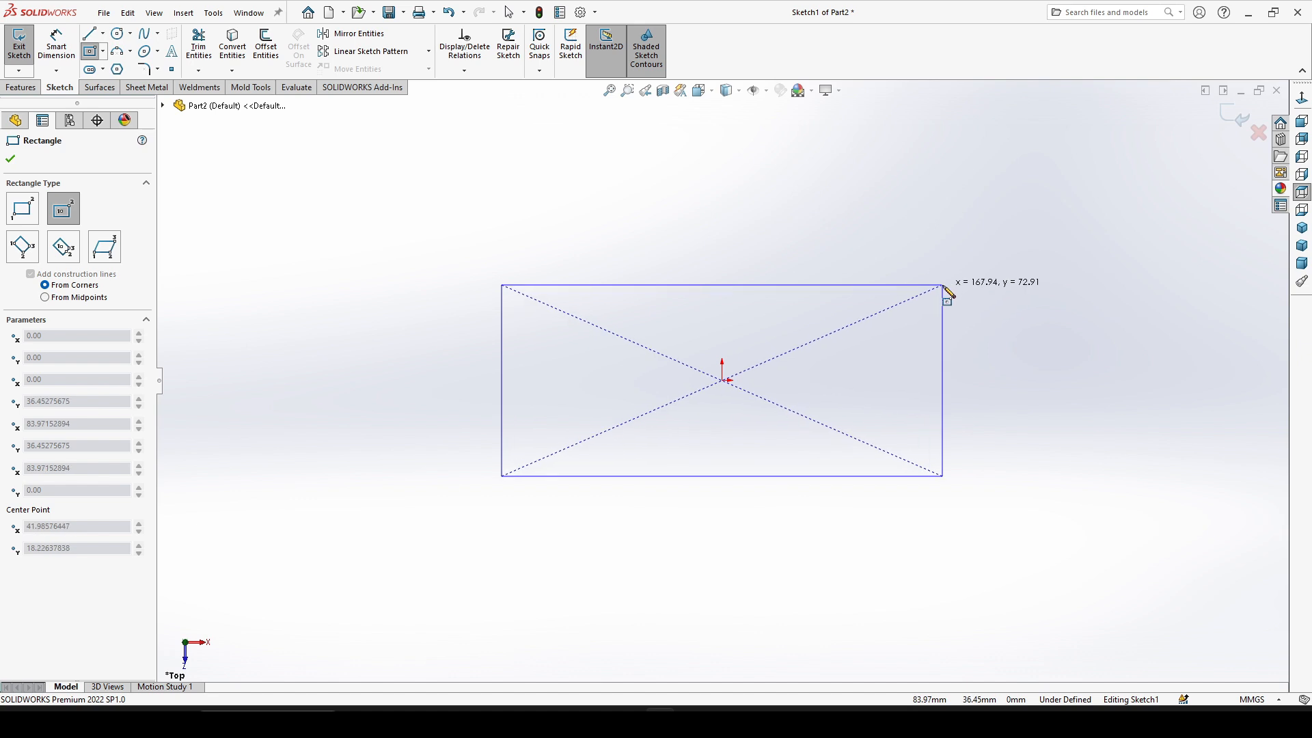
{"action": "left_click", "coordinate": [943, 285]}
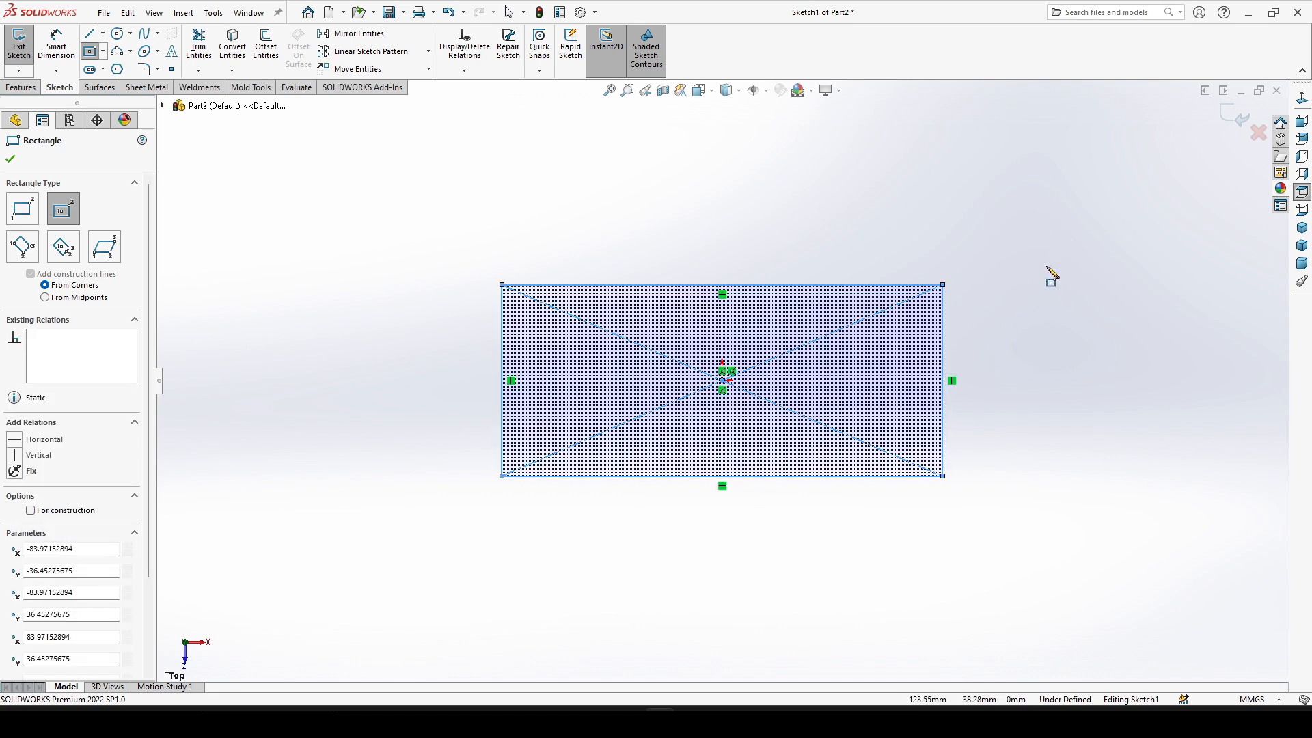
Dimension the rectangle to 500 mm wide and 300 mm high
{"action": "right_click_drag", "start_coordinate": [1051, 294], "coordinate": [1055, 240]}
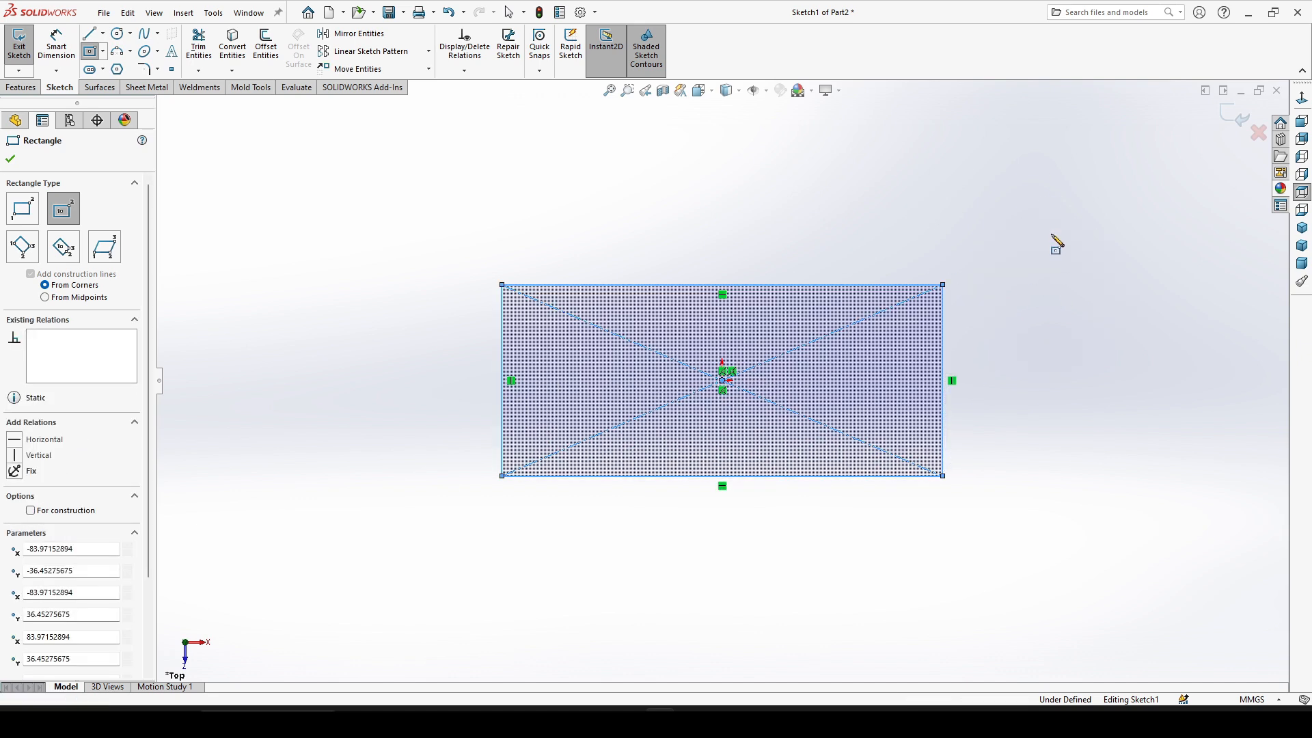
{"action": "left_click", "coordinate": [752, 284]}
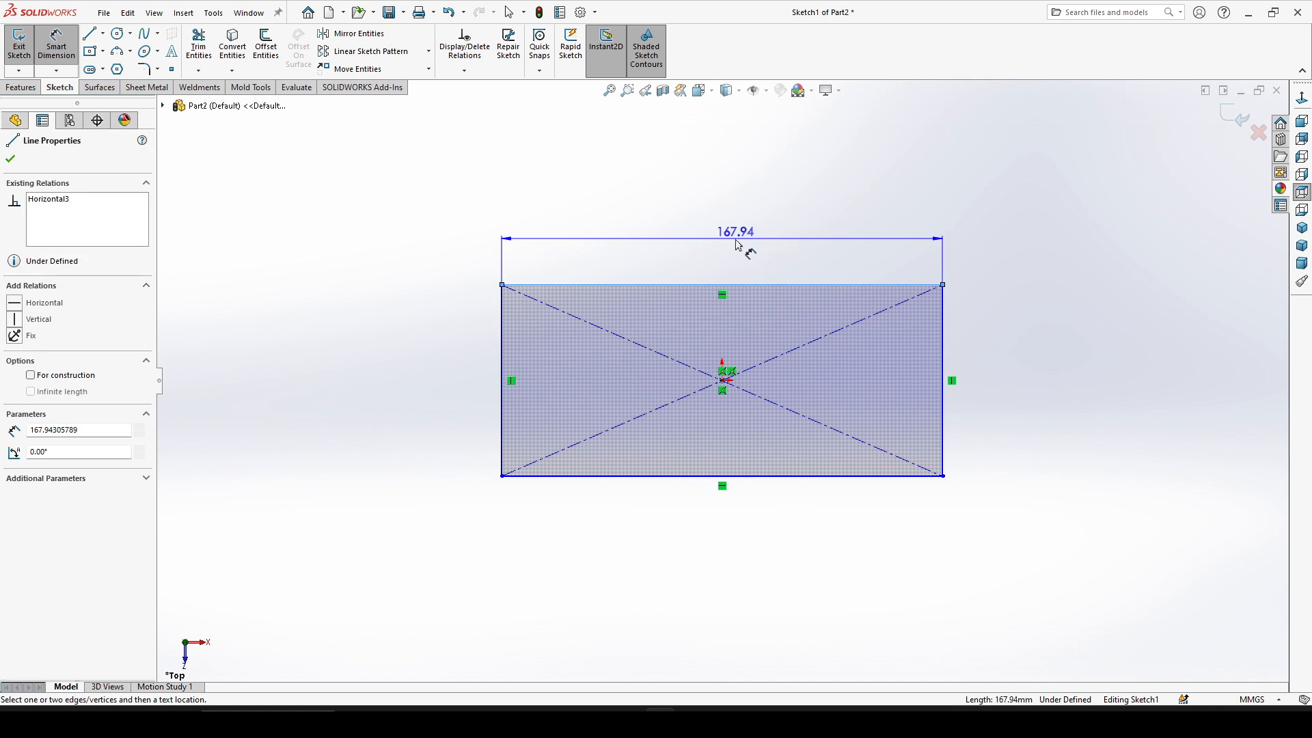
{"action": "left_click", "coordinate": [731, 255]}
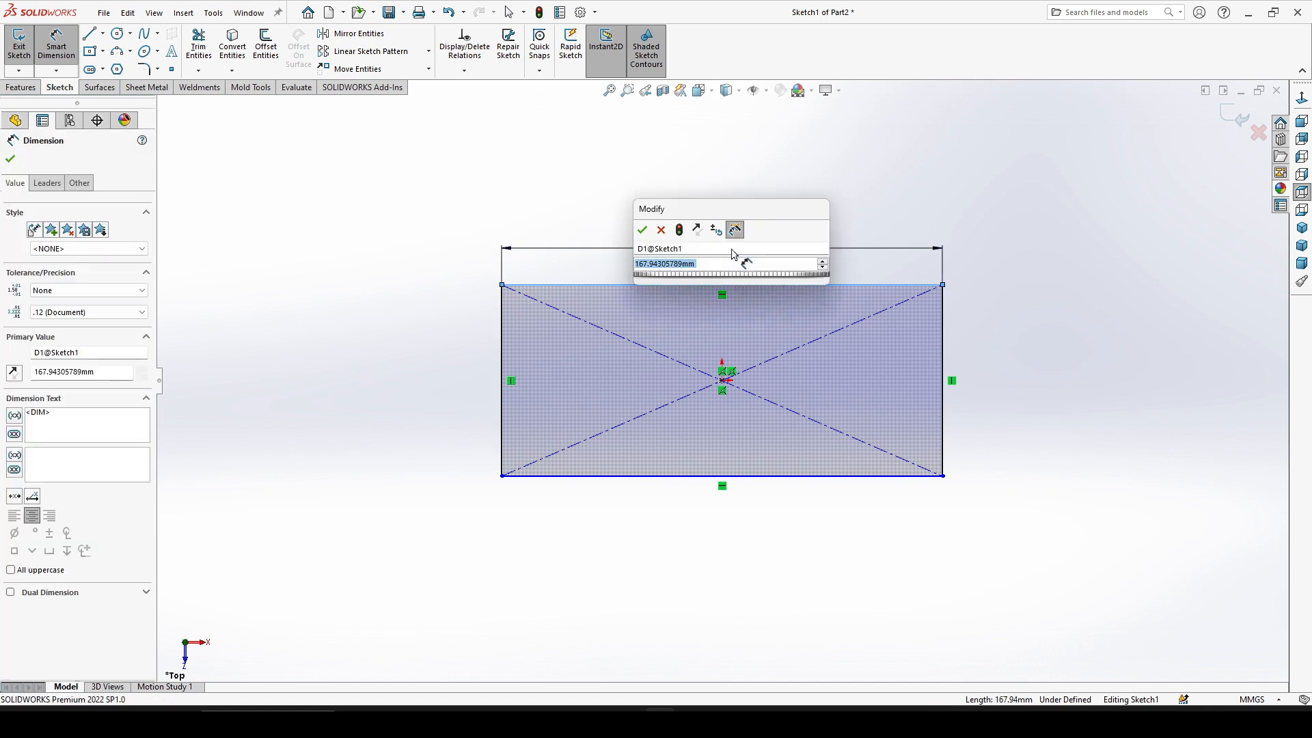
{"action": "type", "text": "500"}
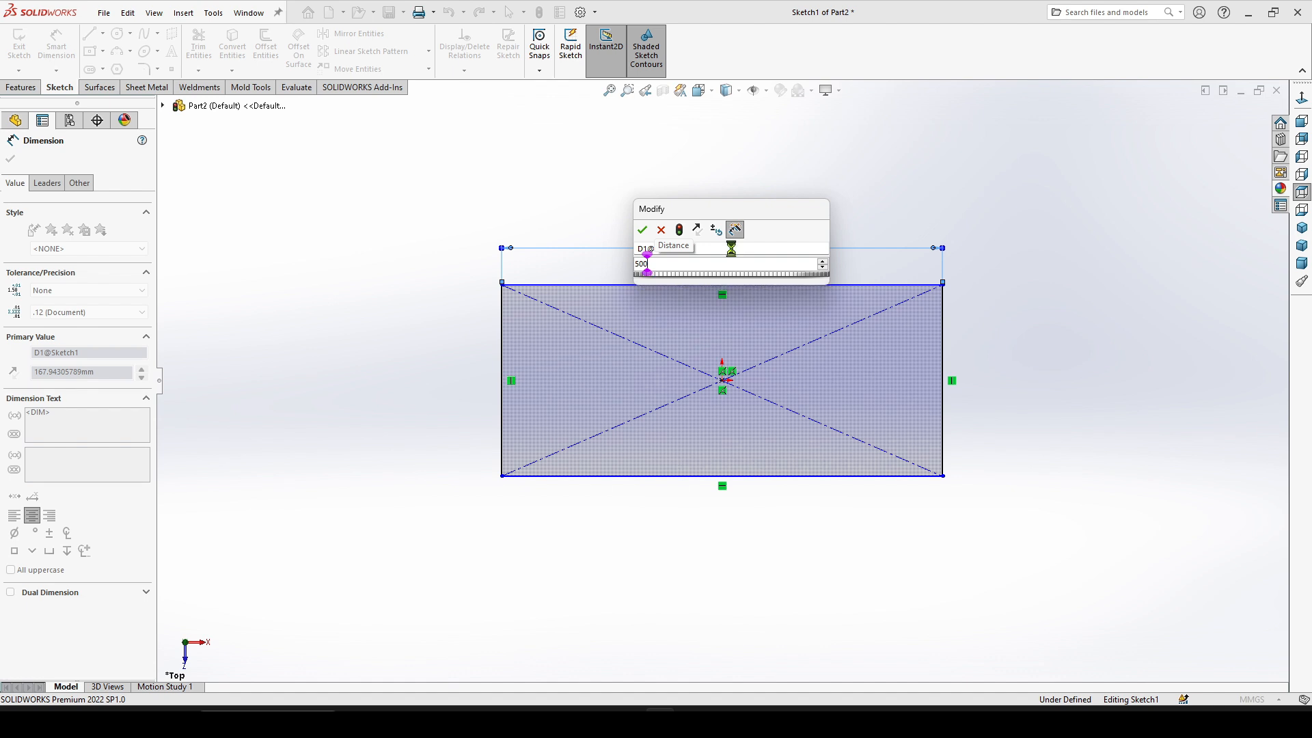
{"action": "key", "text": "Return"}
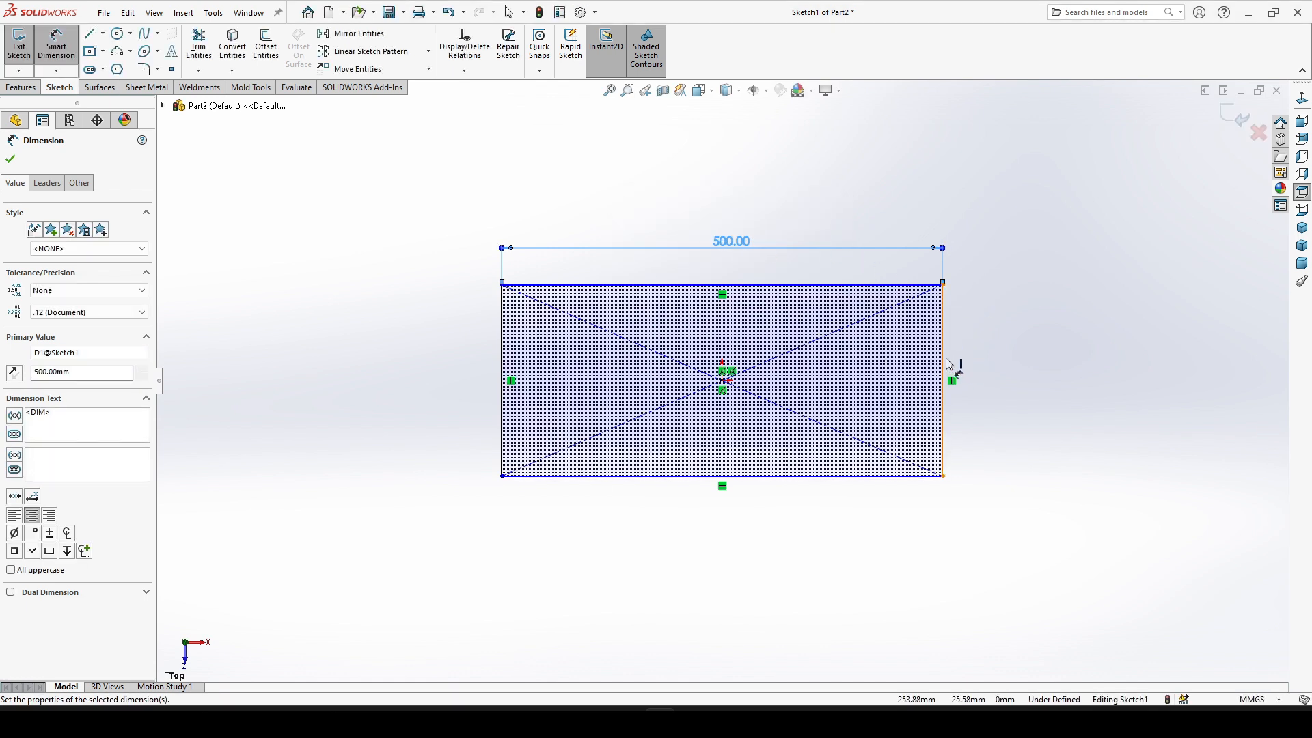
{"action": "left_click", "coordinate": [951, 365]}
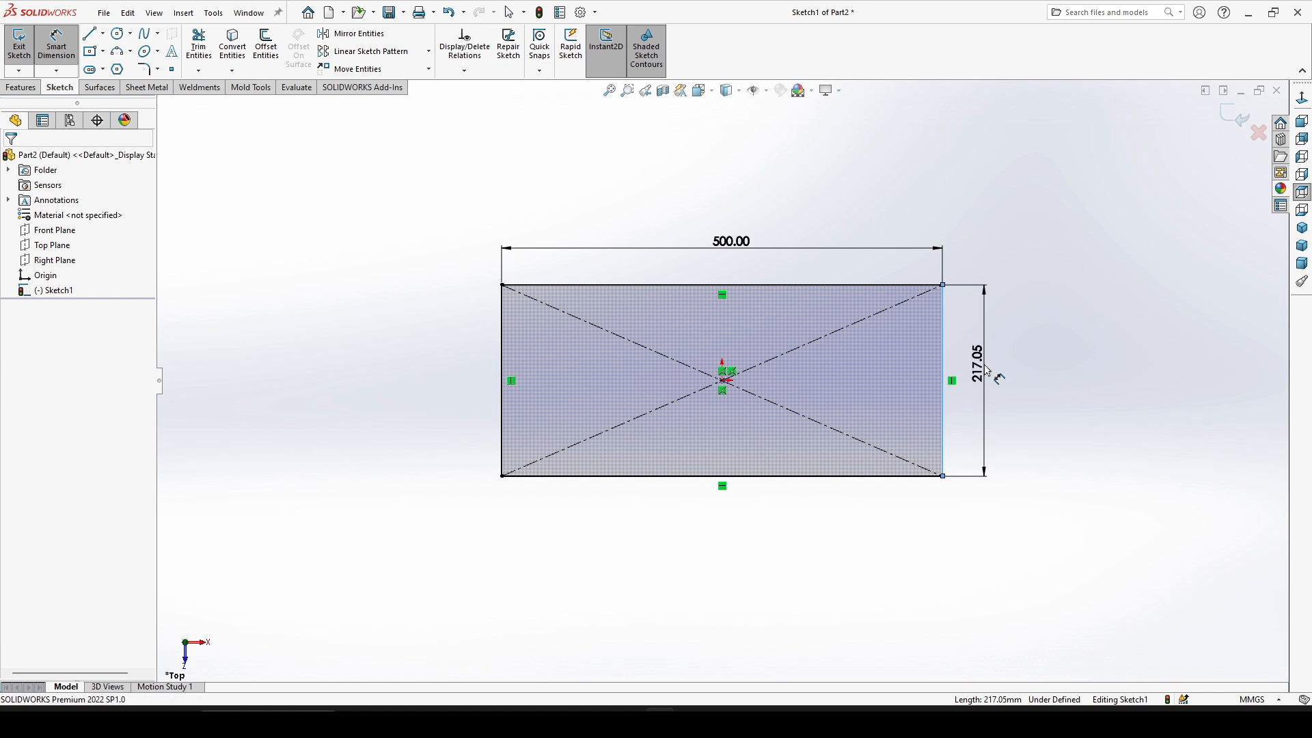
{"action": "left_click", "coordinate": [986, 369]}
{"action": "type", "text": "300"}
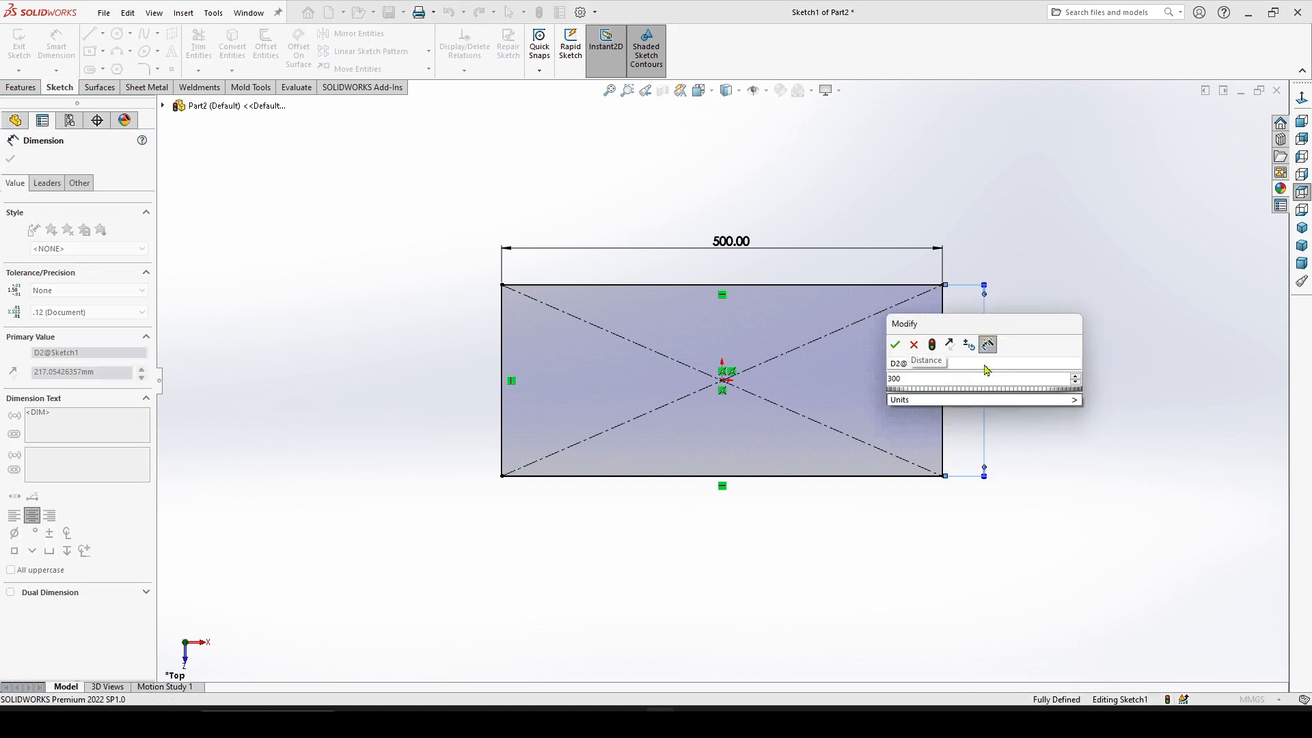
{"action": "key", "text": "Return"}
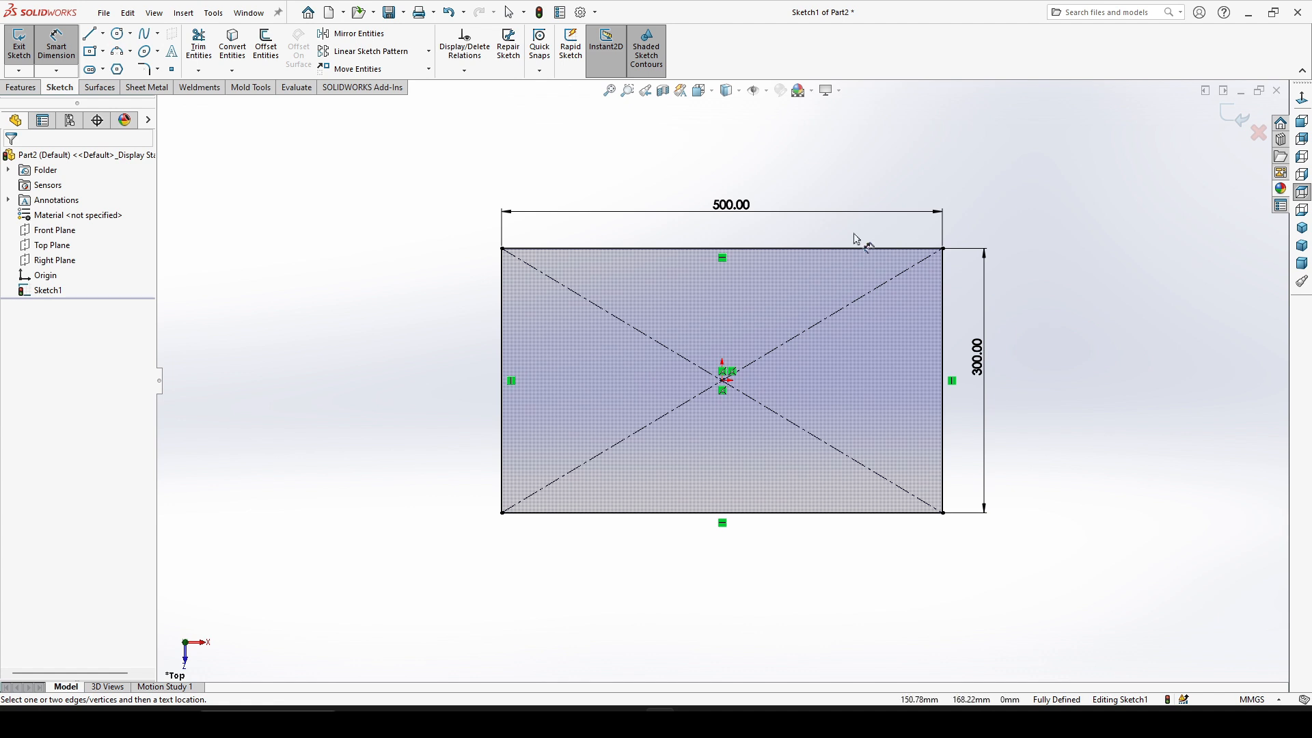
Sketch a vertical line about 28 mm long inward from the midpoint of the rectangle's lower edge and make it construction geometry
{"action": "left_click", "coordinate": [89, 35]}
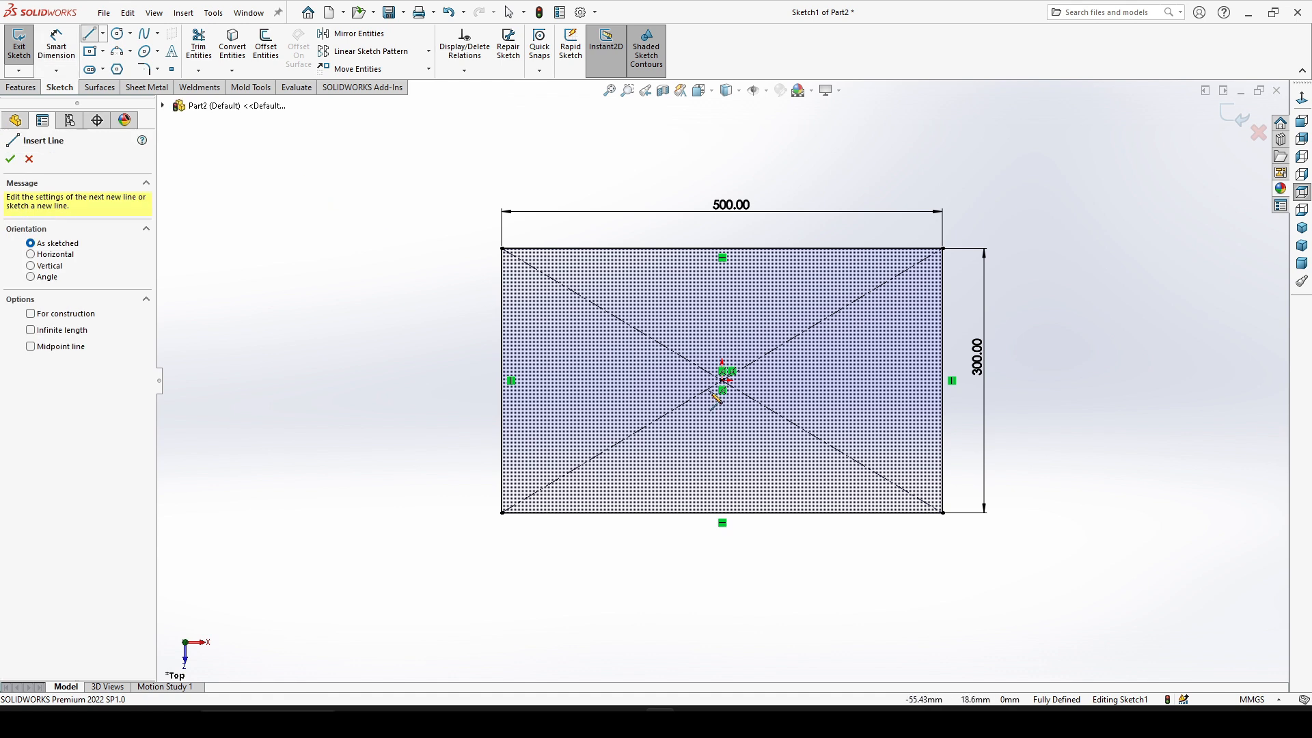
{"action": "left_click", "coordinate": [723, 513]}
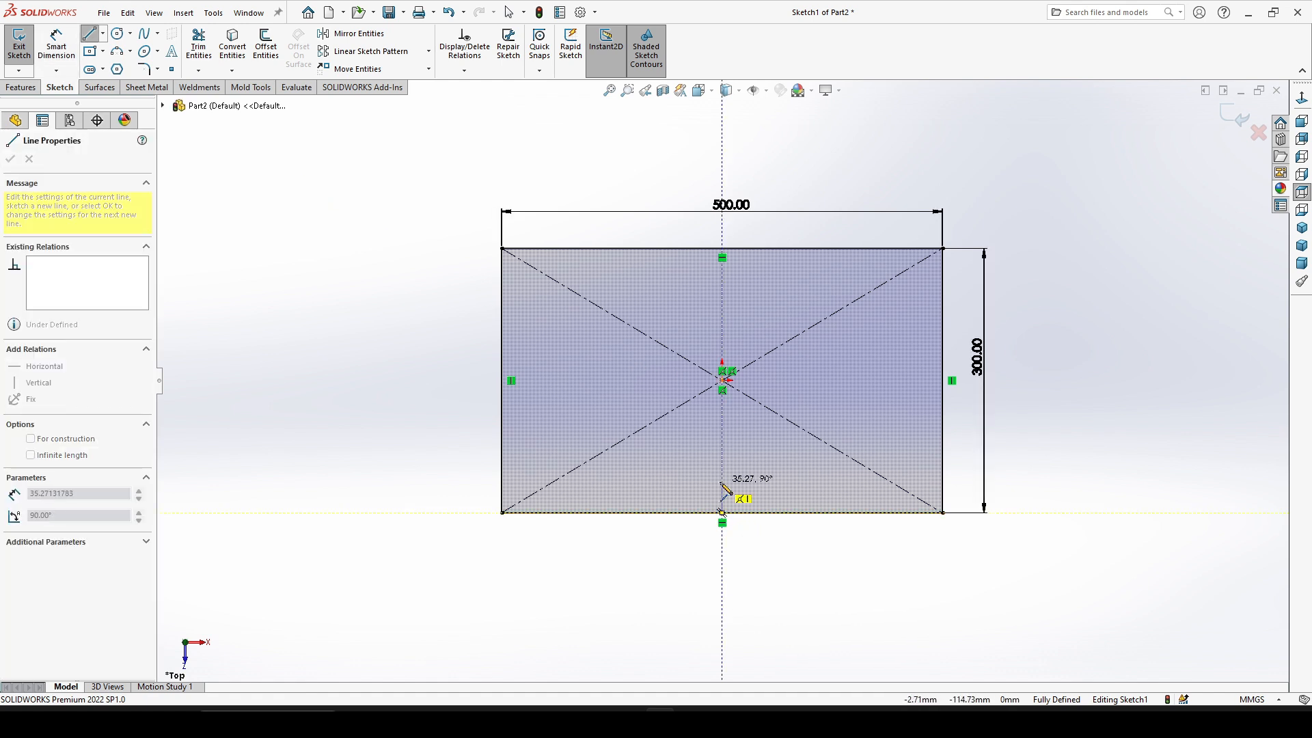
{"action": "left_click", "coordinate": [724, 490]}
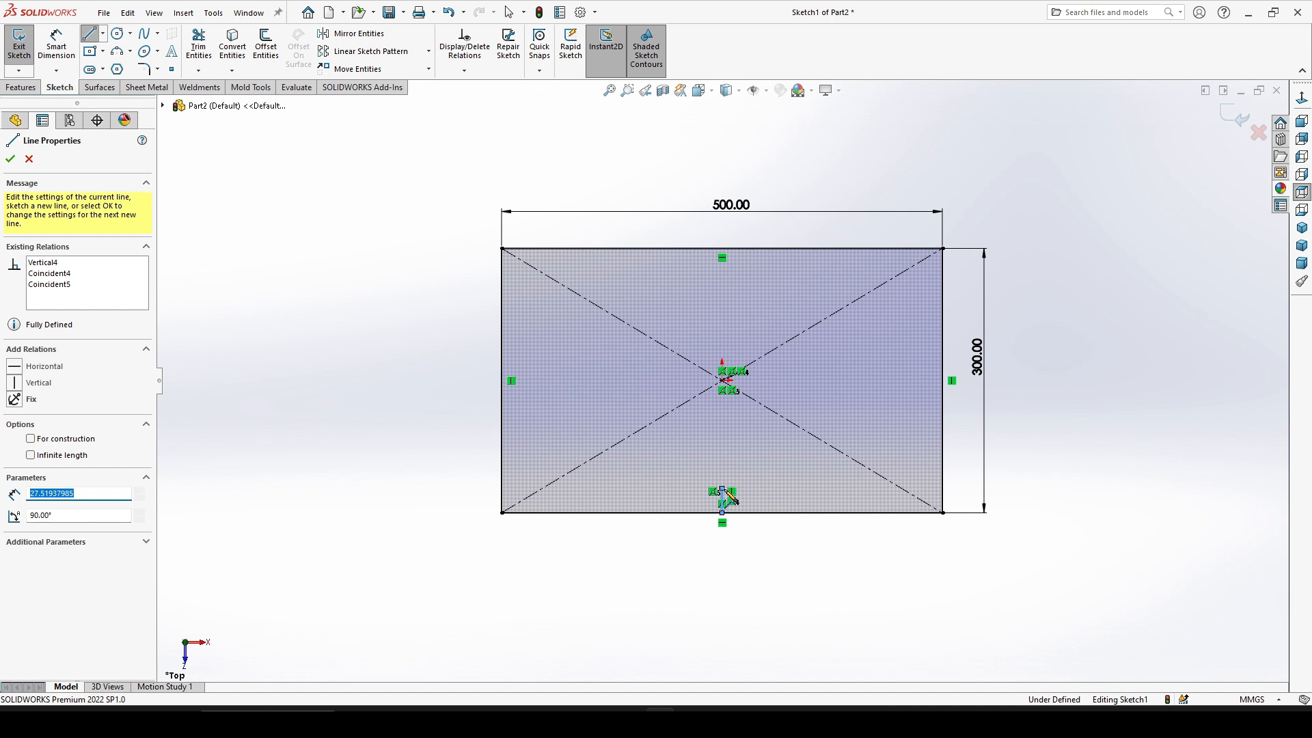
{"action": "right_click", "coordinate": [728, 494]}
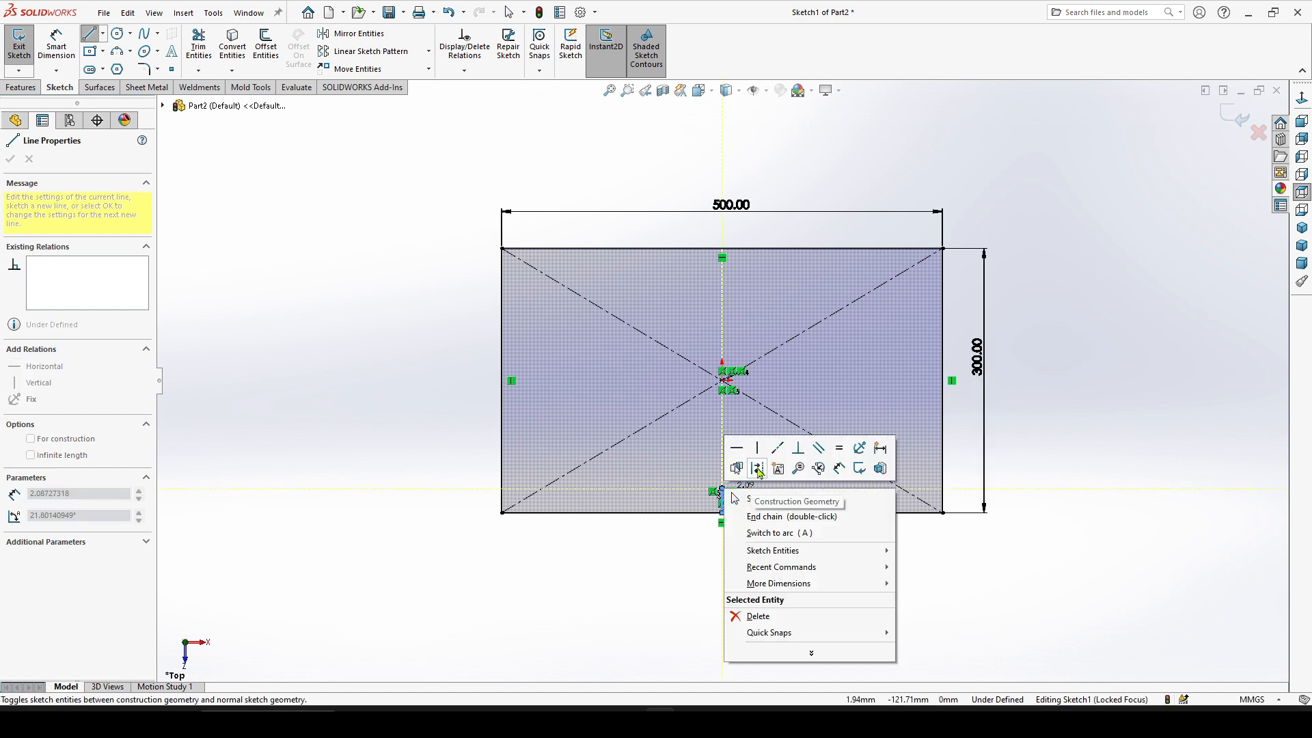
{"action": "left_click", "coordinate": [757, 469]}
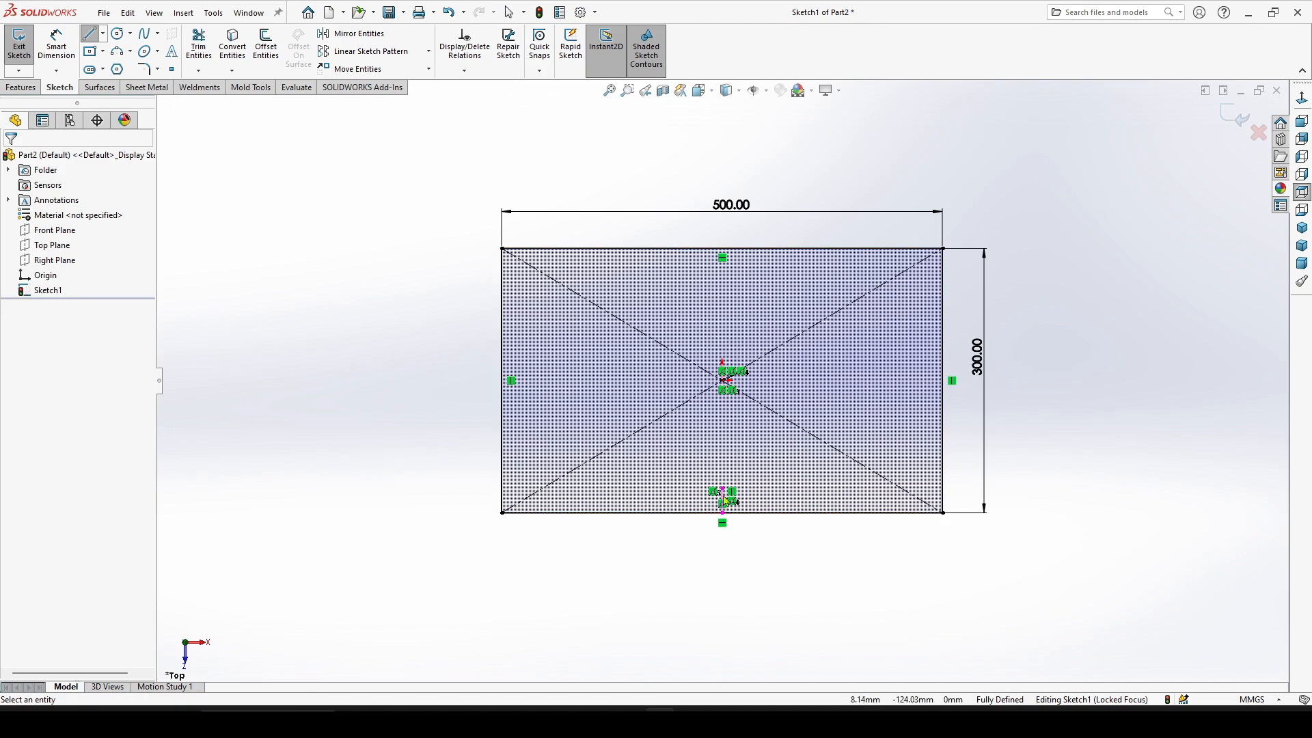
Offset the short vertical construction line by 0.5 mm in both directions
{"action": "scroll", "coordinate": [724, 487], "scroll_direction": "down", "scroll_amount": 5}
{"action": "scroll", "coordinate": [717, 468], "scroll_direction": "down", "scroll_amount": 2}
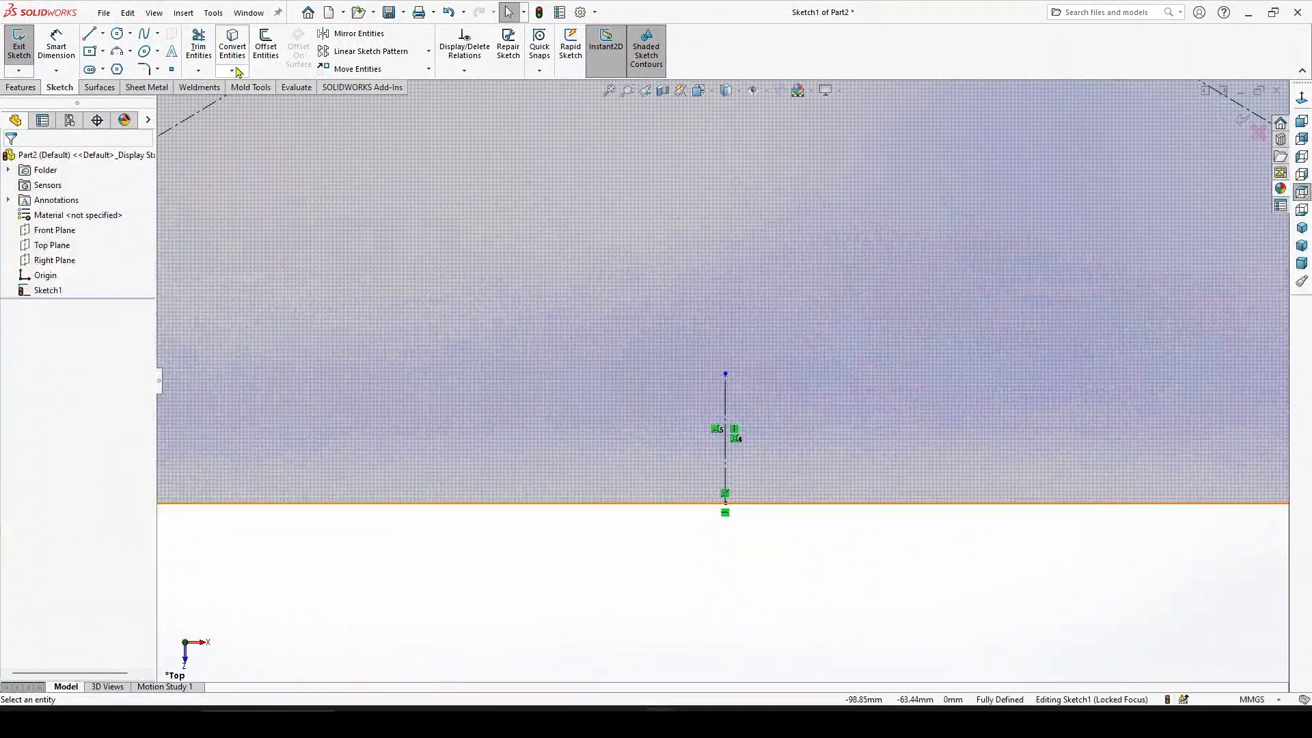
{"action": "left_click", "coordinate": [267, 48]}
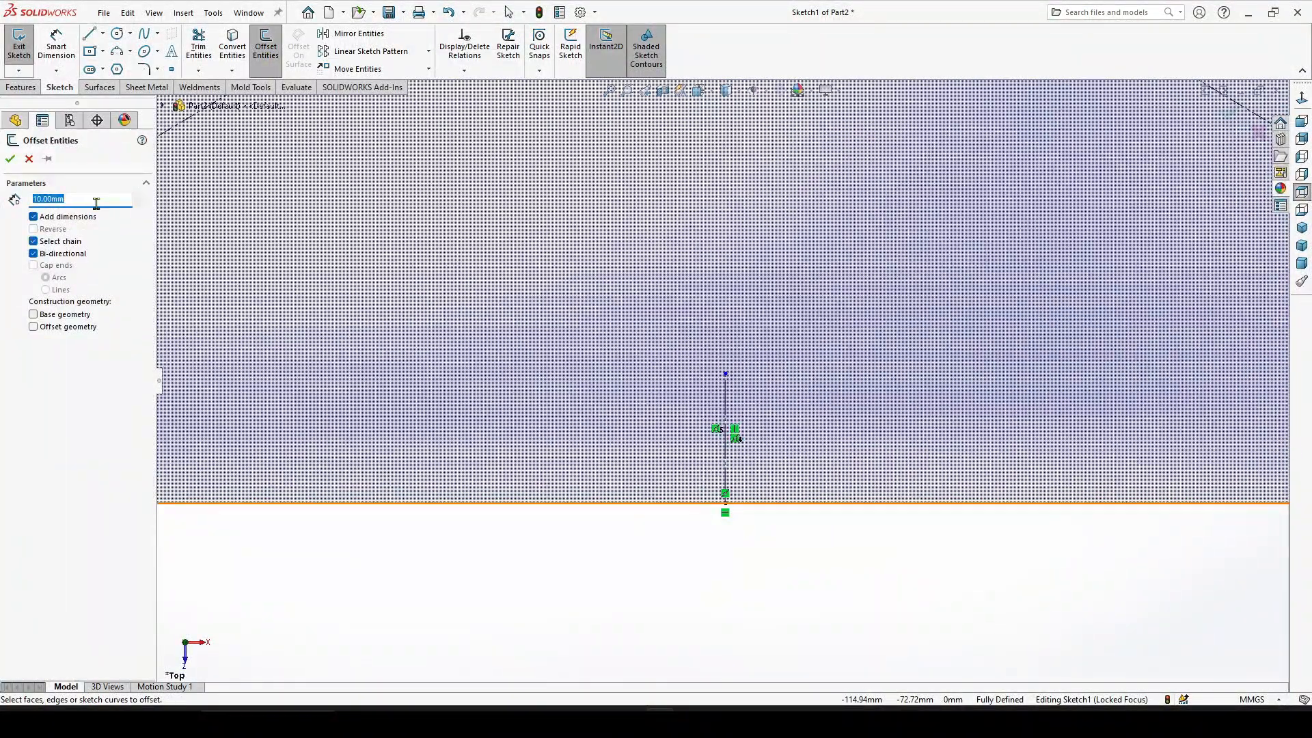
{"action": "type", "text": "0.5"}
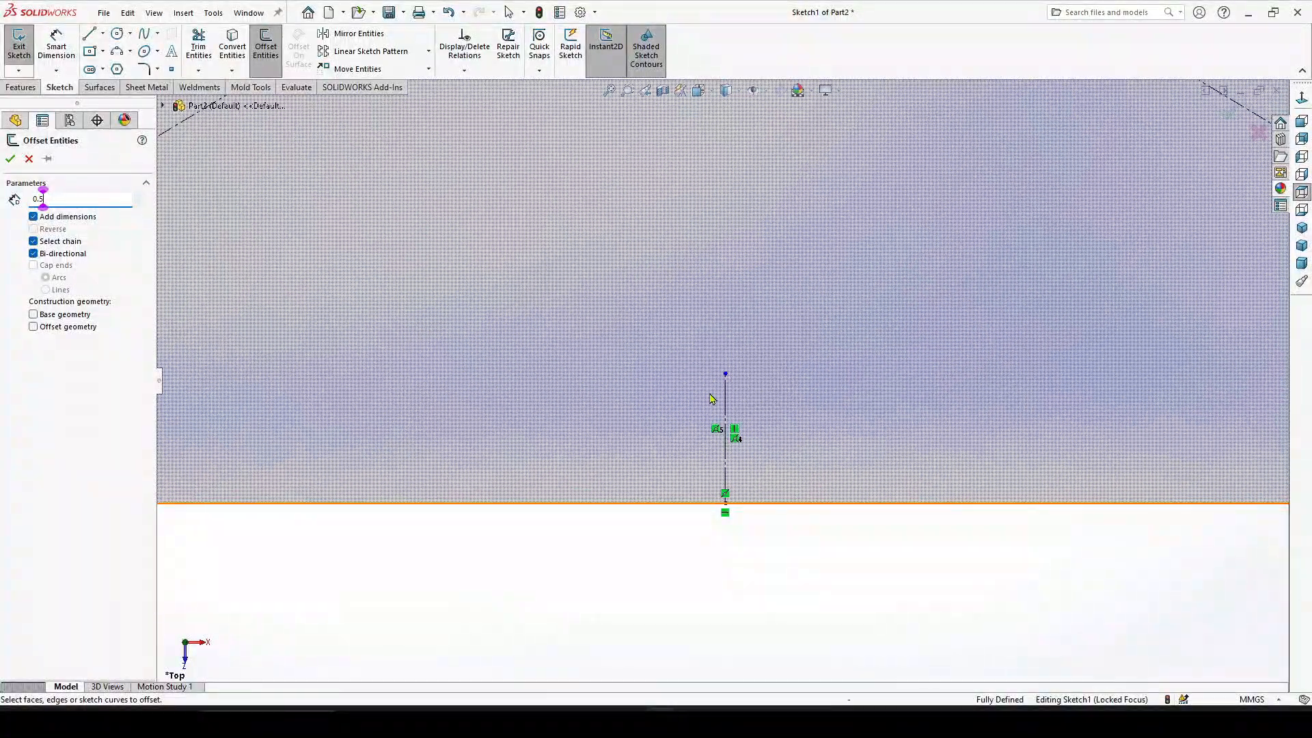
{"action": "left_click", "coordinate": [726, 409]}
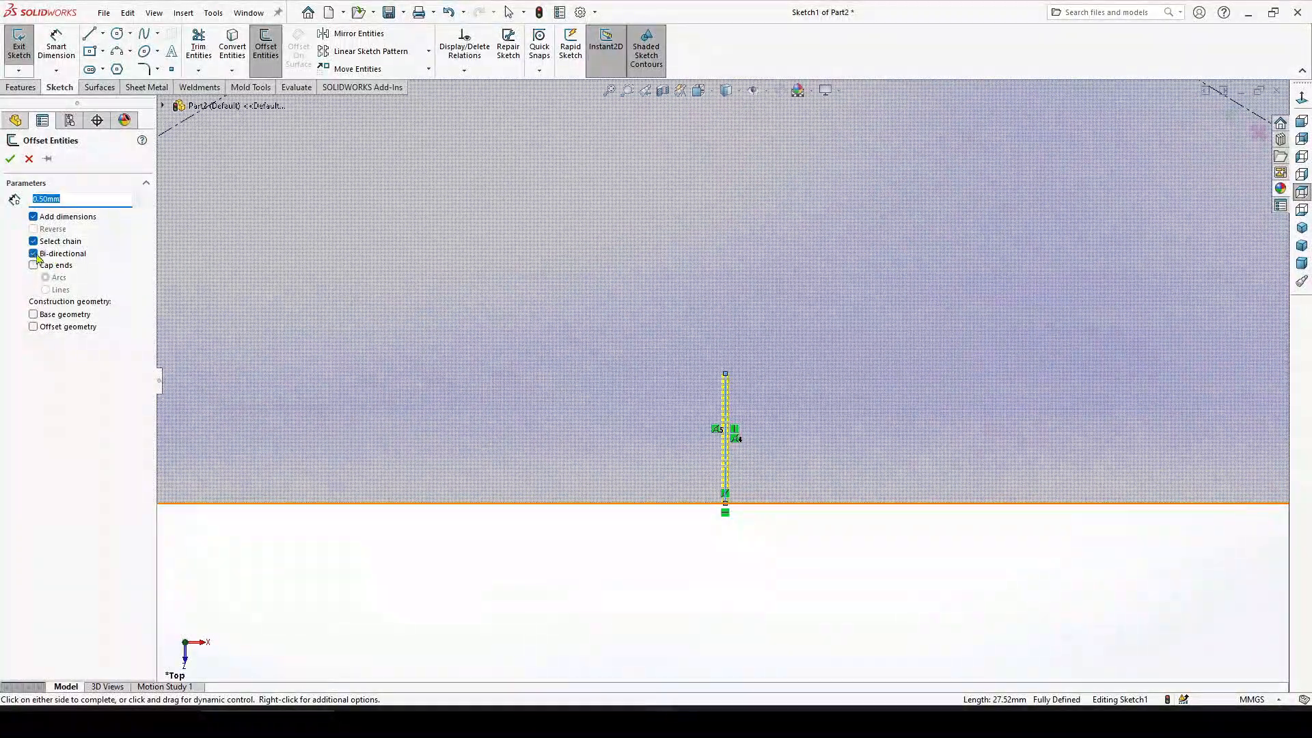
{"action": "scroll", "coordinate": [751, 454], "scroll_direction": "down", "scroll_amount": 5}
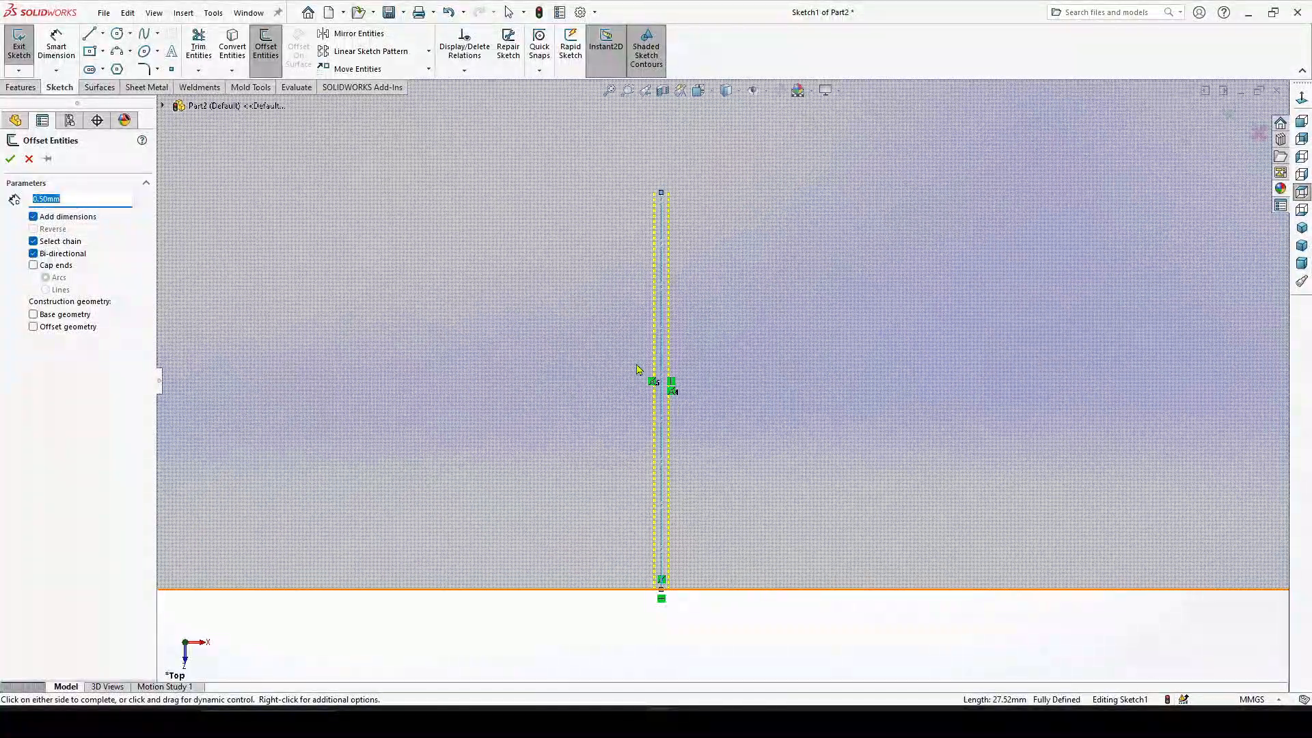
{"action": "left_click", "coordinate": [10, 159]}
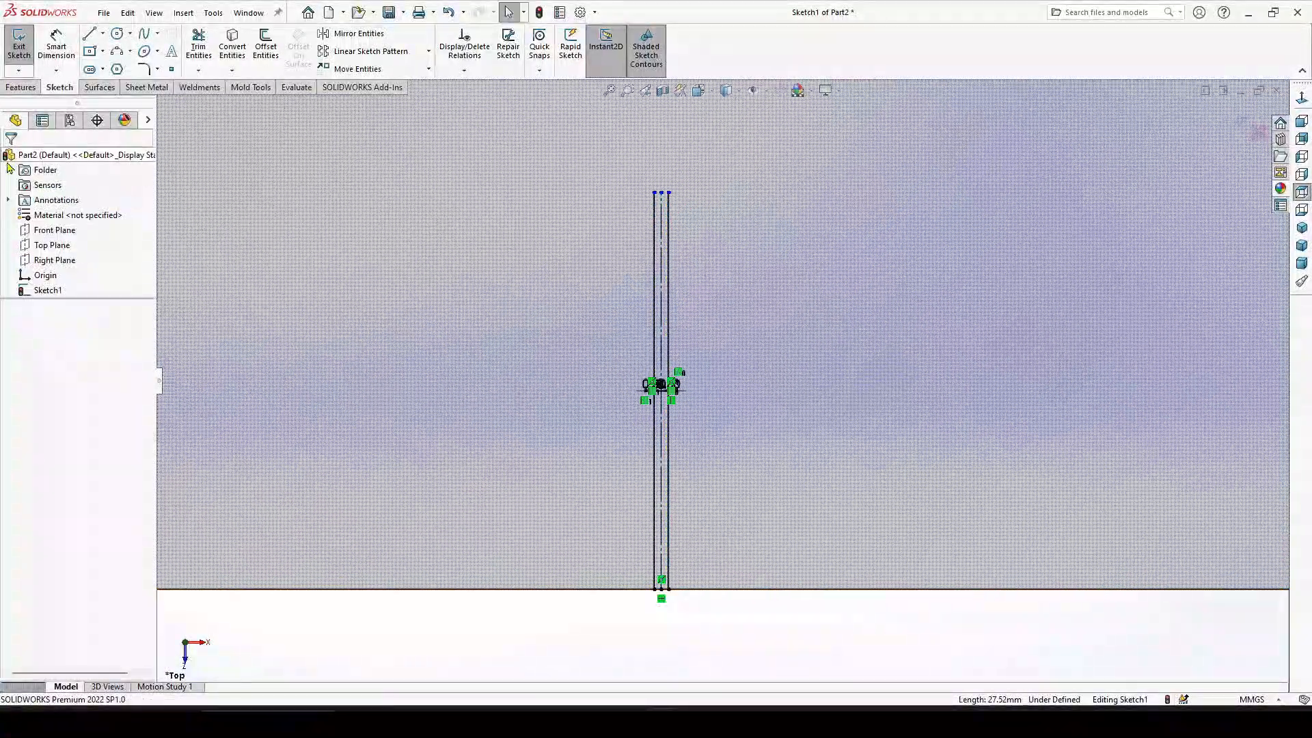
Convert the two offset lines on either side of the short centerline to construction geometry
{"action": "left_click", "coordinate": [670, 234]}
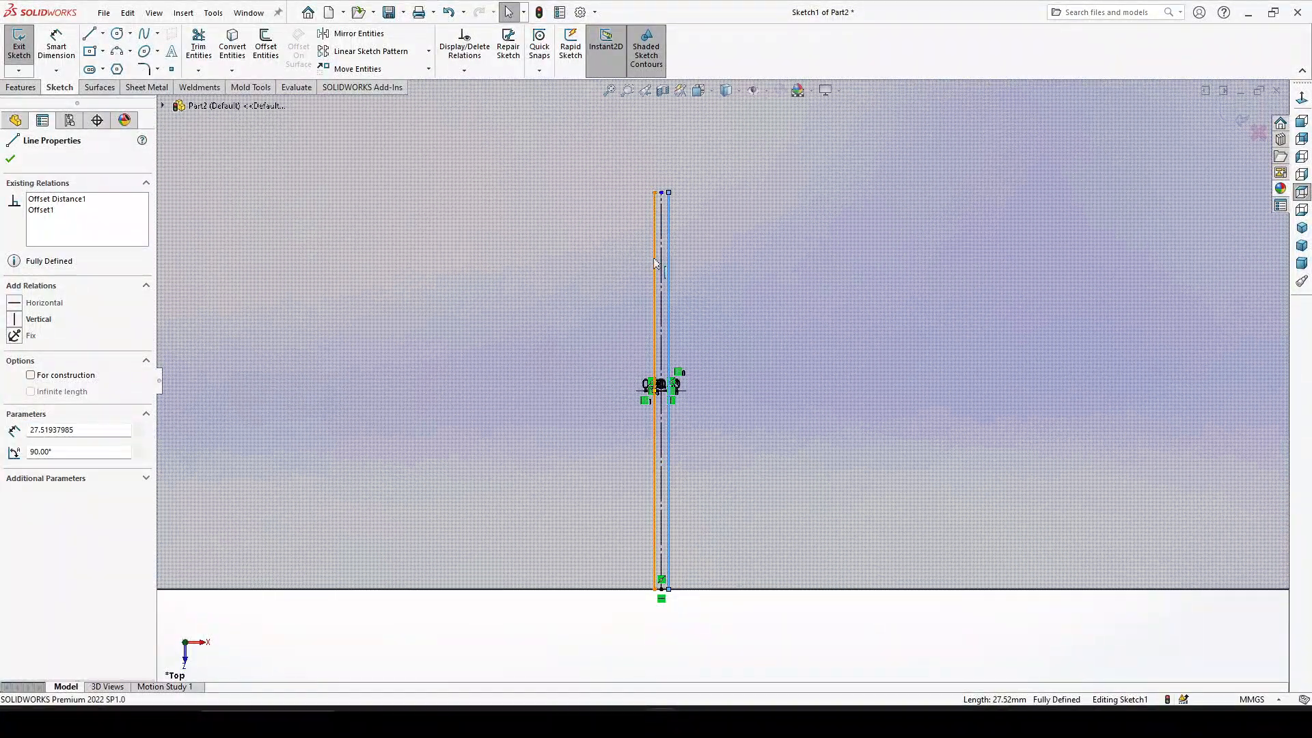
{"action": "left_click", "coordinate": [660, 262], "text": "ctrl"}
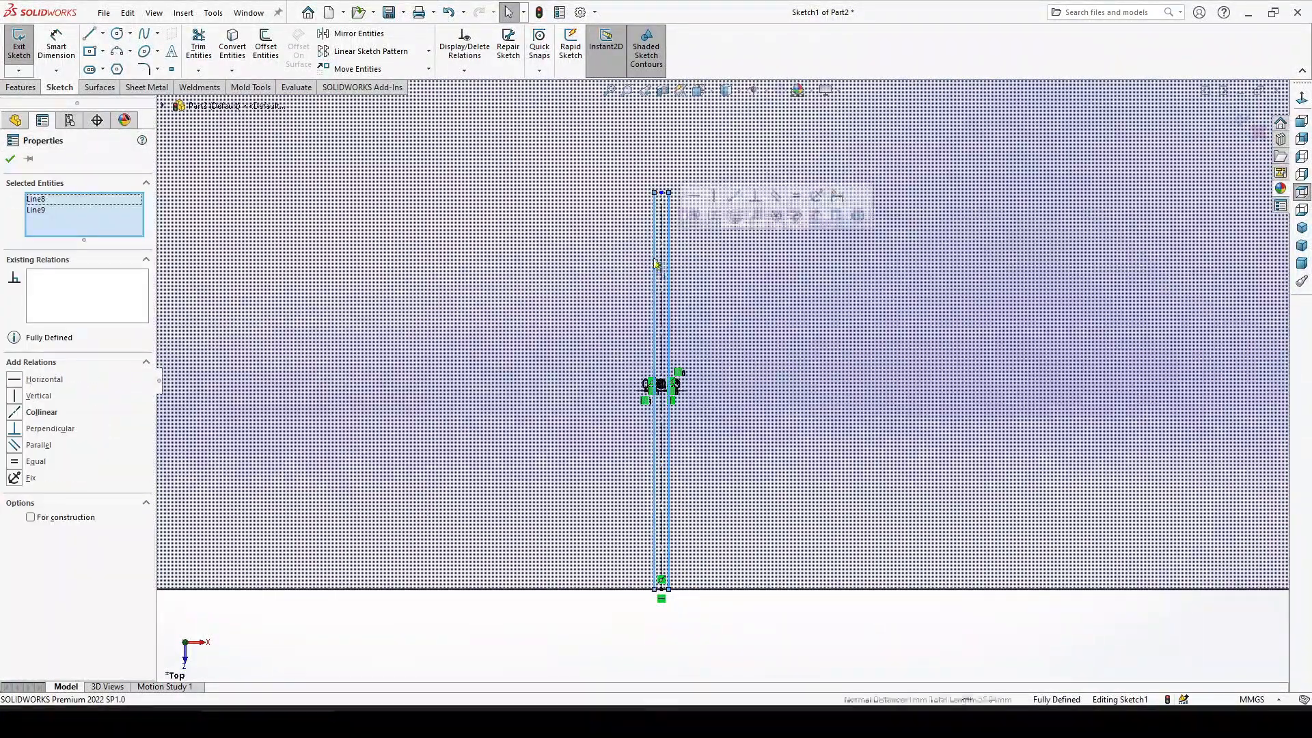
{"action": "left_click", "coordinate": [716, 220]}
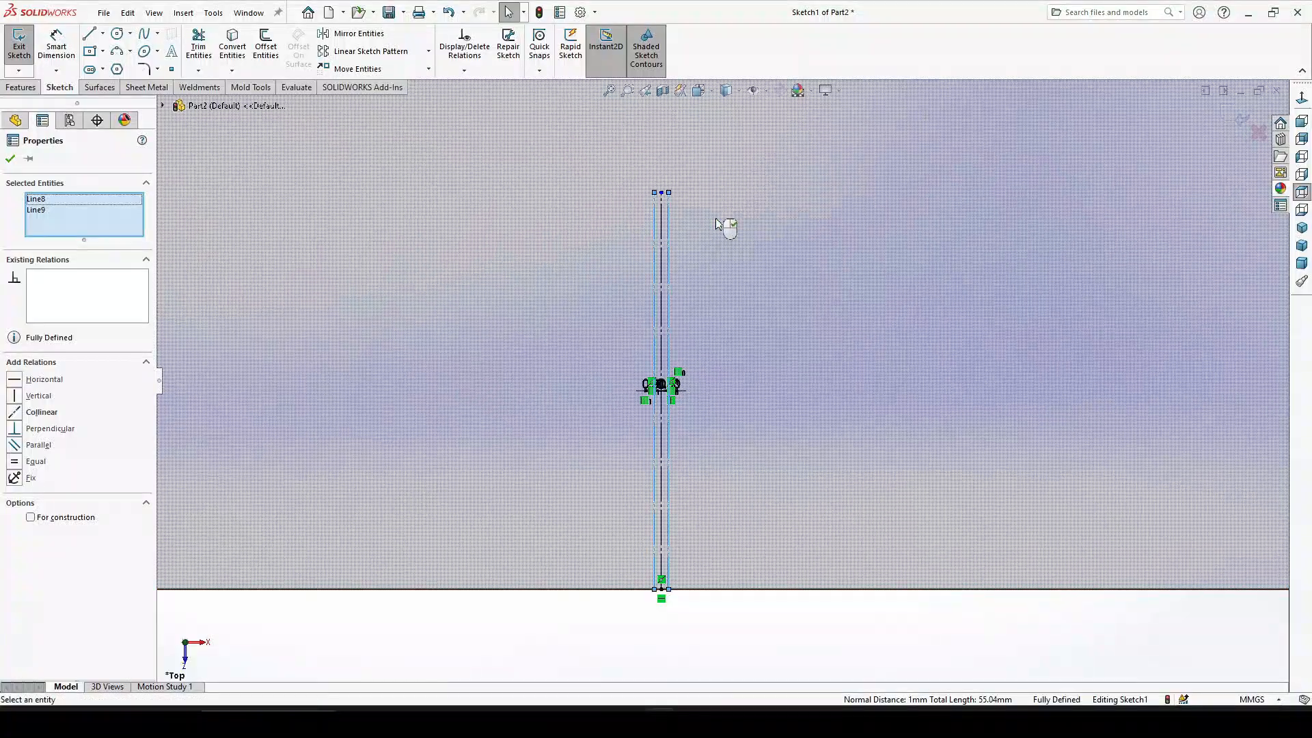
{"action": "scroll", "coordinate": [679, 322], "scroll_direction": "down", "scroll_amount": 3}
{"action": "scroll", "coordinate": [679, 324], "scroll_direction": "up", "scroll_amount": 3}
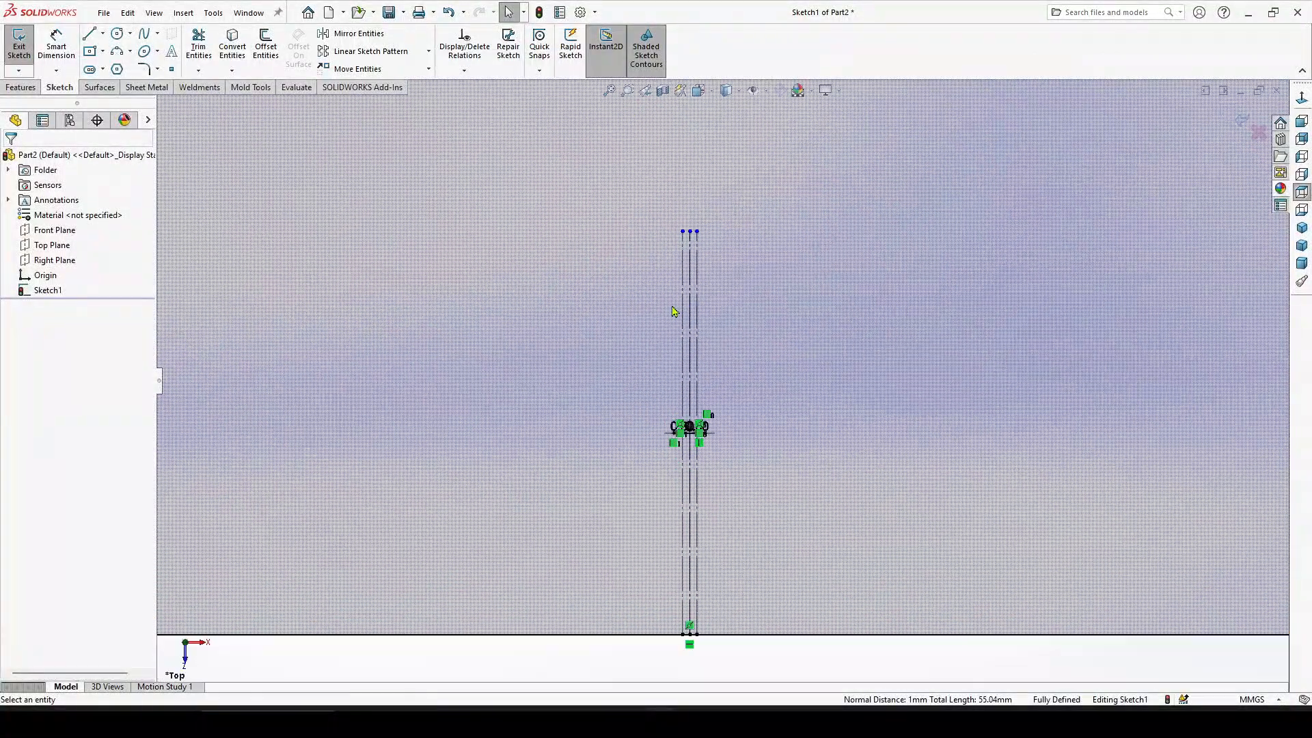
Trim away the two short segments of the rectangle's lower edge between the offset construction lines to open the gap
{"action": "scroll", "coordinate": [691, 577], "scroll_direction": "down", "scroll_amount": 3}
{"action": "scroll", "coordinate": [692, 577], "scroll_direction": "down", "scroll_amount": 2}
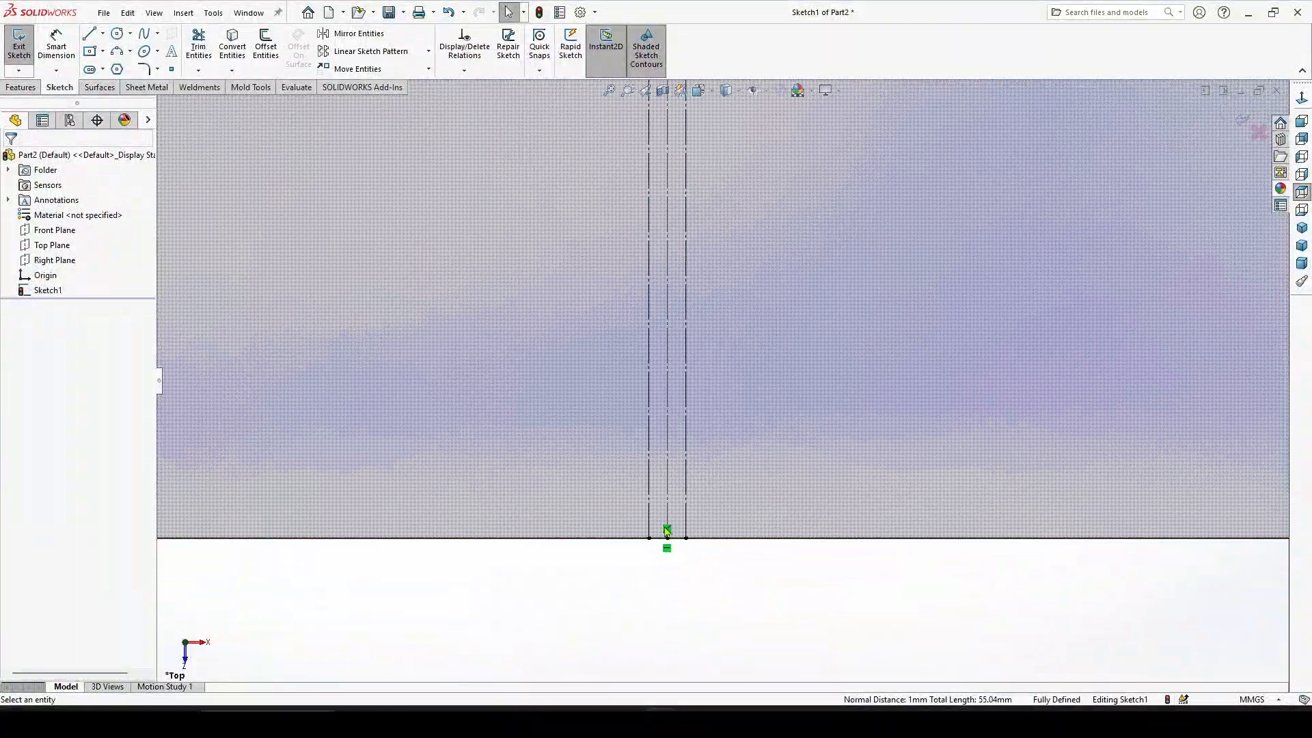
{"action": "left_click", "coordinate": [198, 46]}
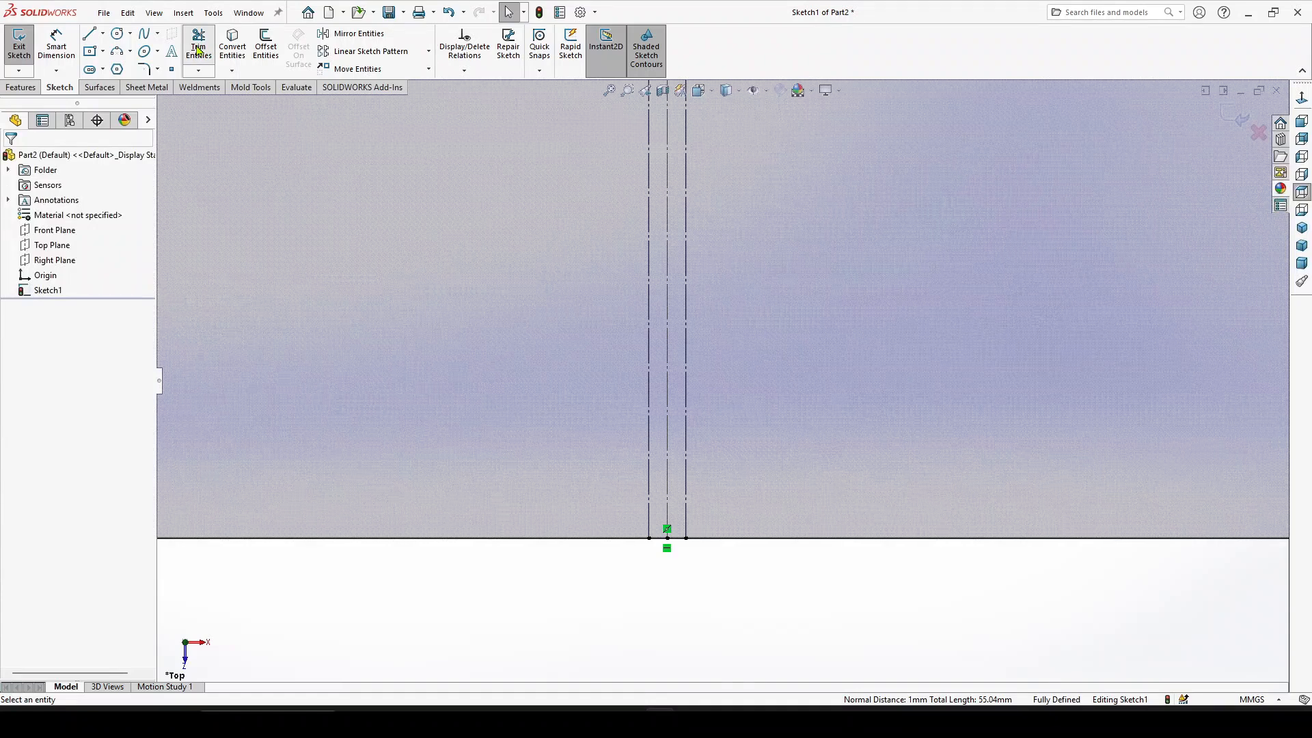
{"action": "scroll", "coordinate": [689, 513], "scroll_direction": "down", "scroll_amount": 2}
{"action": "scroll", "coordinate": [602, 544], "scroll_direction": "down", "scroll_amount": 3}
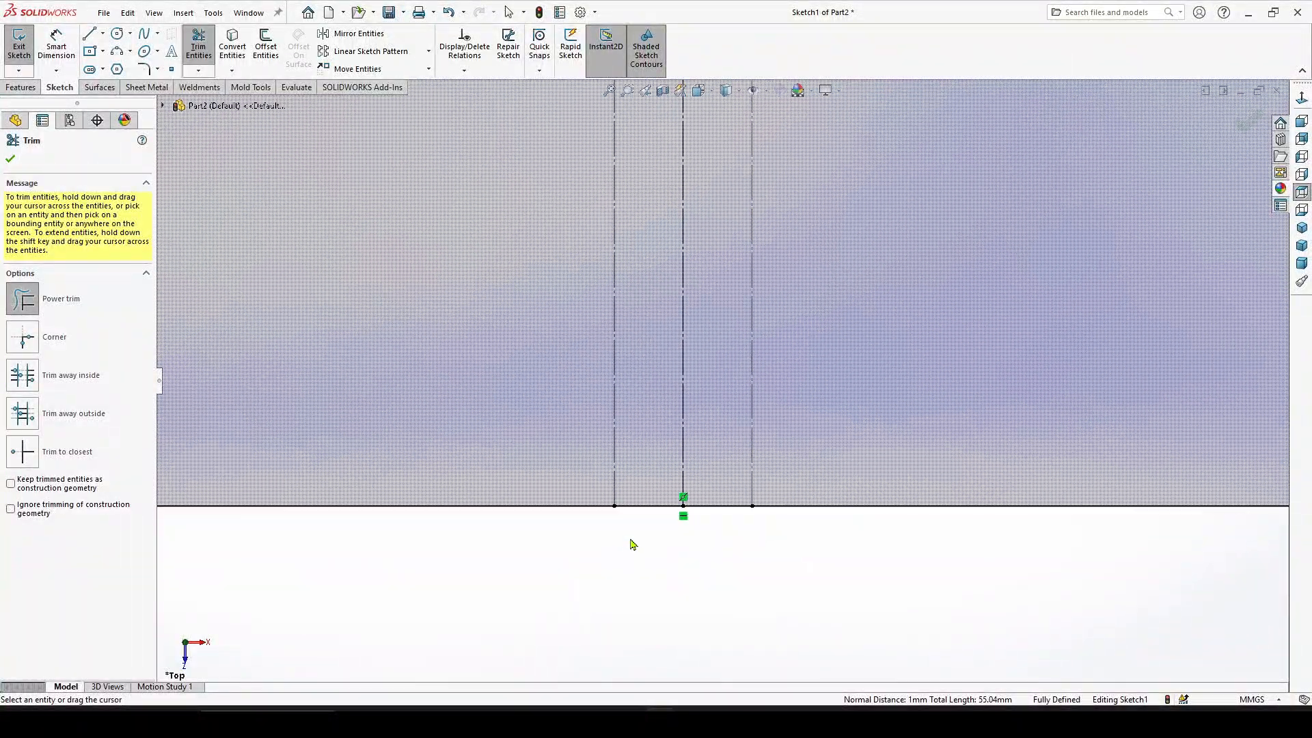
{"action": "left_click_drag", "start_coordinate": [650, 483], "coordinate": [642, 547]}
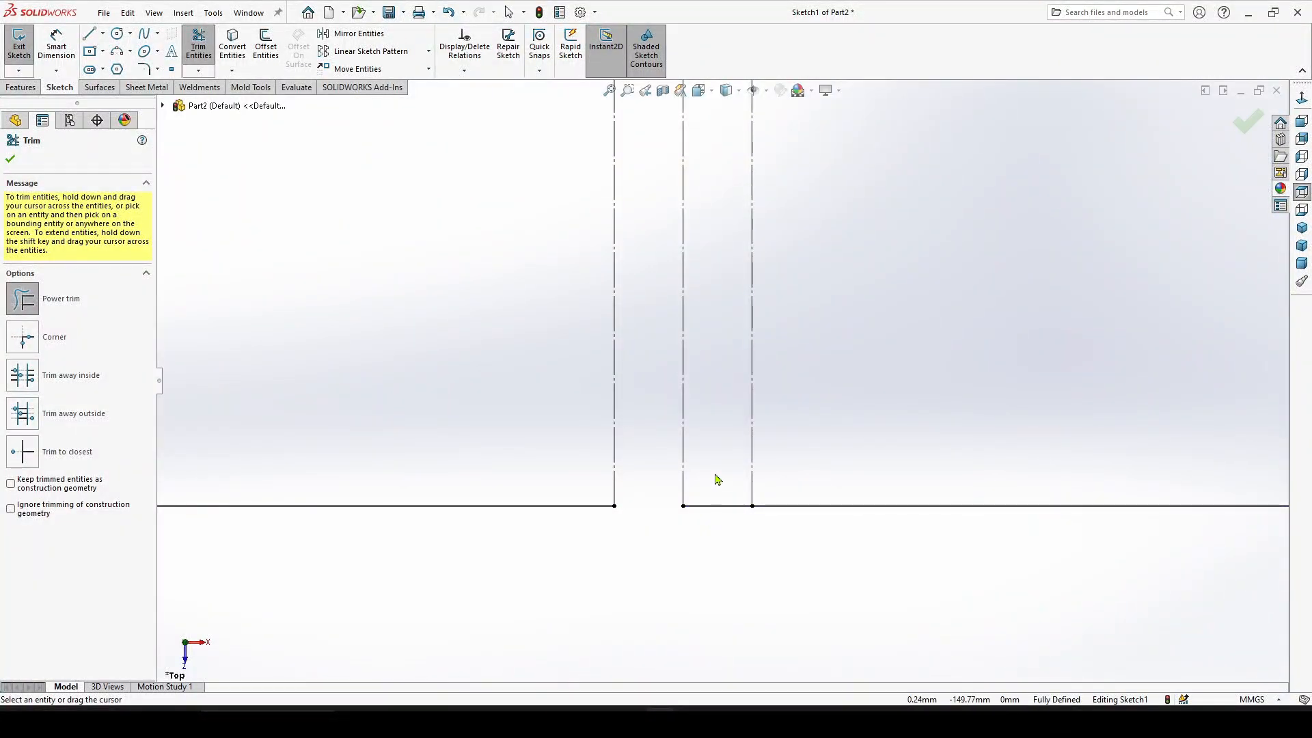
{"action": "left_click_drag", "start_coordinate": [715, 476], "coordinate": [727, 589]}
{"action": "scroll", "coordinate": [723, 585], "scroll_direction": "up", "scroll_amount": 2}
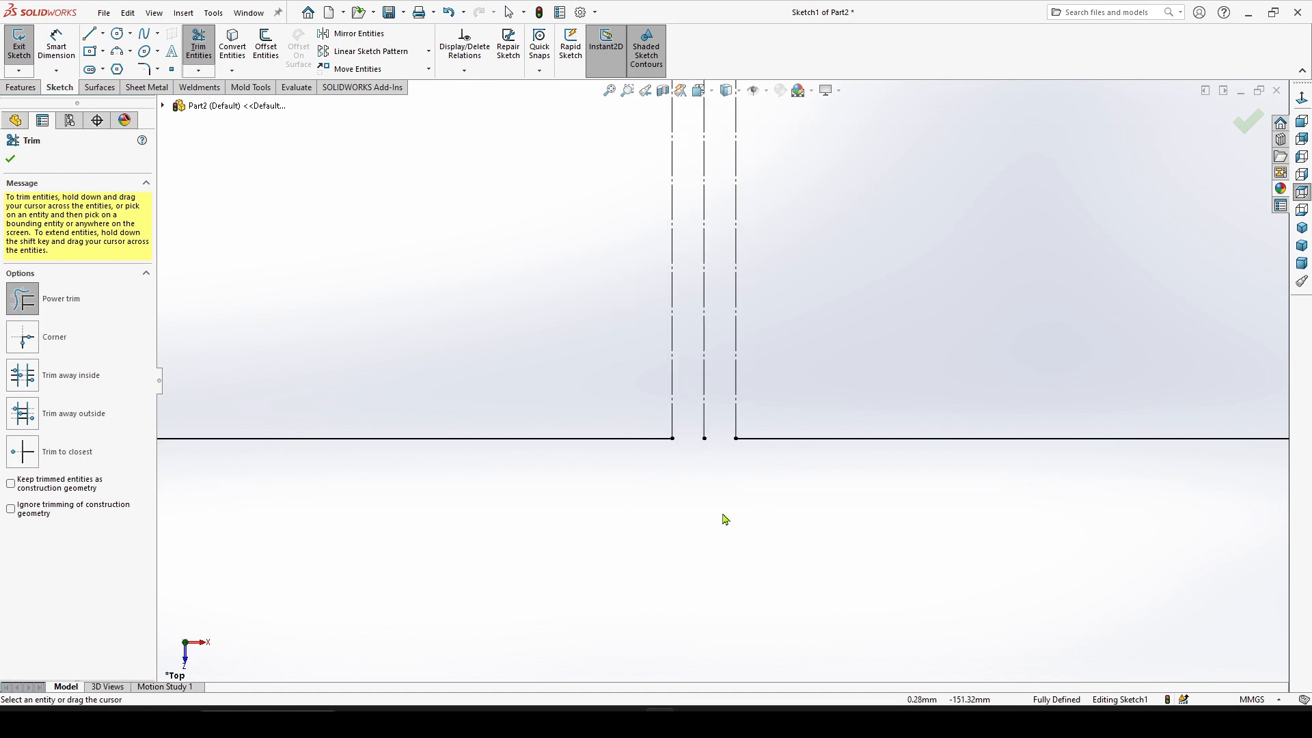
{"action": "scroll", "coordinate": [721, 437], "scroll_direction": "down", "scroll_amount": 2}
{"action": "scroll", "coordinate": [745, 506], "scroll_direction": "up", "scroll_amount": 5}
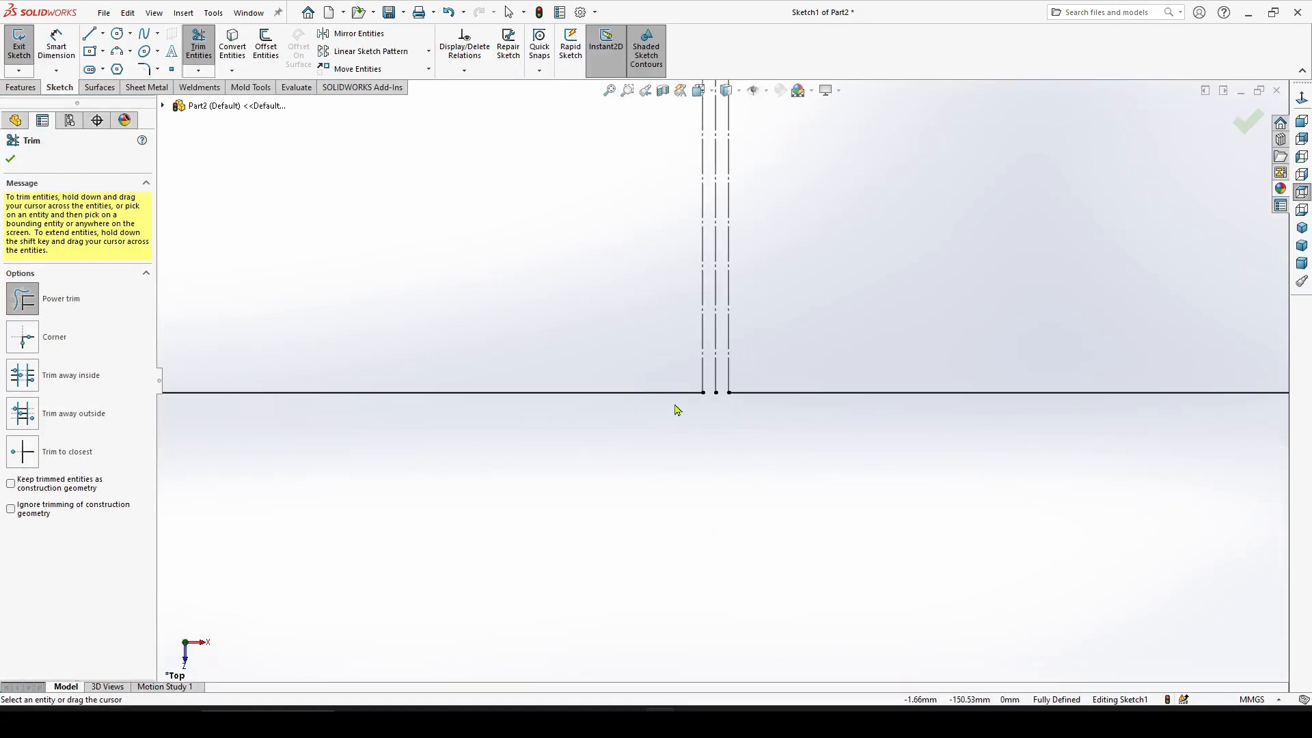
{"action": "scroll", "coordinate": [775, 503], "scroll_direction": "up", "scroll_amount": 2}
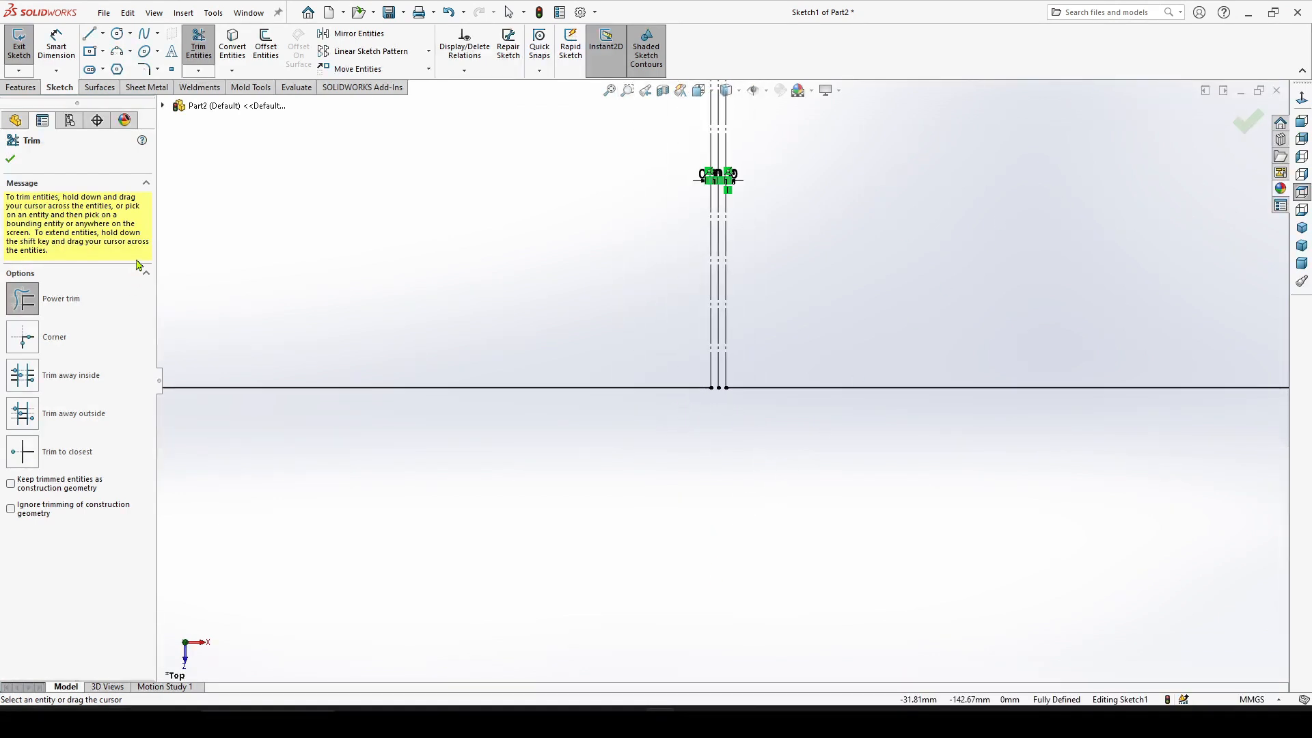
{"action": "left_click", "coordinate": [1240, 130]}
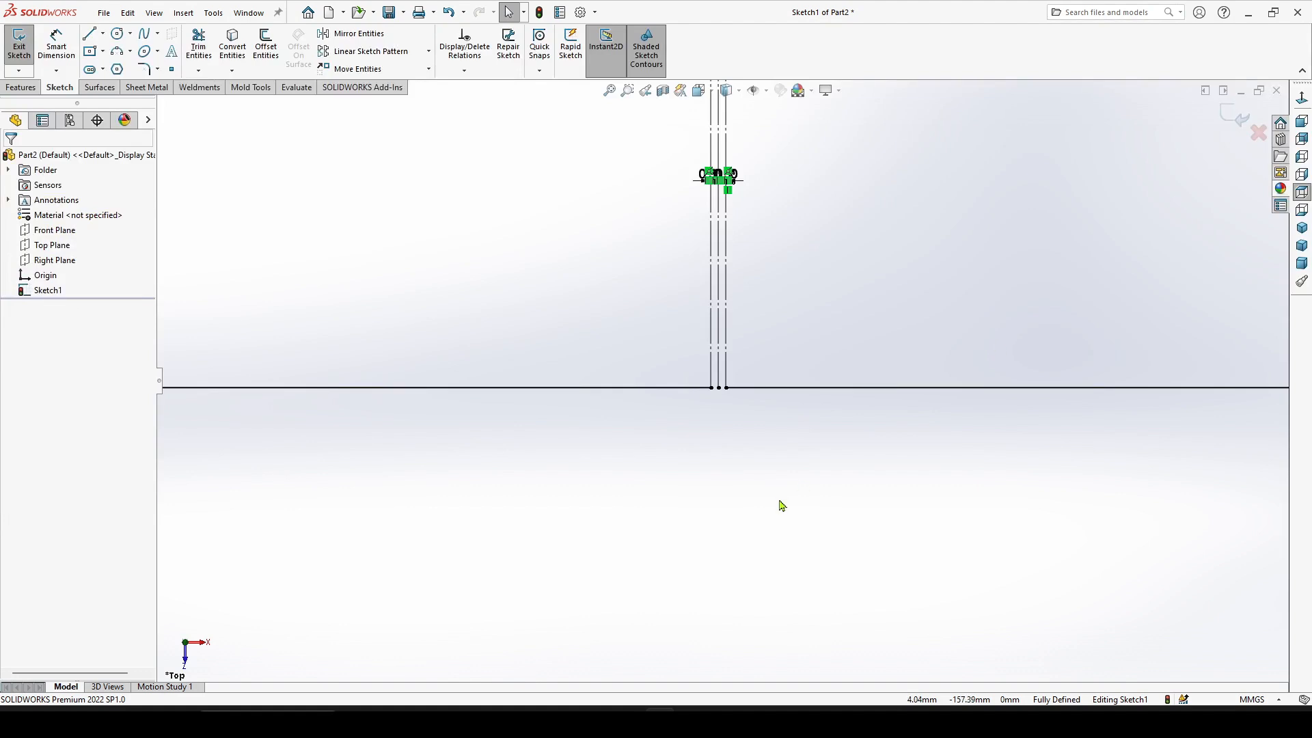
Exit the rectangle sketch and display the part in the trimetric view
{"action": "scroll", "coordinate": [790, 428], "scroll_direction": "up", "scroll_amount": 15}
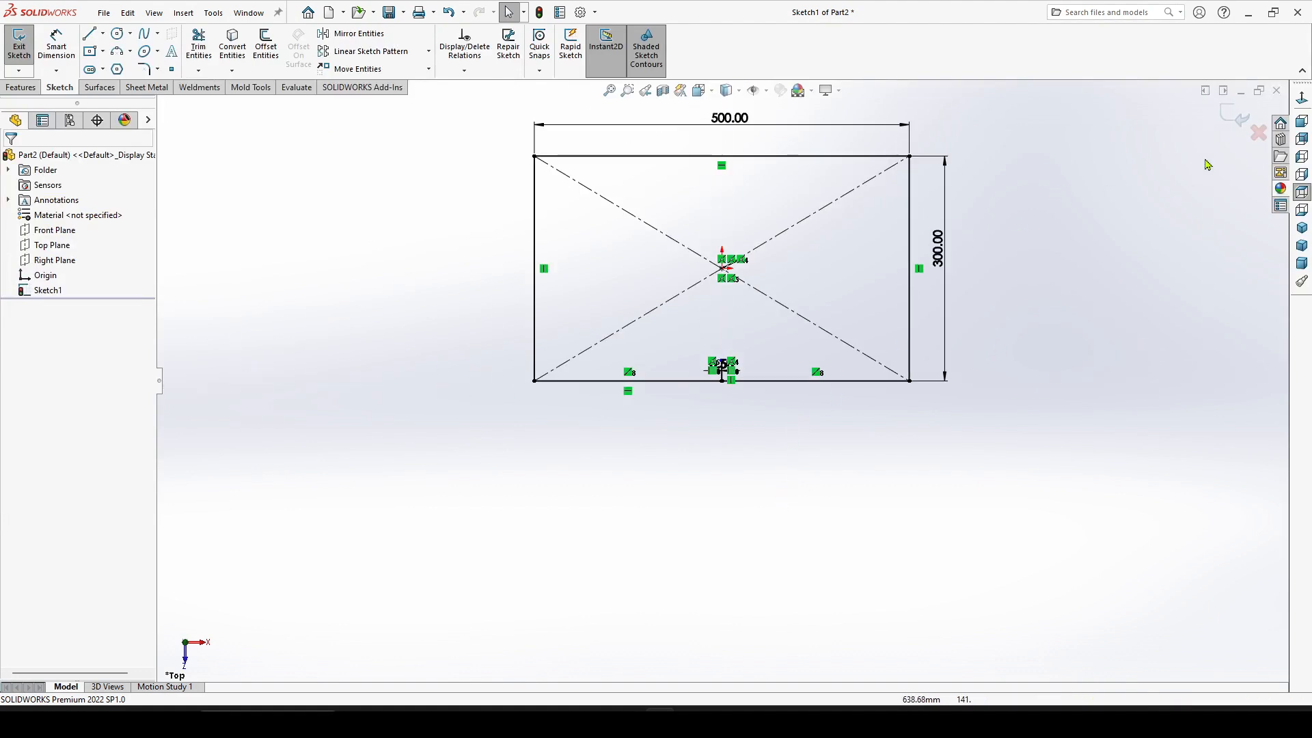
{"action": "left_click", "coordinate": [1230, 120]}
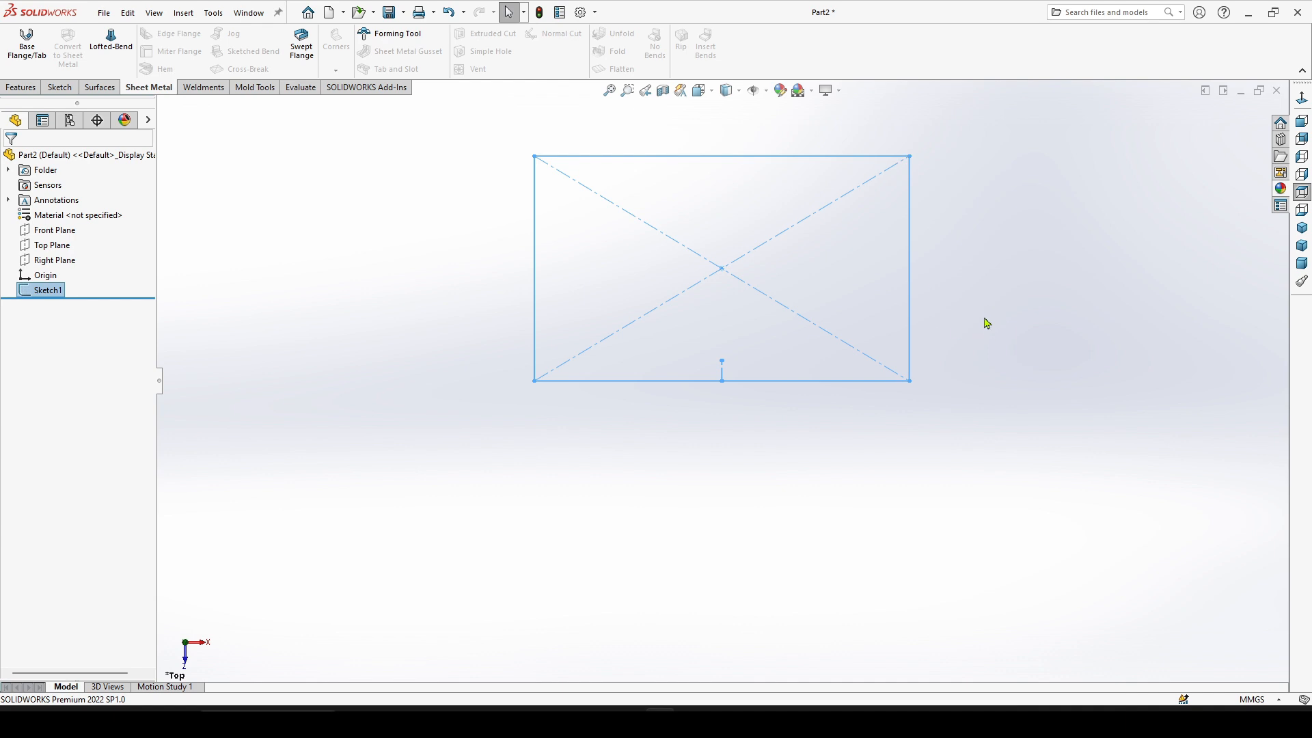
{"action": "right_click_drag", "start_coordinate": [988, 323], "coordinate": [1019, 287]}
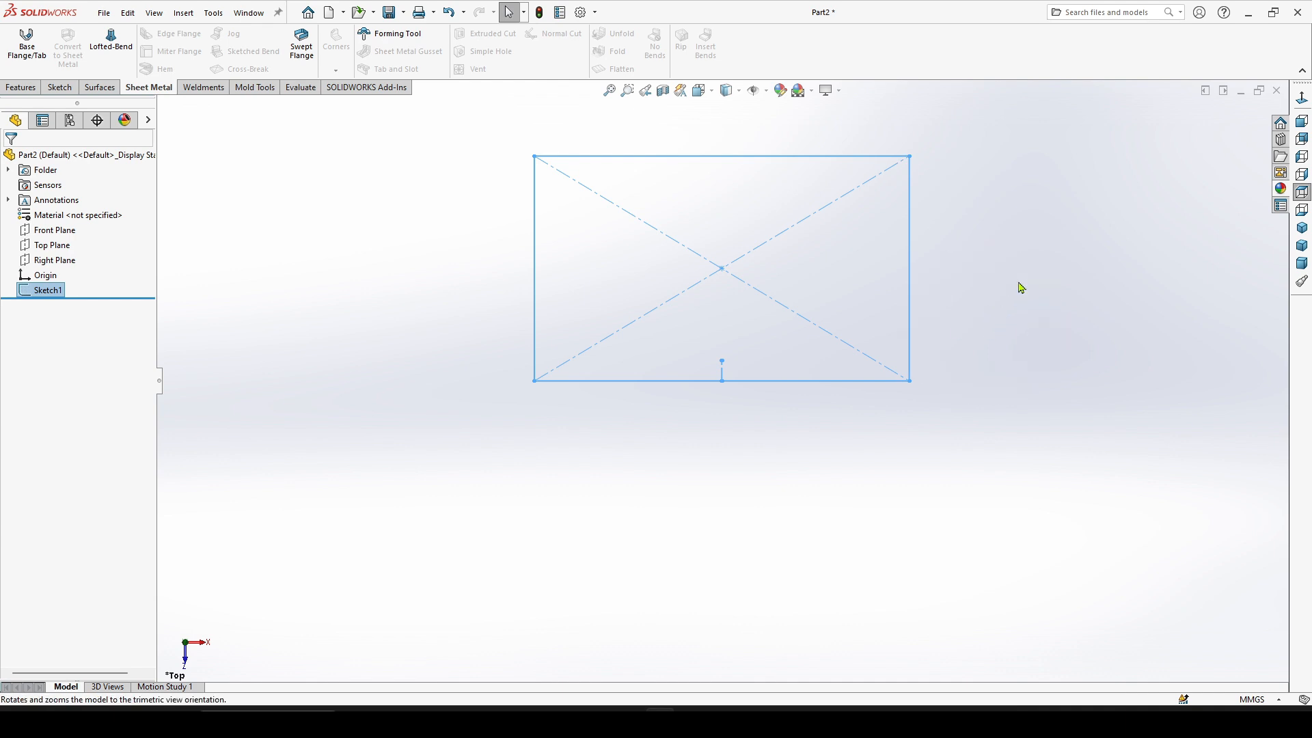
{"action": "left_click", "coordinate": [839, 226]}
{"action": "scroll", "coordinate": [813, 240], "scroll_direction": "up", "scroll_amount": 2}
{"action": "scroll", "coordinate": [667, 465], "scroll_direction": "down", "scroll_amount": 3}
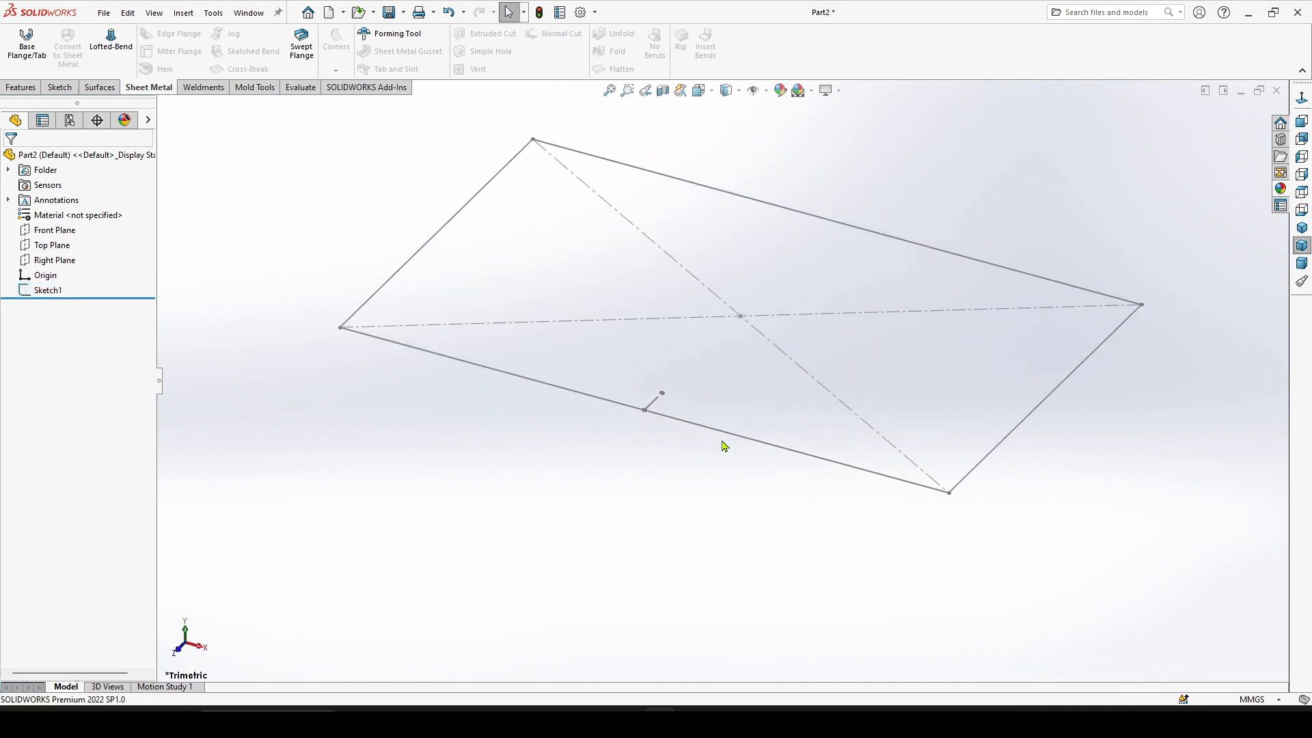
{"action": "scroll", "coordinate": [729, 445], "scroll_direction": "up", "scroll_amount": 2}
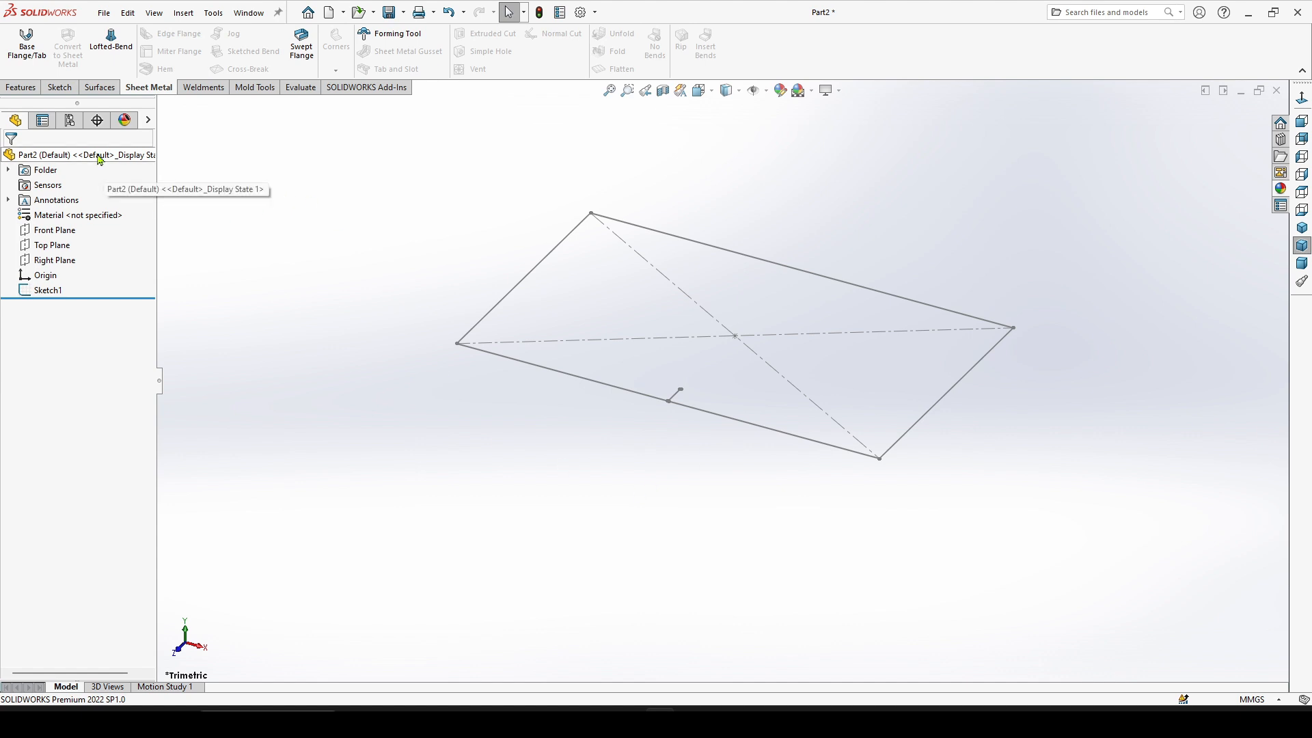
Create a reference plane 250 mm below the Top Plane by flipping the offset direction
{"action": "left_click", "coordinate": [17, 91]}
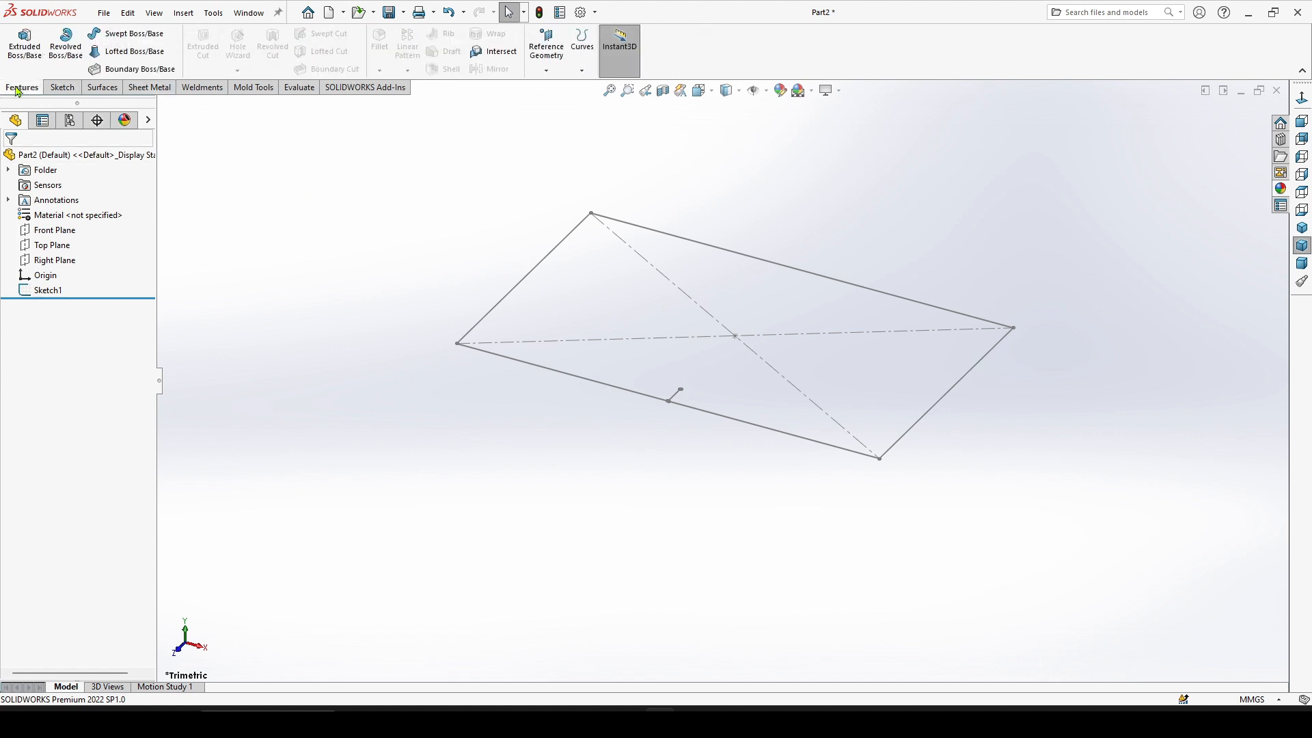
{"action": "left_click", "coordinate": [547, 71]}
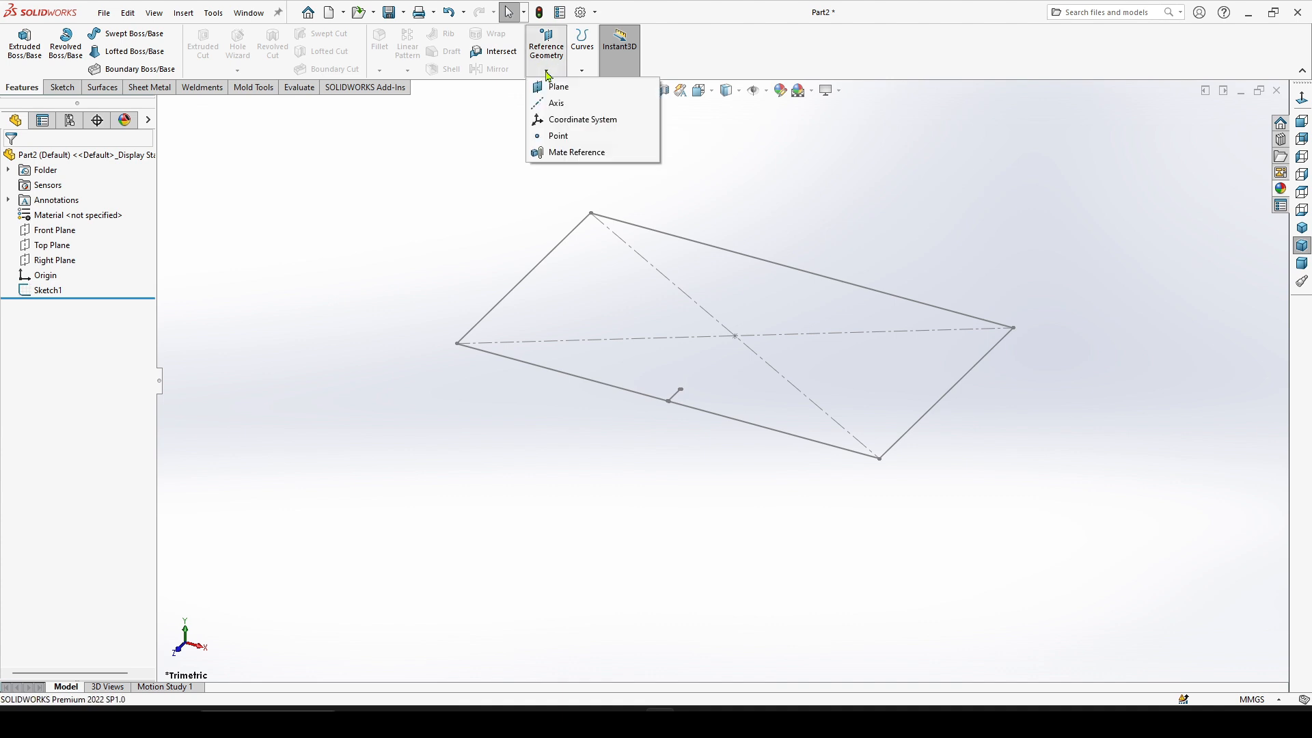
{"action": "left_click", "coordinate": [558, 87]}
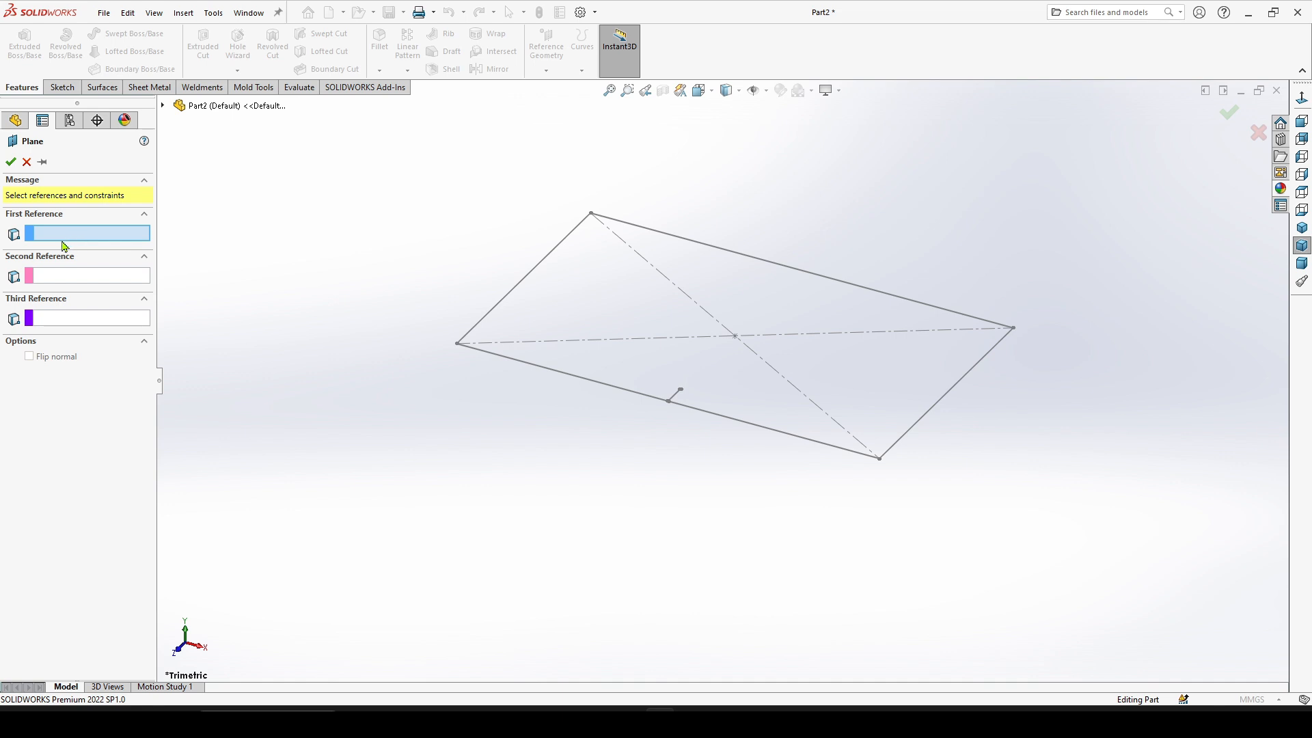
{"action": "left_click", "coordinate": [164, 106]}
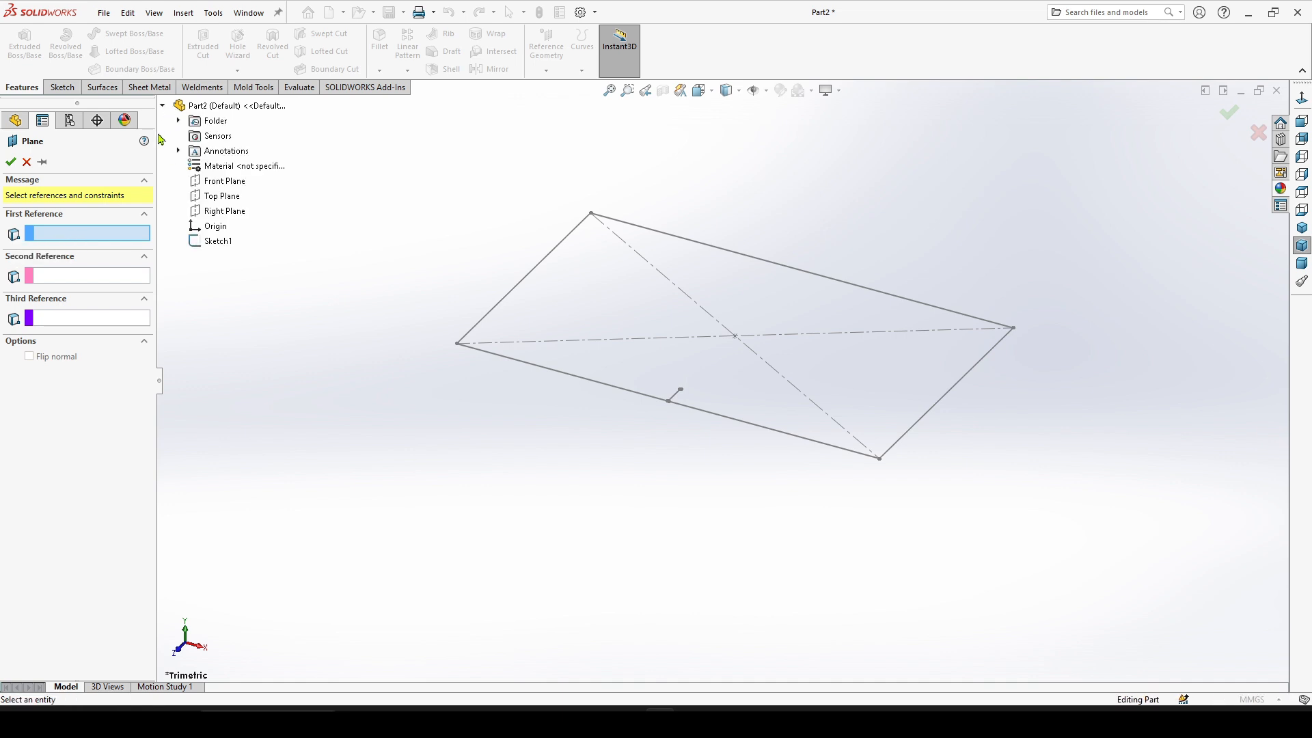
{"action": "left_click", "coordinate": [223, 200]}
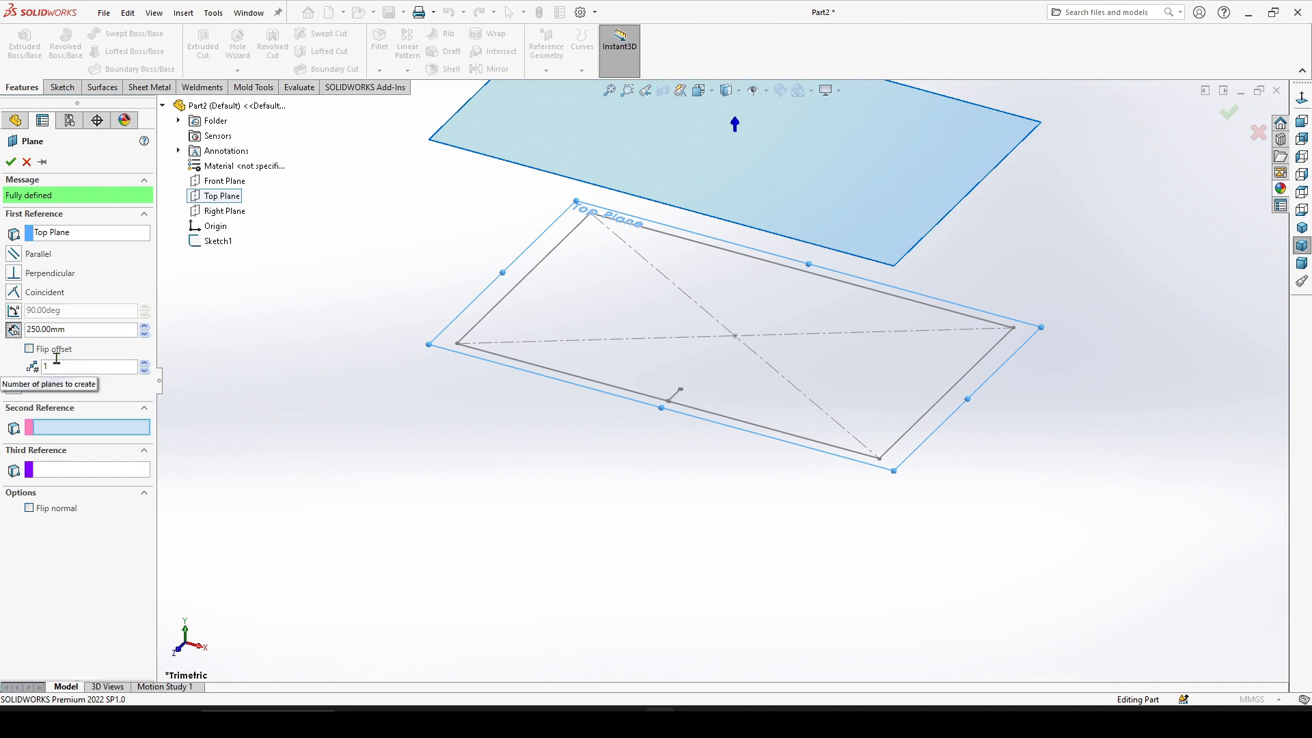
{"action": "scroll", "coordinate": [581, 289], "scroll_direction": "up", "scroll_amount": 2}
{"action": "scroll", "coordinate": [588, 290], "scroll_direction": "down", "scroll_amount": 1}
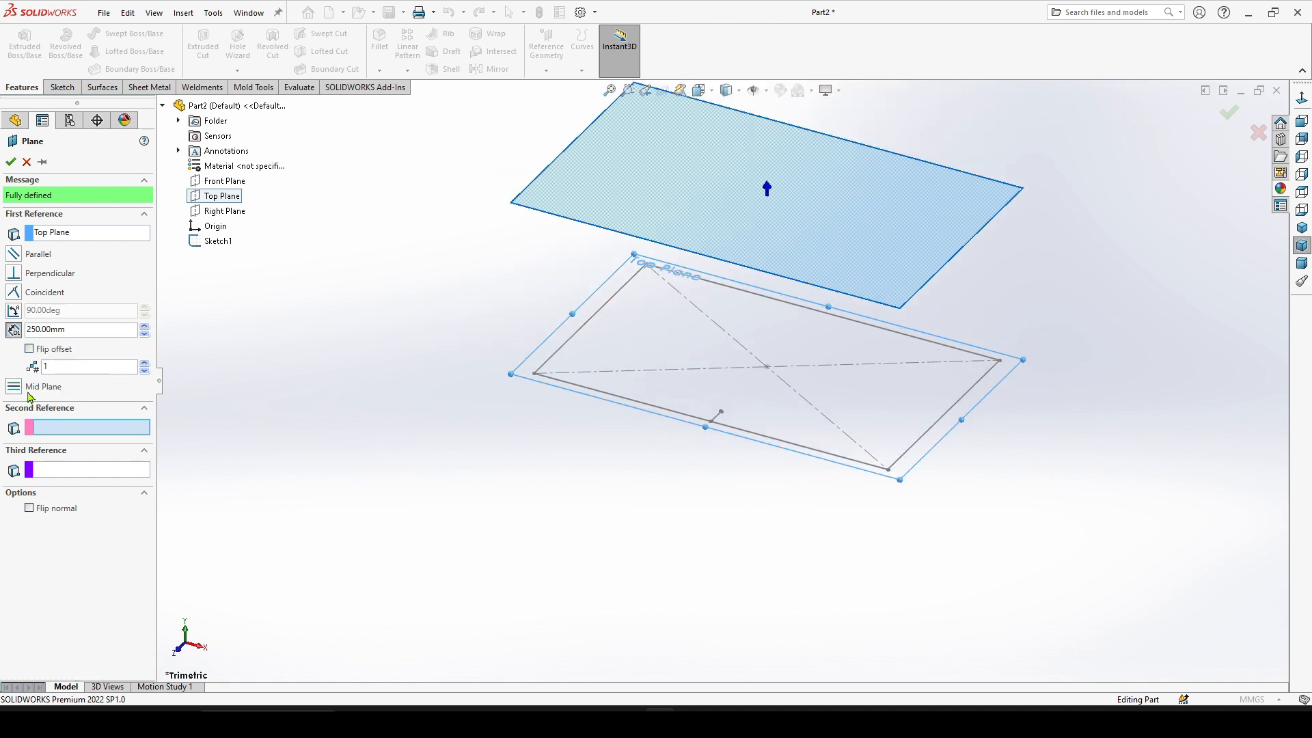
{"action": "left_click", "coordinate": [30, 352]}
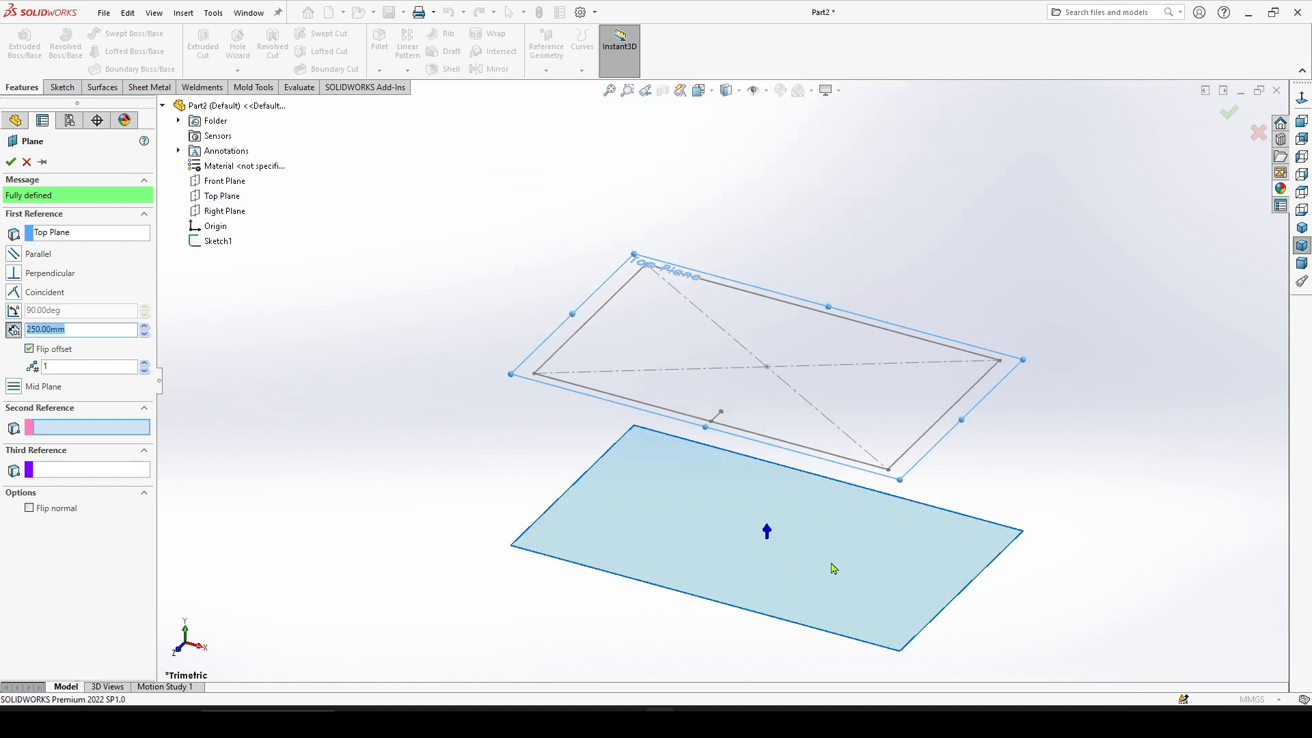
{"action": "left_click", "coordinate": [11, 166]}
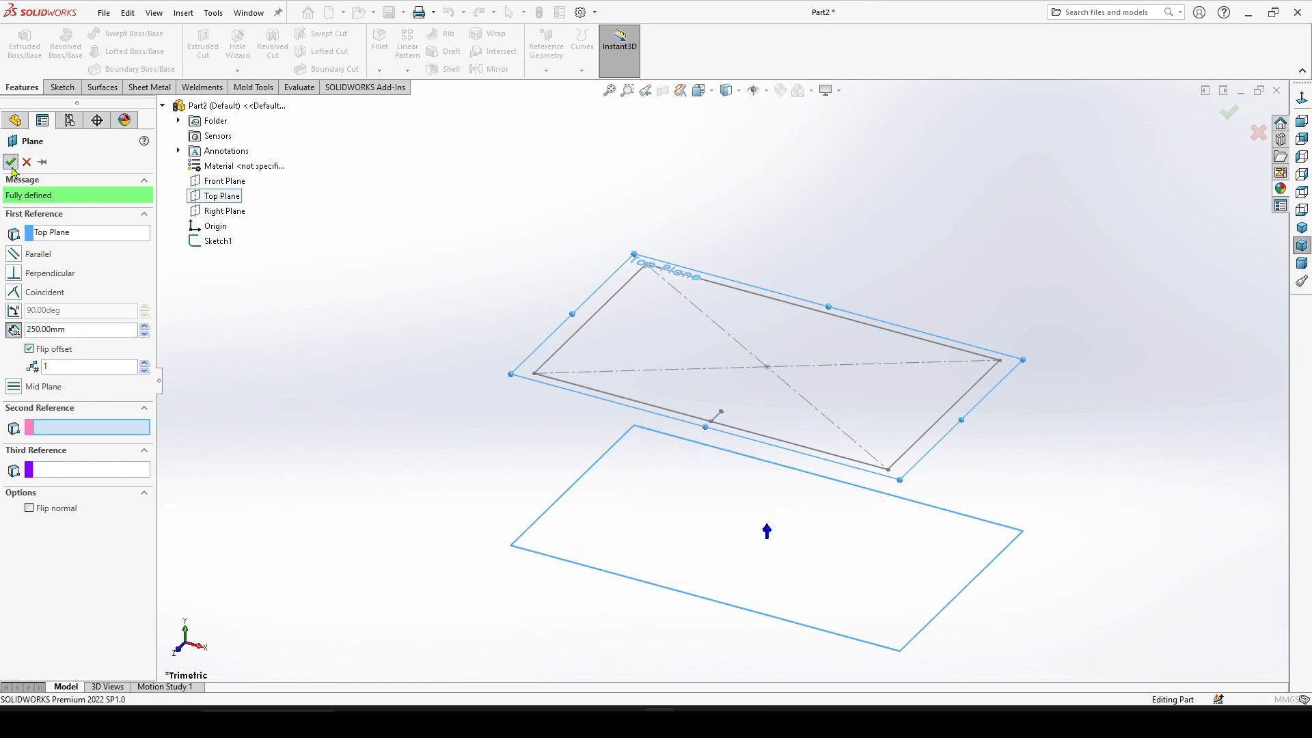
{"action": "left_click", "coordinate": [376, 334]}
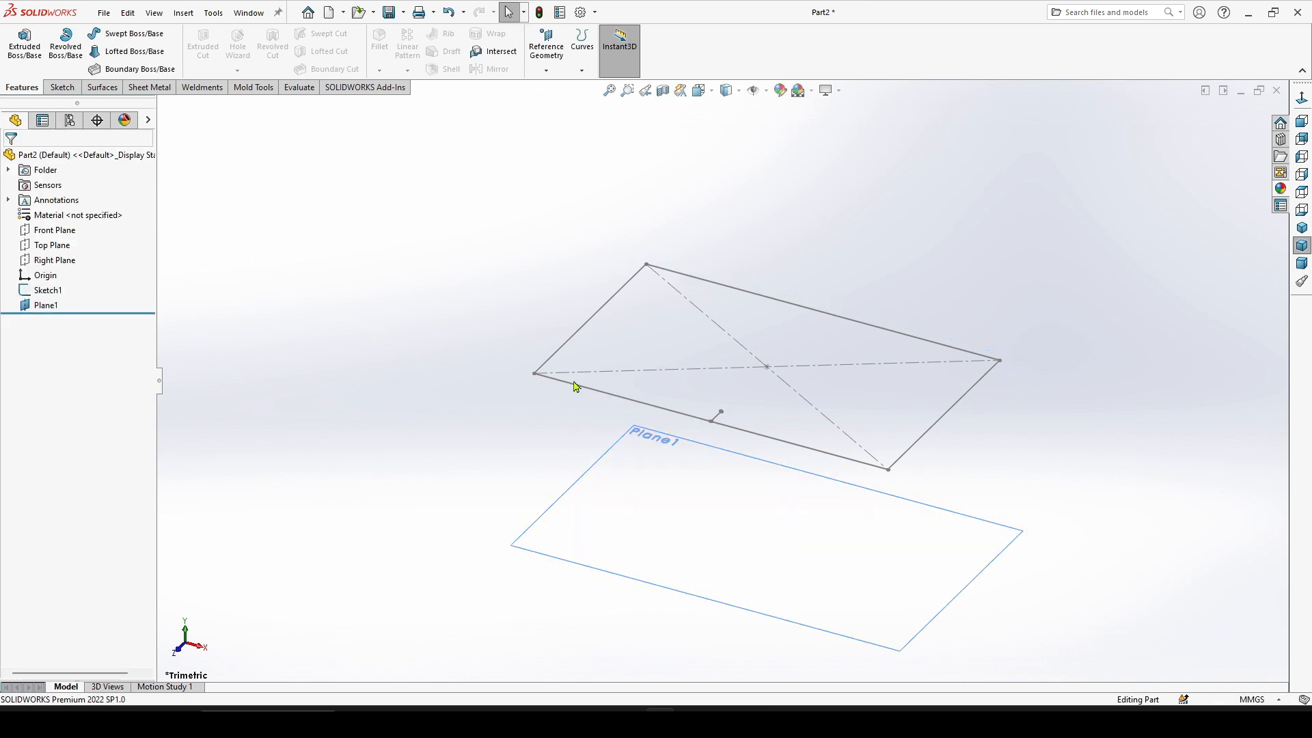
Open a sketch on the new offset plane and draw a circle of about 92 mm radius centred on the origin
{"action": "left_click", "coordinate": [927, 520]}
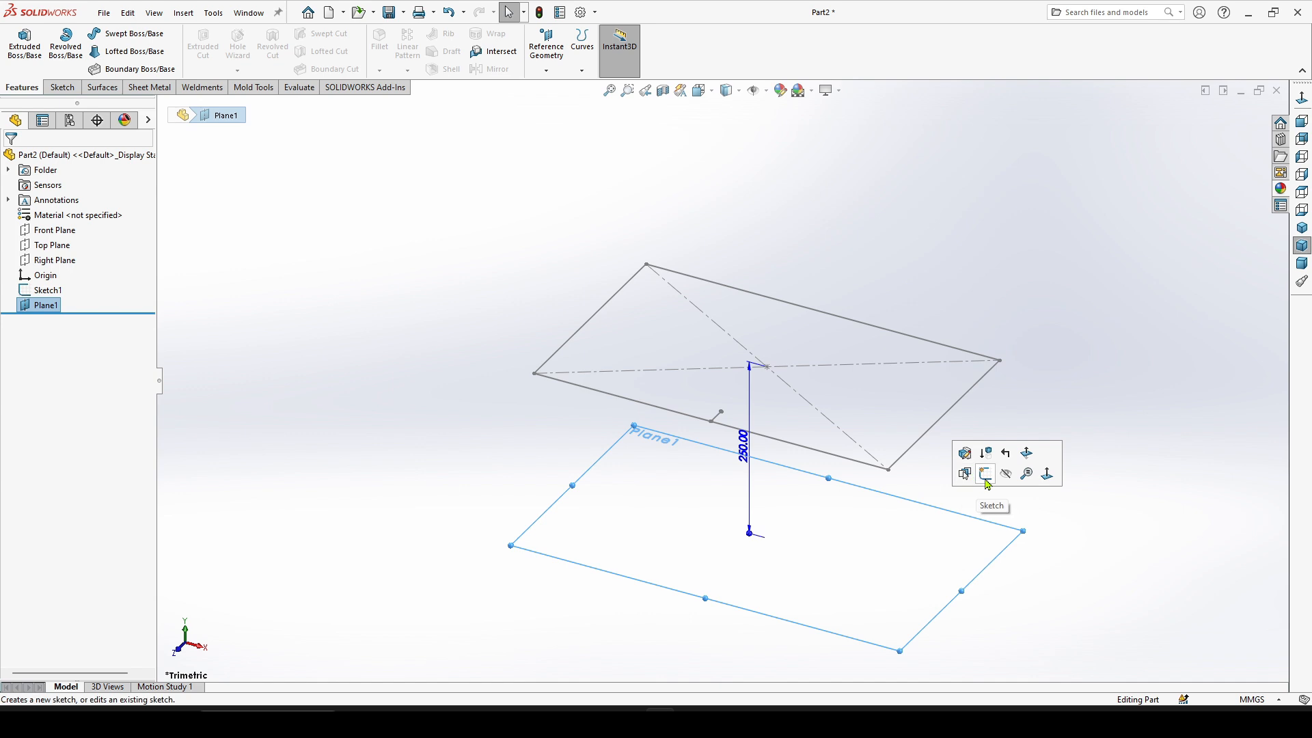
{"action": "left_click", "coordinate": [985, 474]}
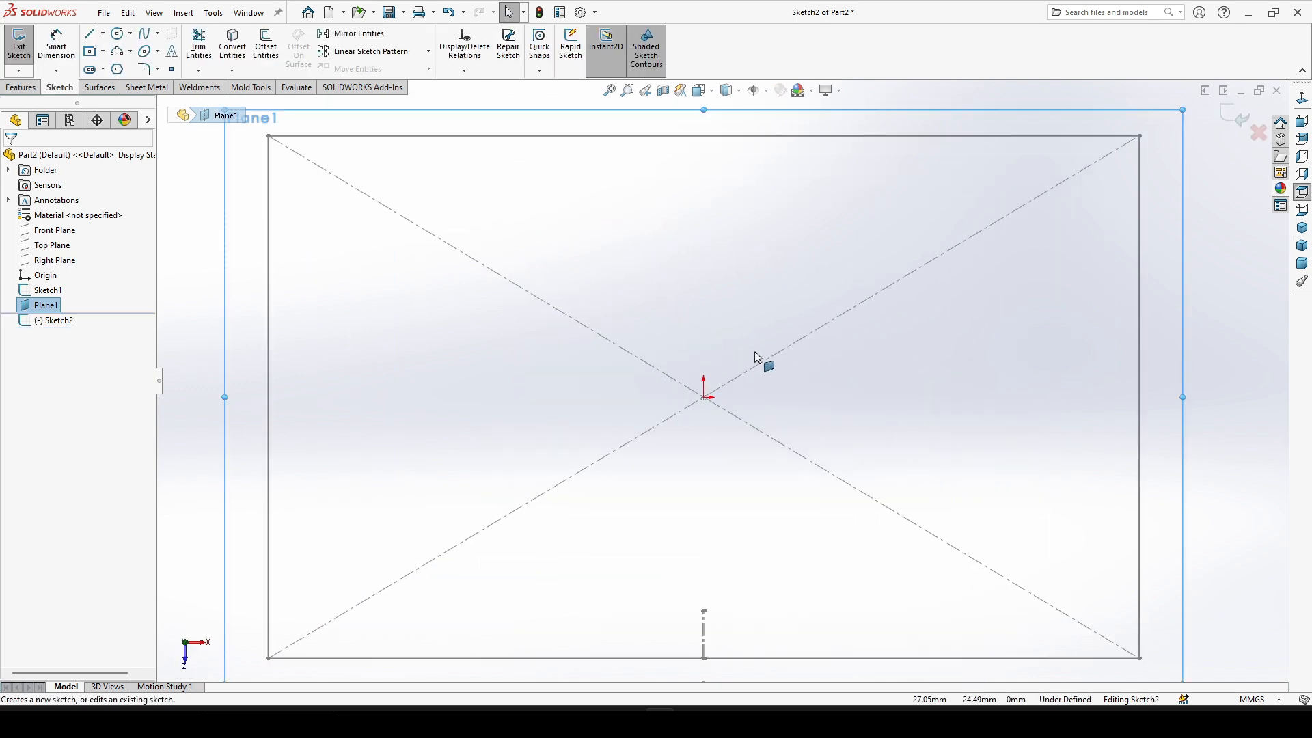
{"action": "left_click", "coordinate": [118, 33]}
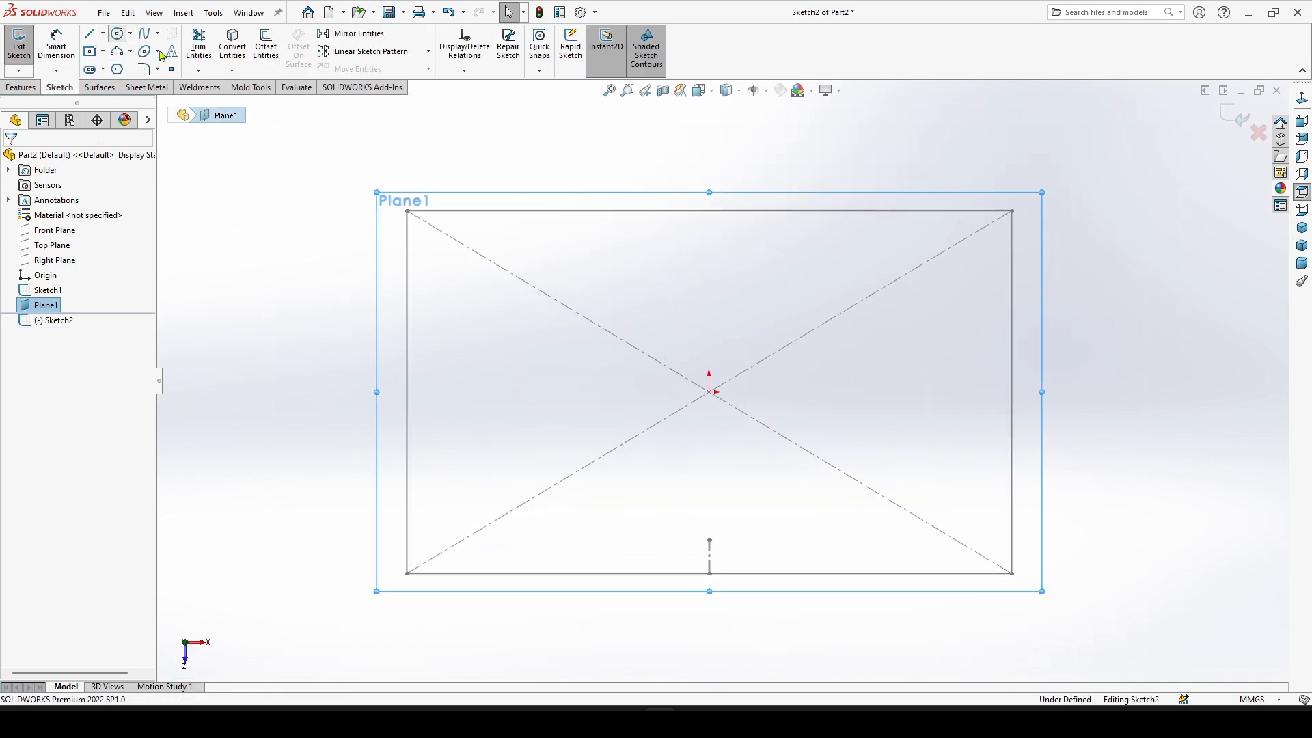
{"action": "left_click", "coordinate": [710, 392]}
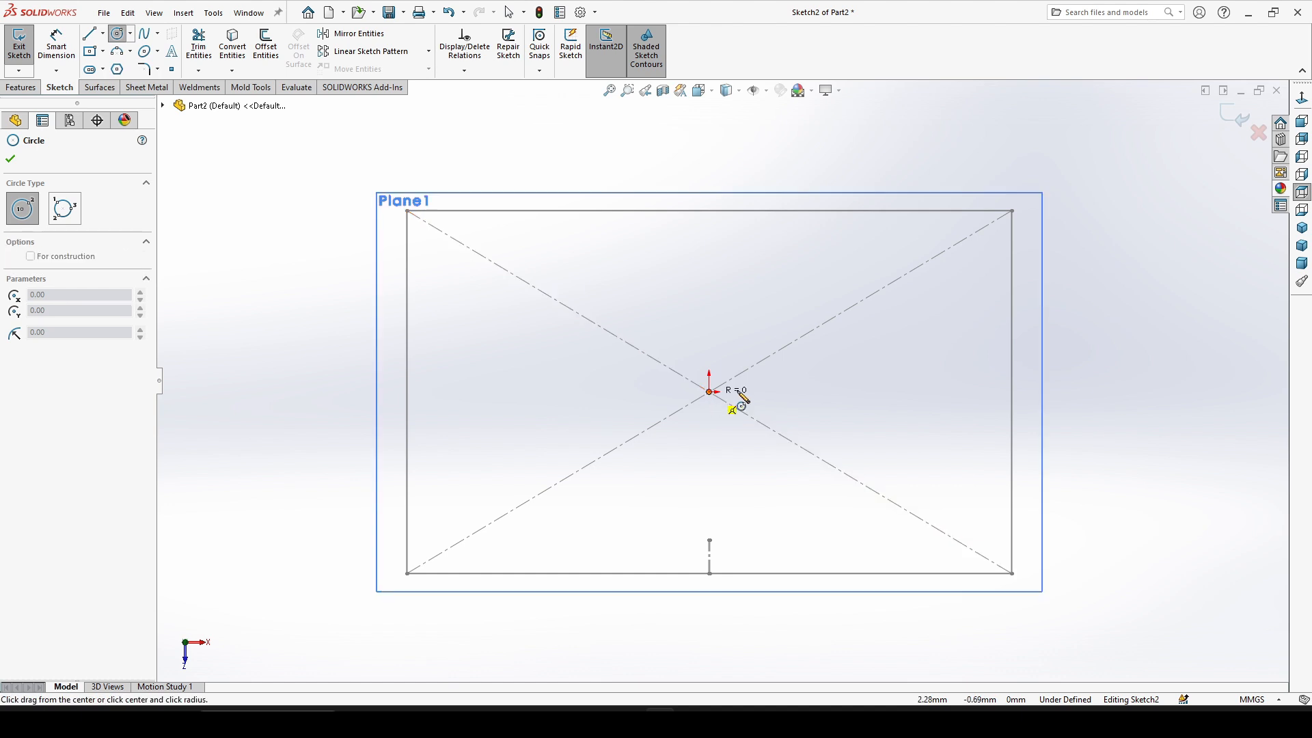
{"action": "left_click", "coordinate": [818, 356]}
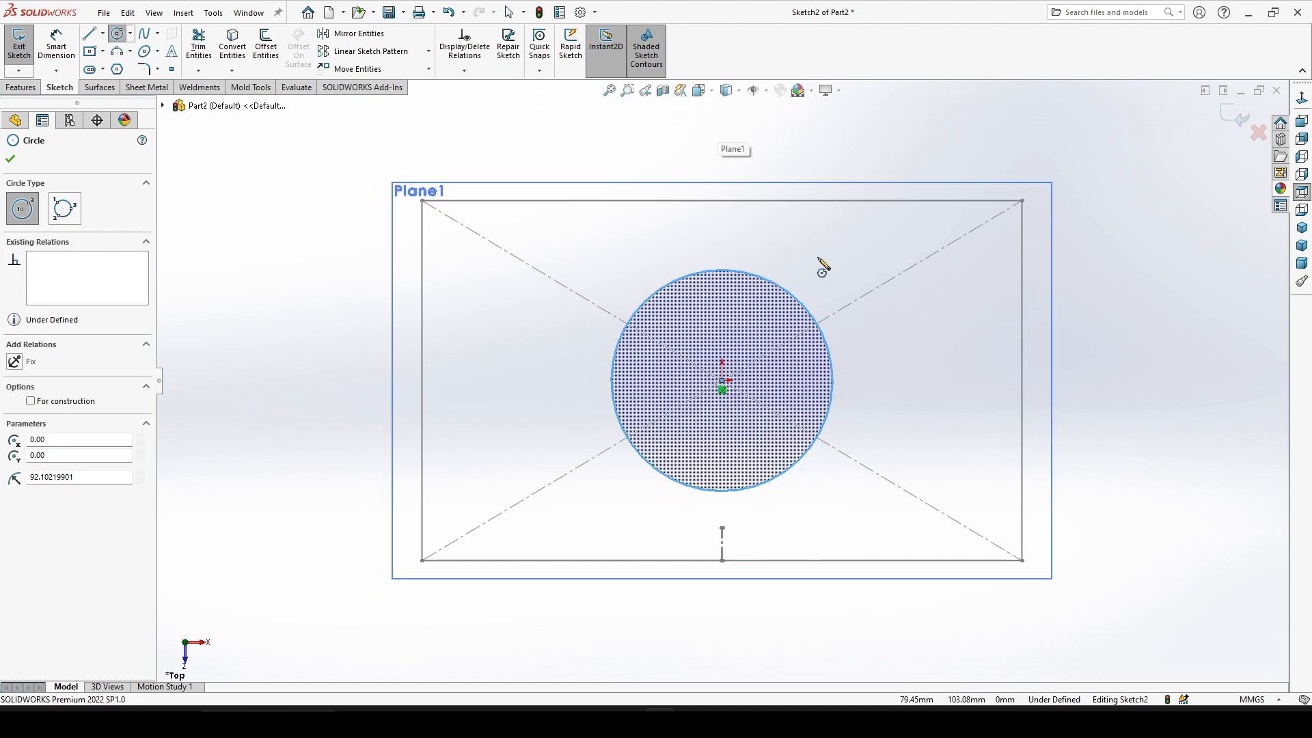
Dimension the circle's diameter to 200 mm
{"action": "right_click_drag", "start_coordinate": [826, 265], "coordinate": [824, 213]}
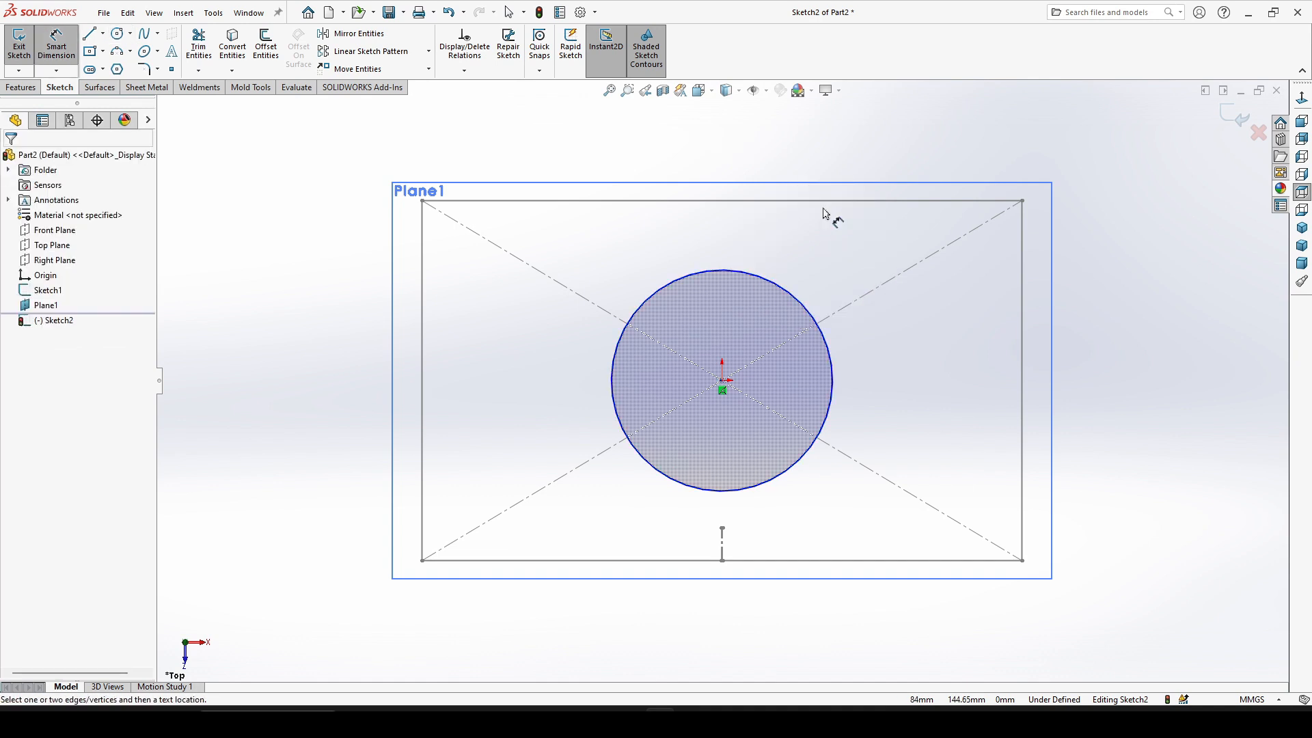
{"action": "left_click", "coordinate": [799, 304]}
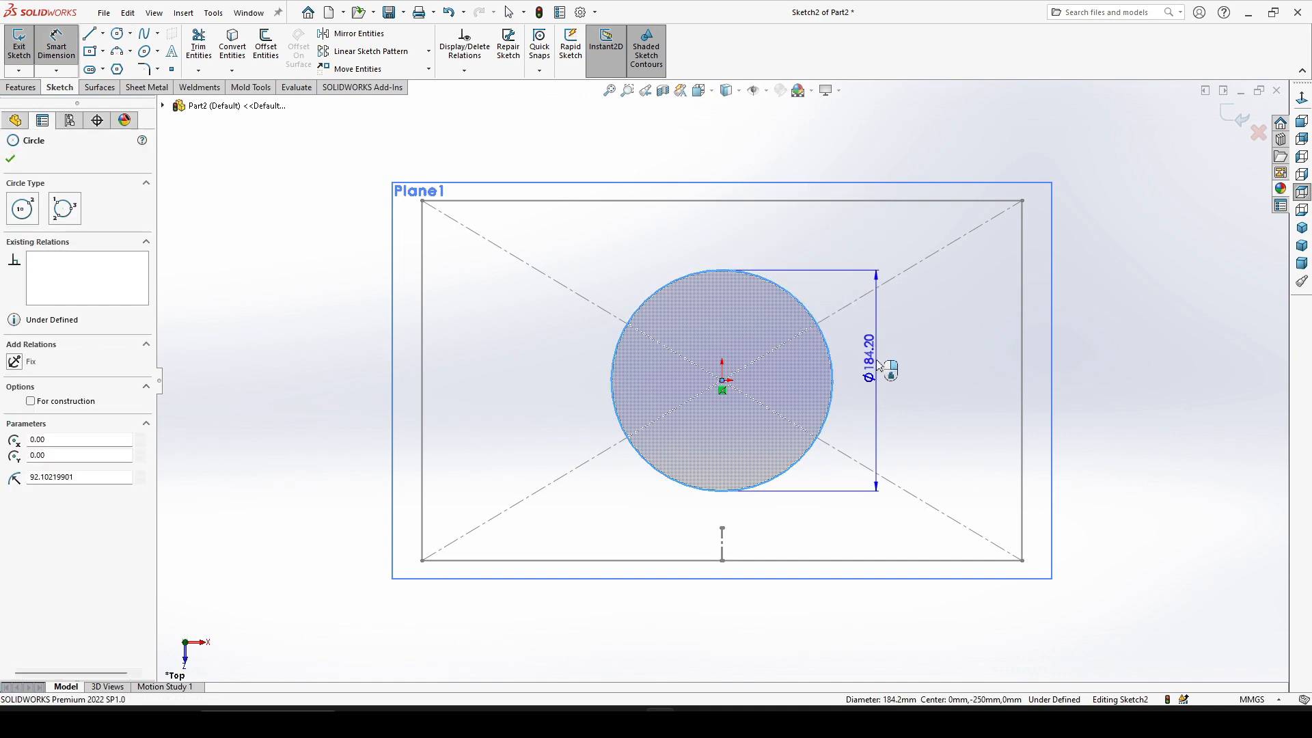
{"action": "left_click", "coordinate": [878, 364]}
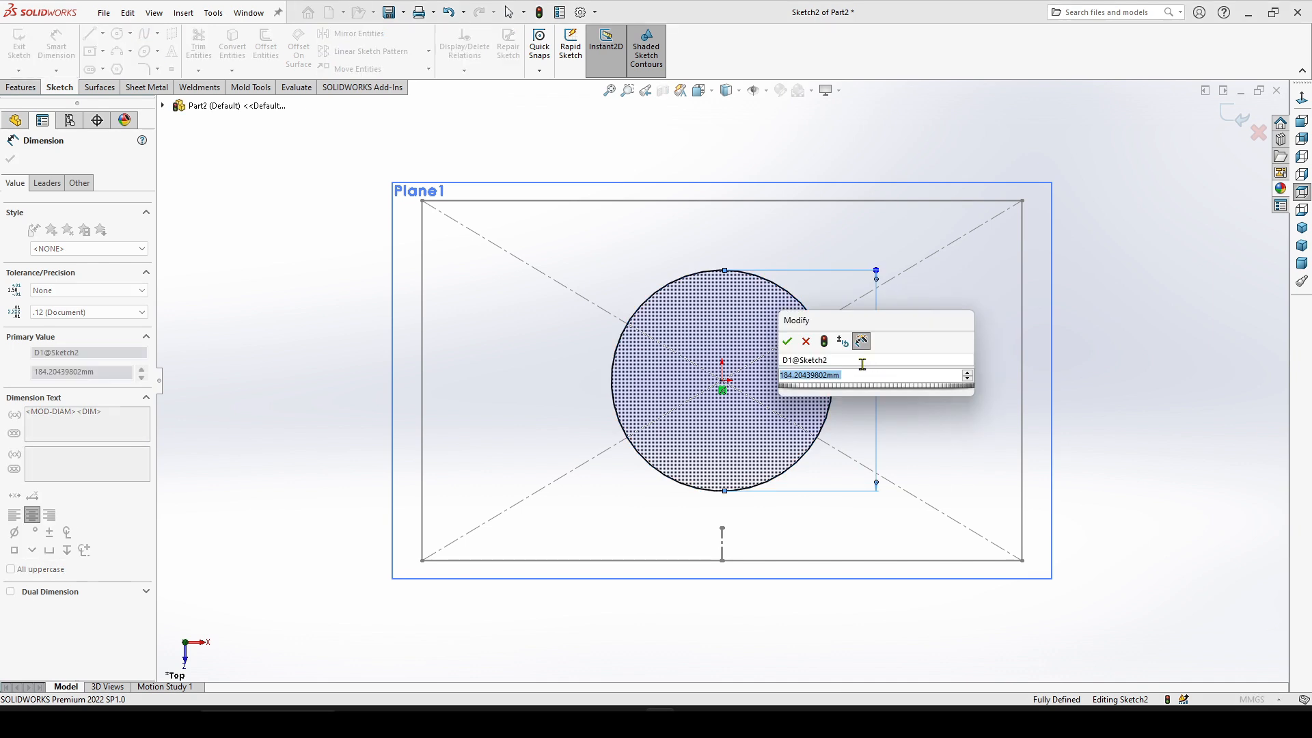
{"action": "type", "text": "200"}
{"action": "key", "text": "Return"}
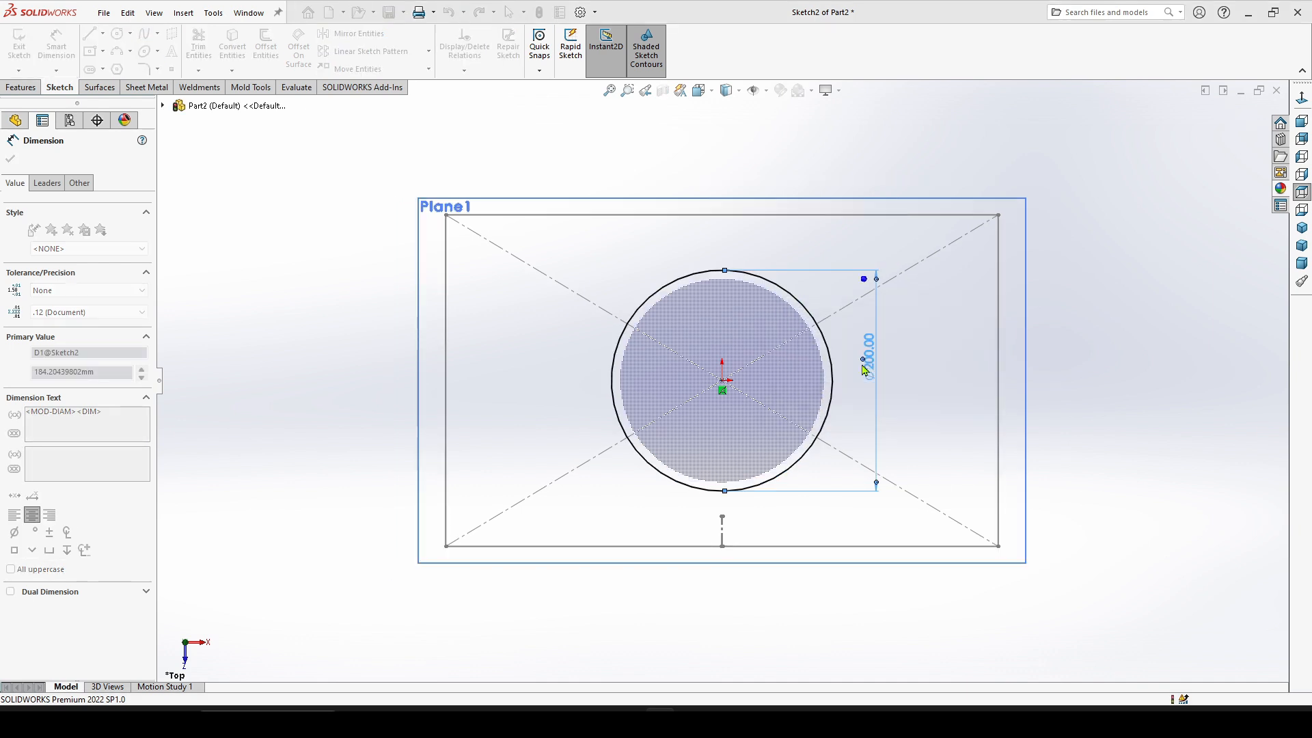
{"action": "left_click", "coordinate": [935, 360]}
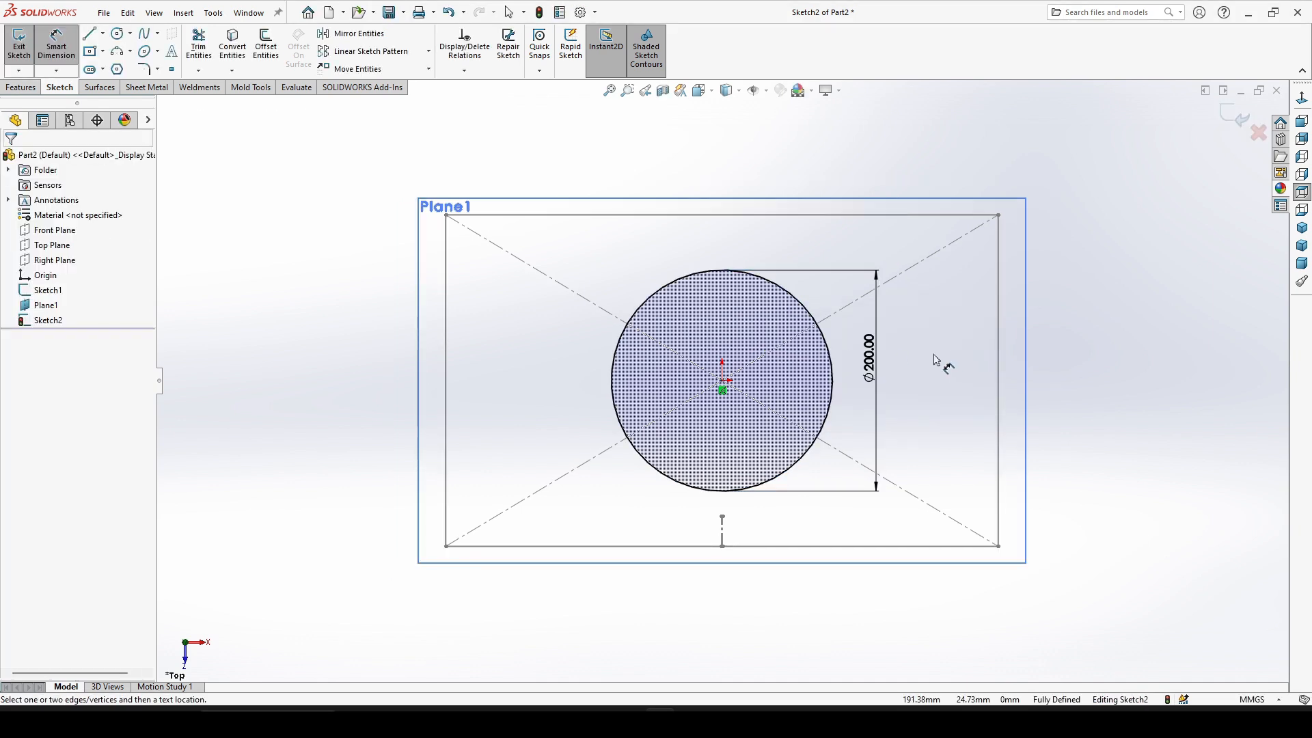
Draw a vertical construction line about 25.5 mm long from the circle's lowest point toward its centre
{"action": "scroll", "coordinate": [820, 481], "scroll_direction": "down", "scroll_amount": 3}
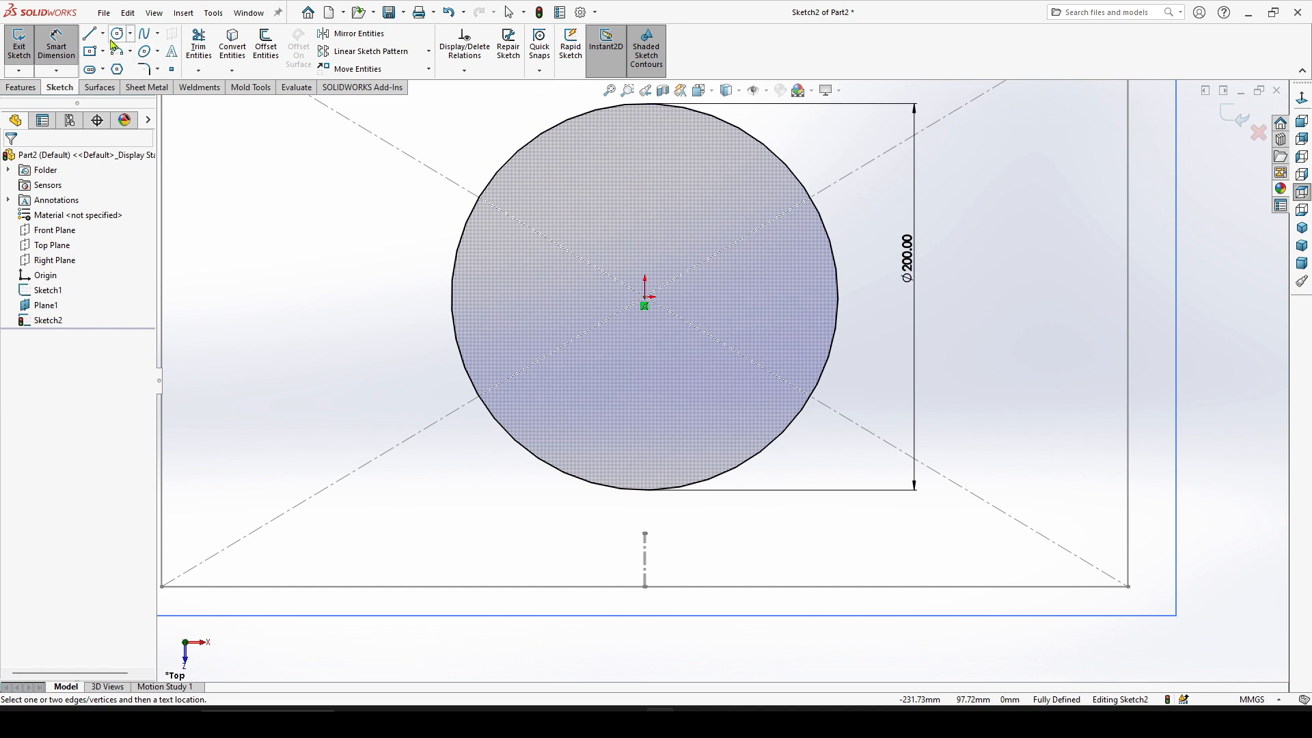
{"action": "left_click", "coordinate": [89, 33]}
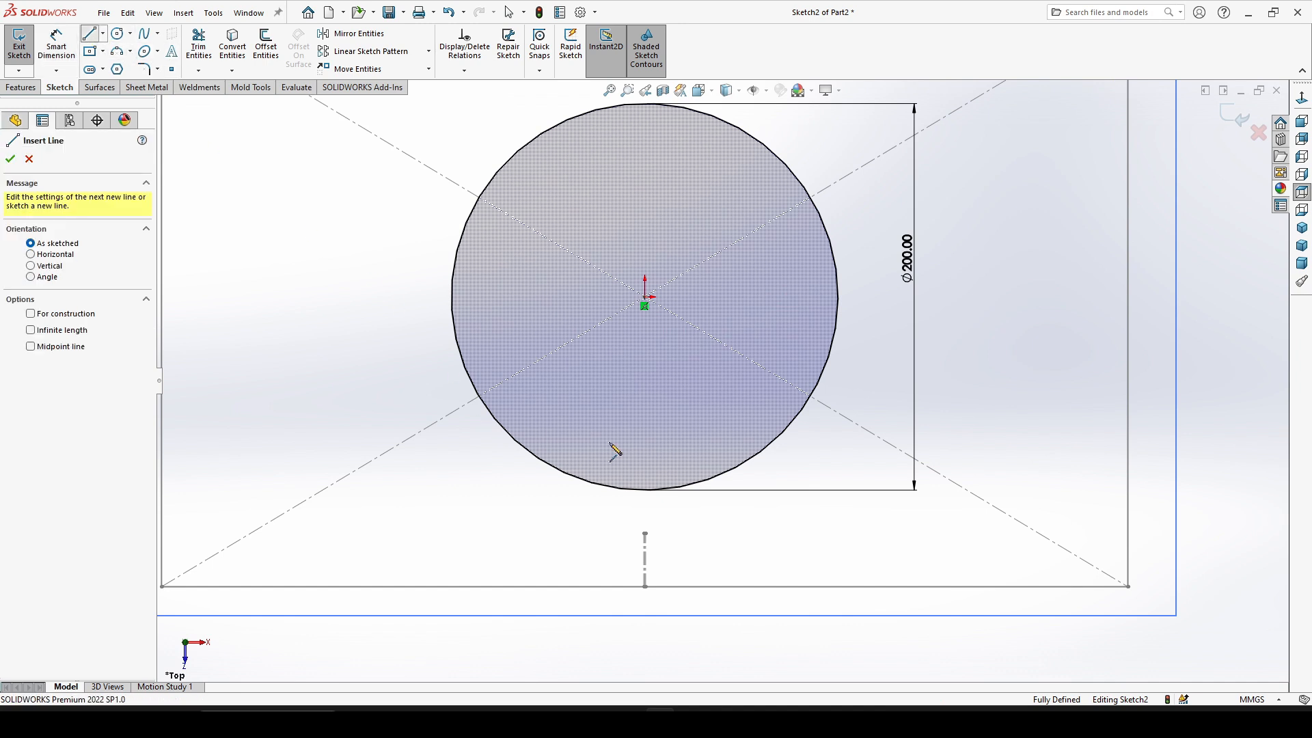
{"action": "left_click", "coordinate": [646, 491]}
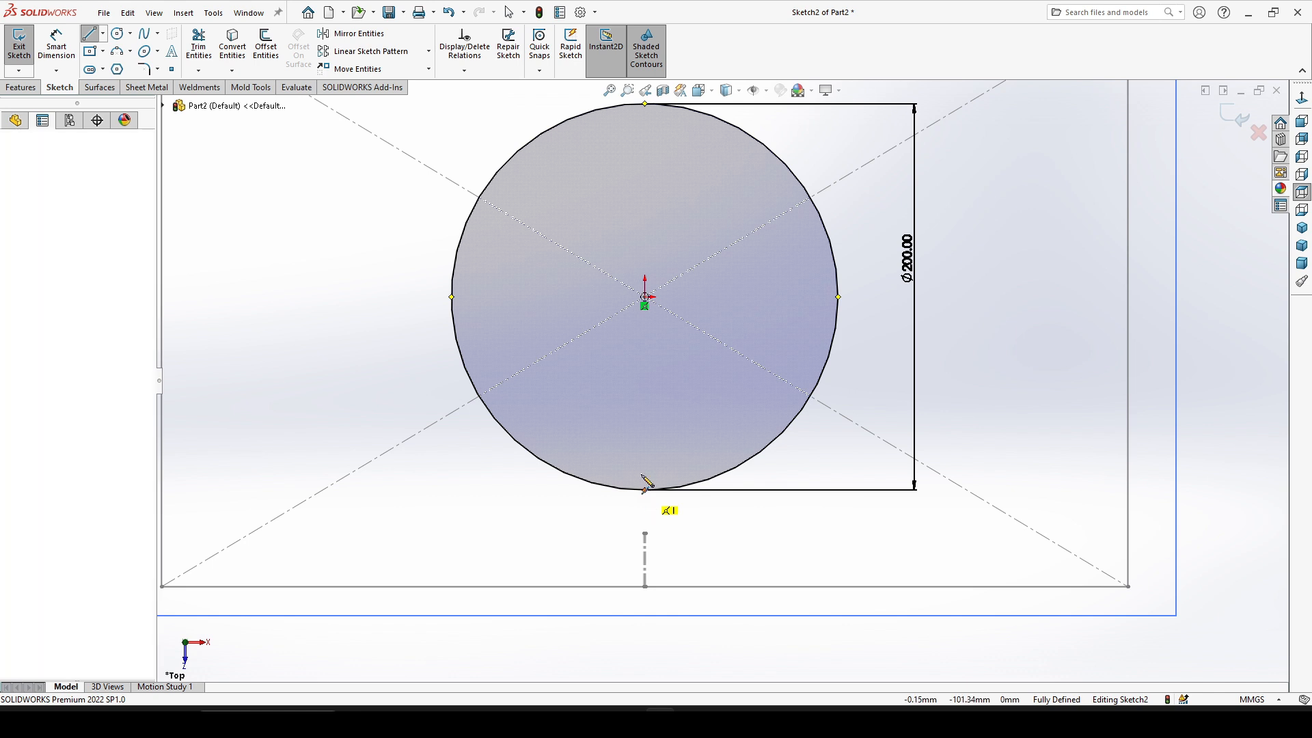
{"action": "left_click", "coordinate": [646, 442]}
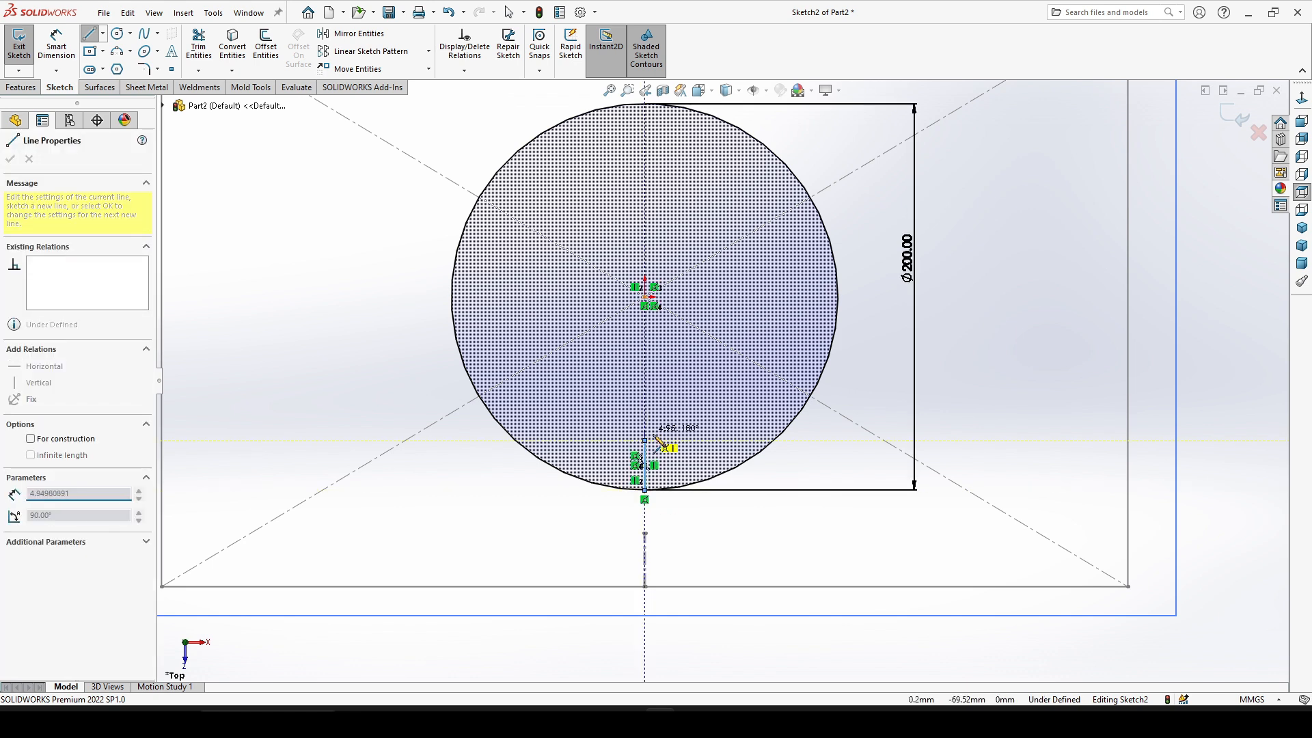
{"action": "right_click", "coordinate": [653, 451]}
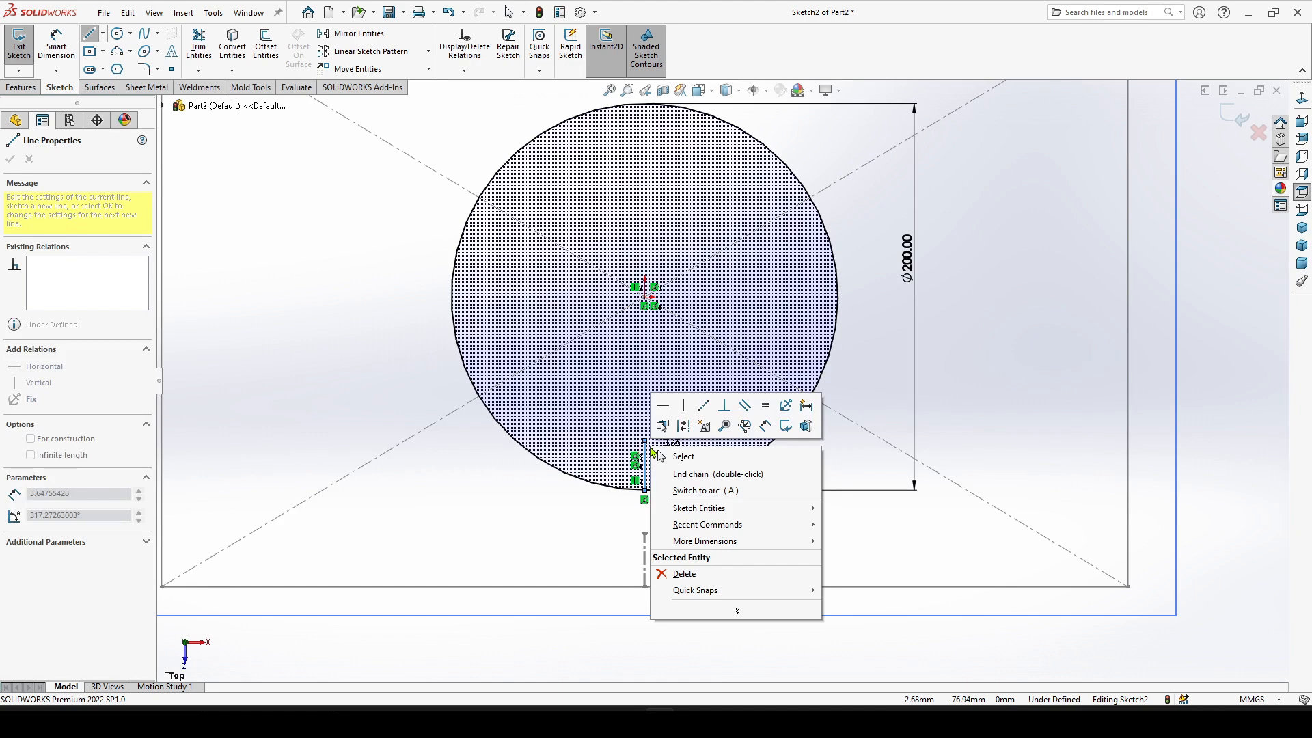
{"action": "left_click", "coordinate": [684, 456]}
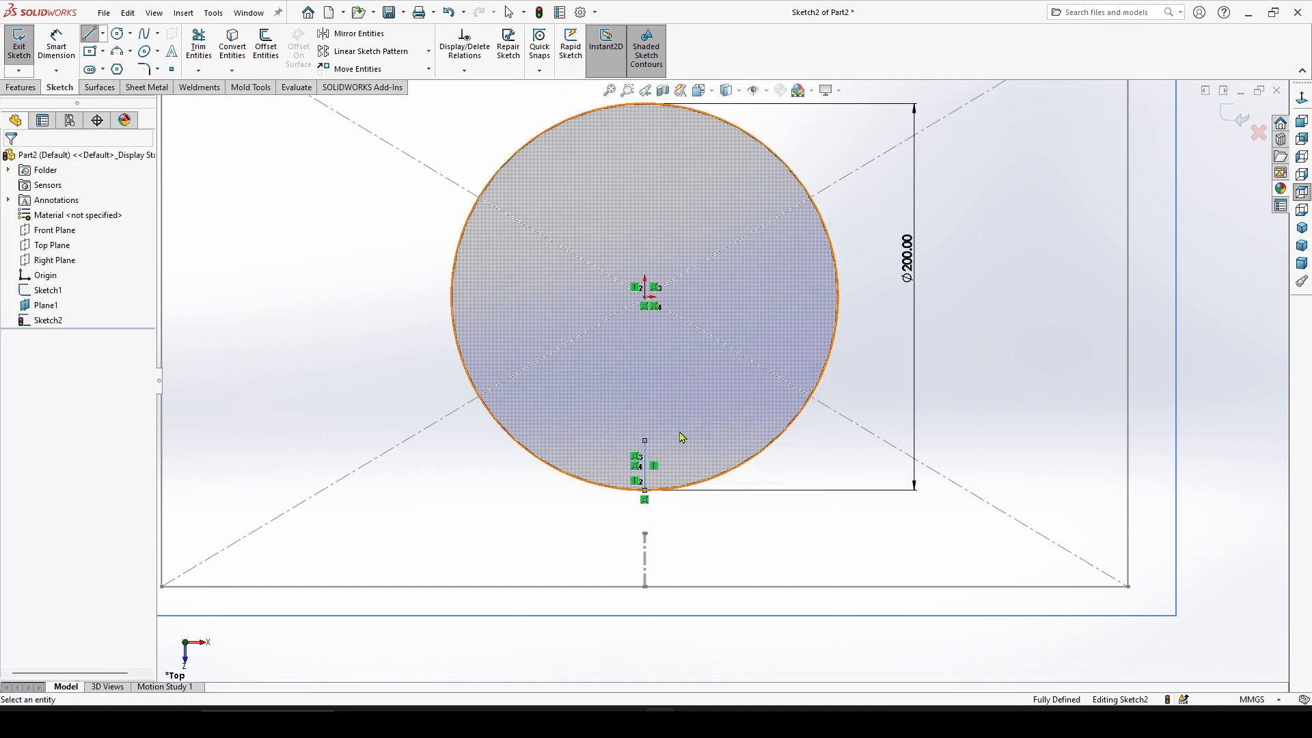
{"action": "scroll", "coordinate": [661, 456], "scroll_direction": "down", "scroll_amount": 5}
{"action": "scroll", "coordinate": [647, 503], "scroll_direction": "down", "scroll_amount": 2}
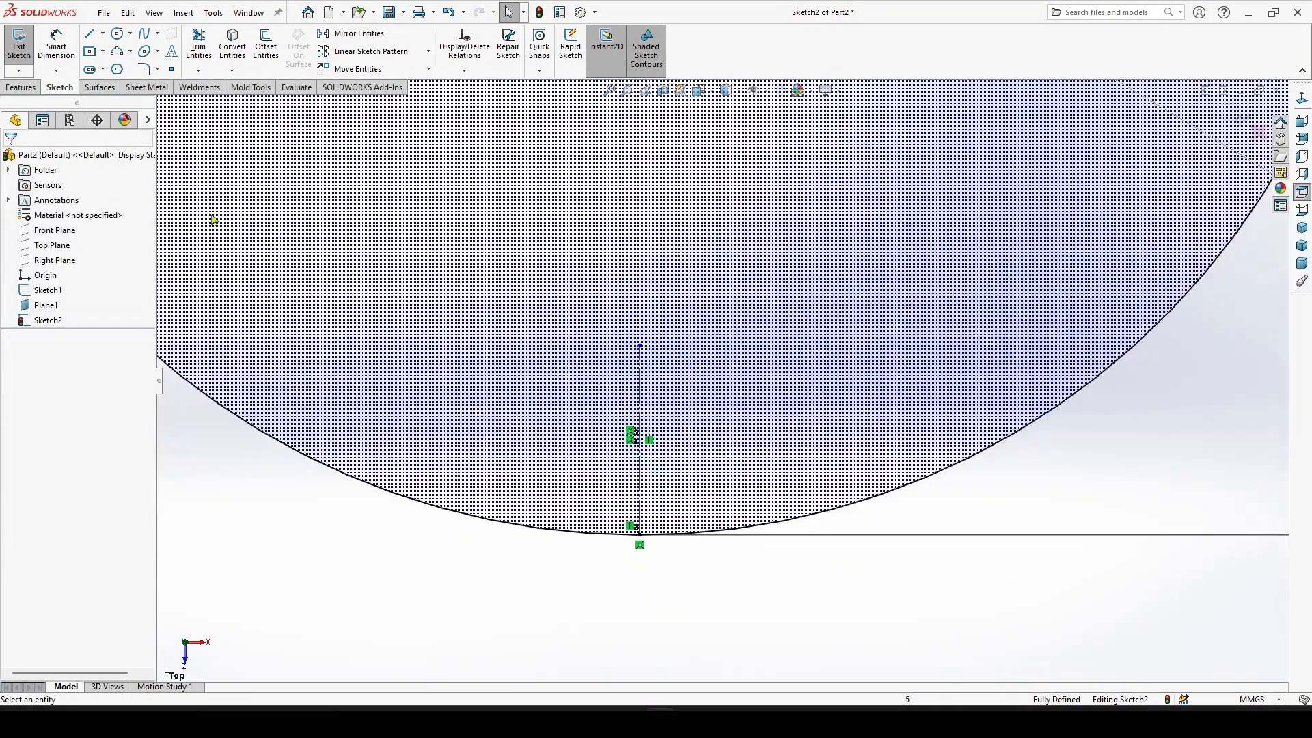
Offset the vertical construction line by 0.50 mm in both directions with dimensions added
{"action": "left_click", "coordinate": [266, 46]}
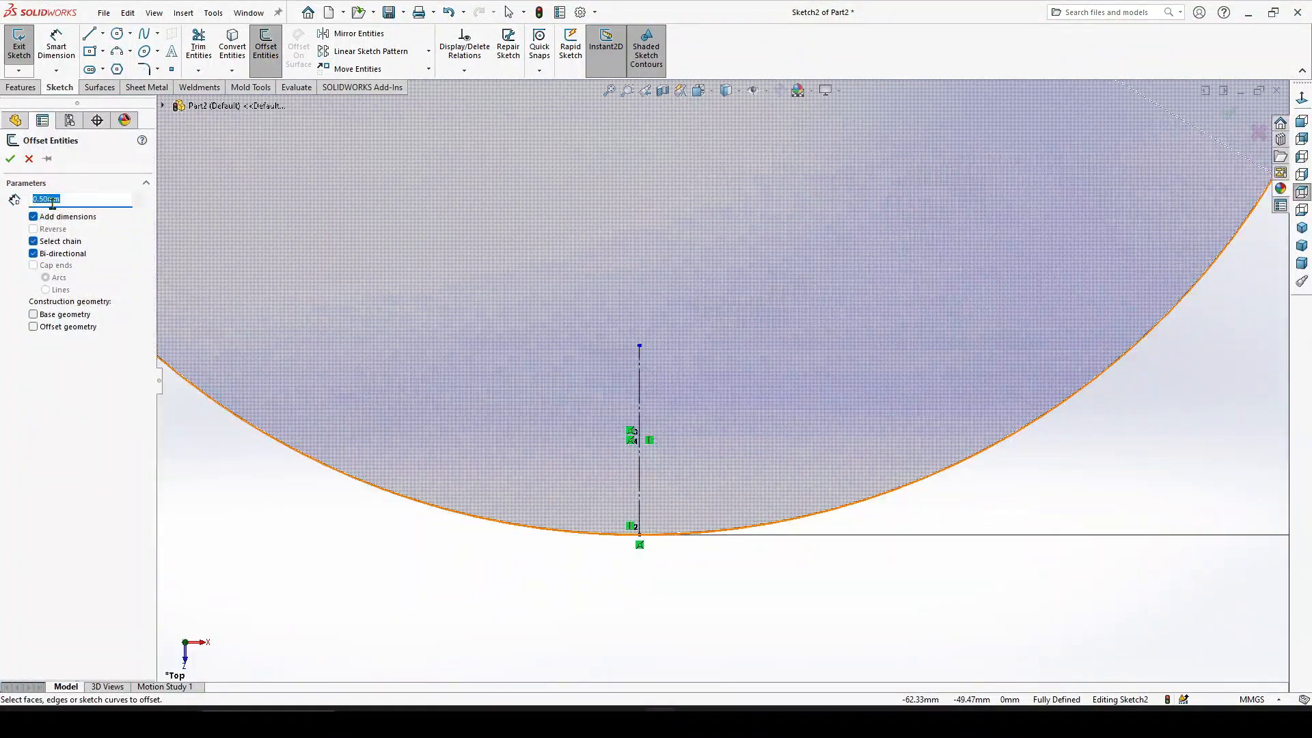
{"action": "left_click", "coordinate": [644, 476]}
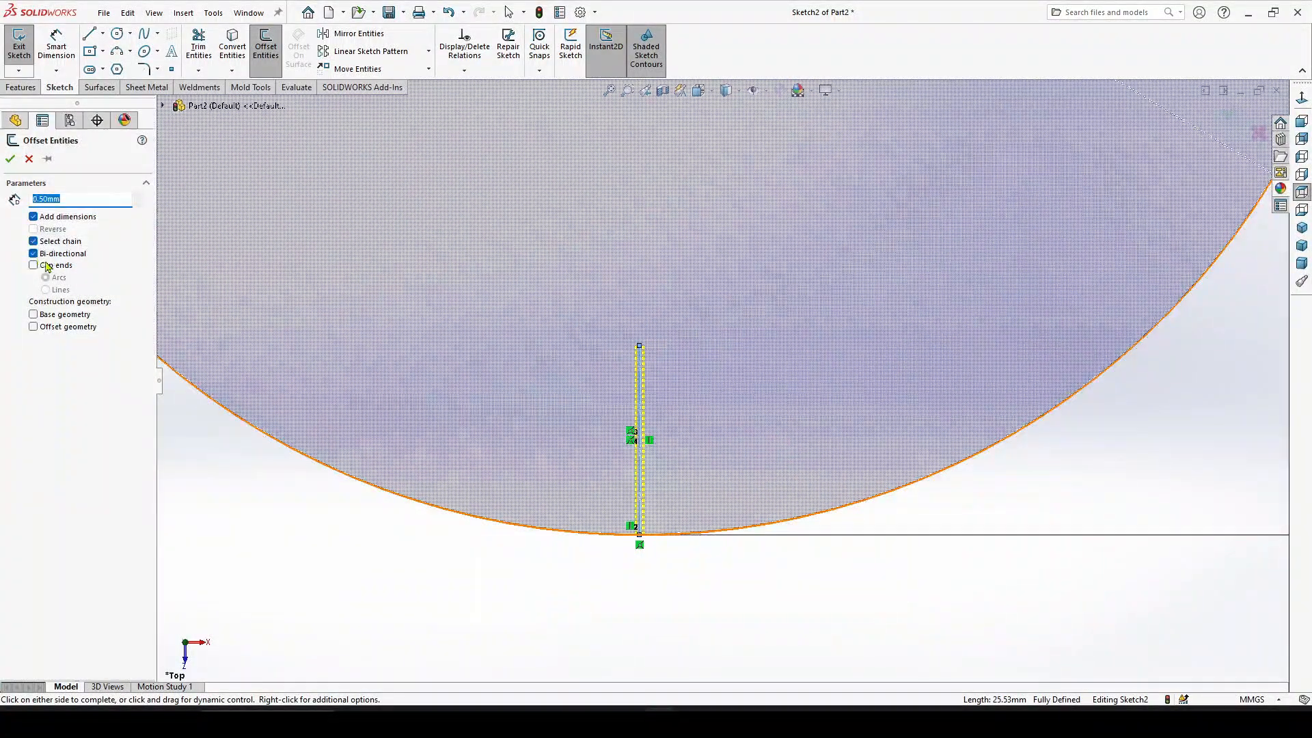
{"action": "scroll", "coordinate": [673, 489], "scroll_direction": "down", "scroll_amount": 3}
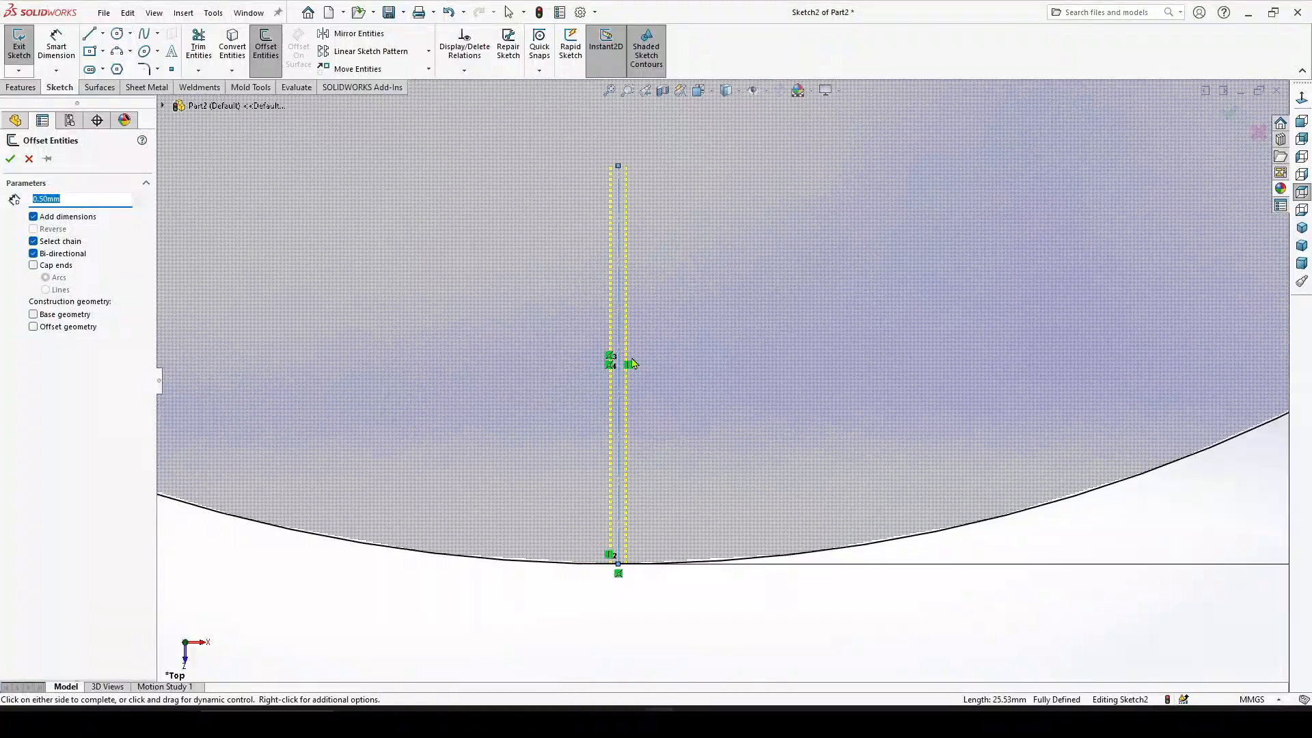
{"action": "left_click", "coordinate": [10, 159]}
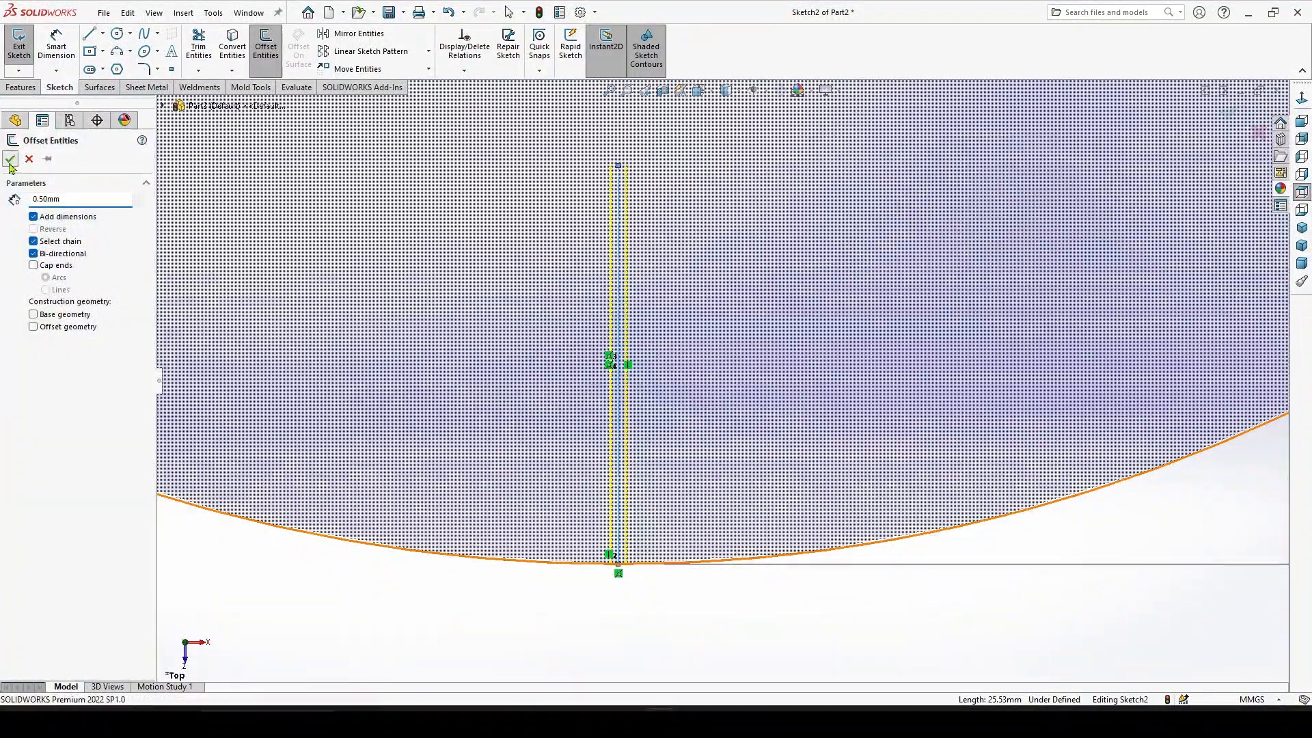
Convert the two offset lines beside the centre line to construction geometry
{"action": "scroll", "coordinate": [642, 256], "scroll_direction": "down", "scroll_amount": 2}
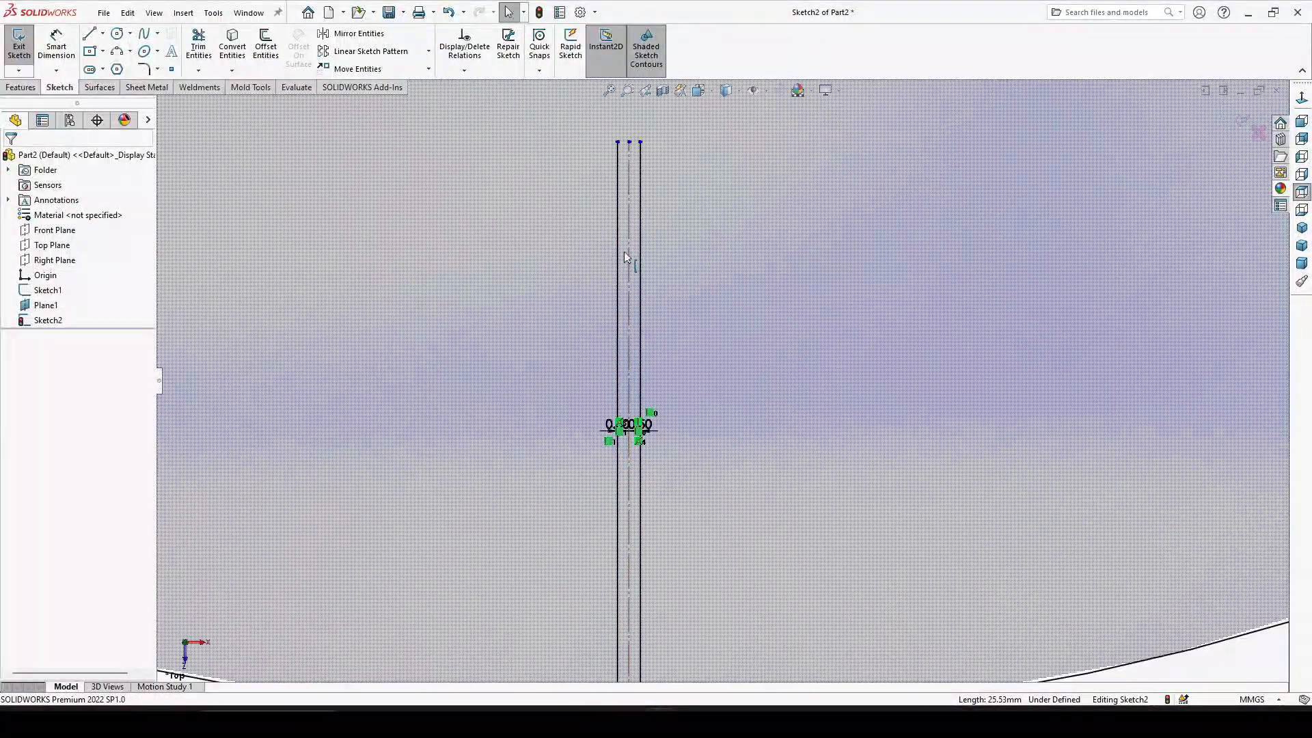
{"action": "left_click", "coordinate": [644, 264]}
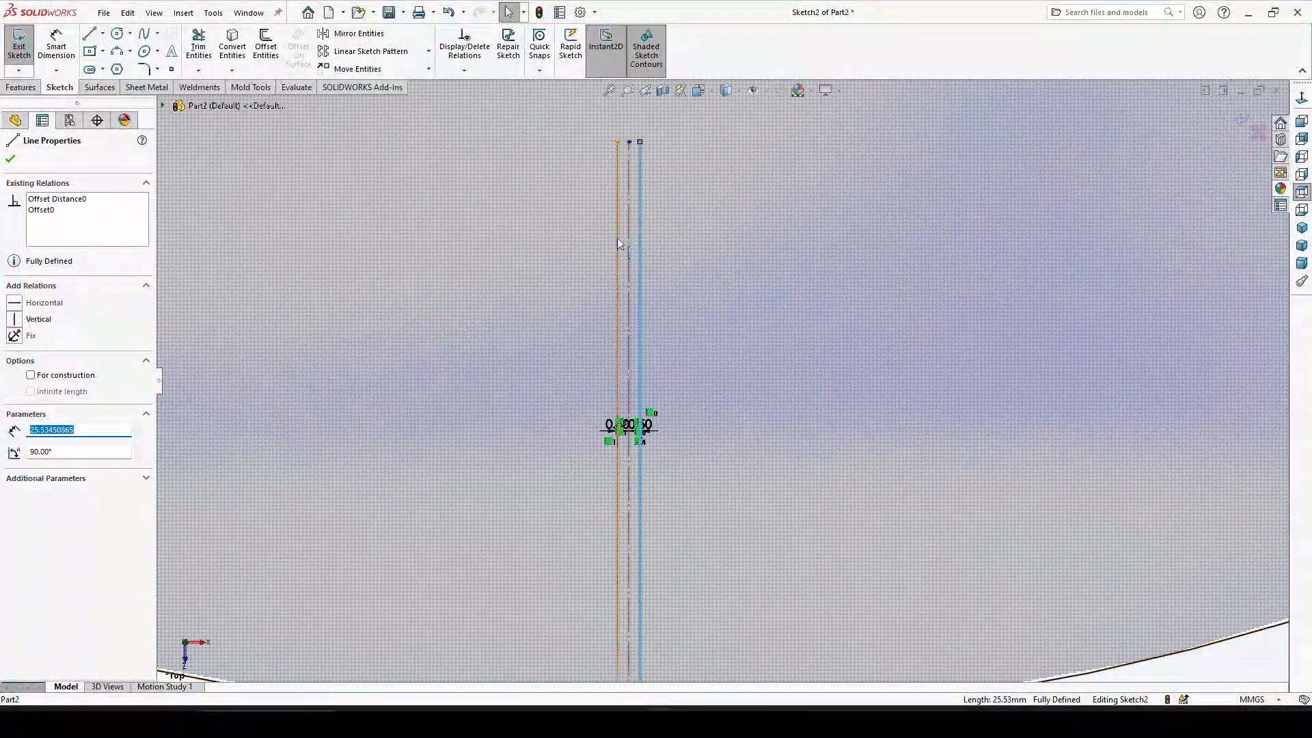
{"action": "left_click", "coordinate": [616, 240]}
{"action": "left_click", "coordinate": [616, 243], "text": "ctrl"}
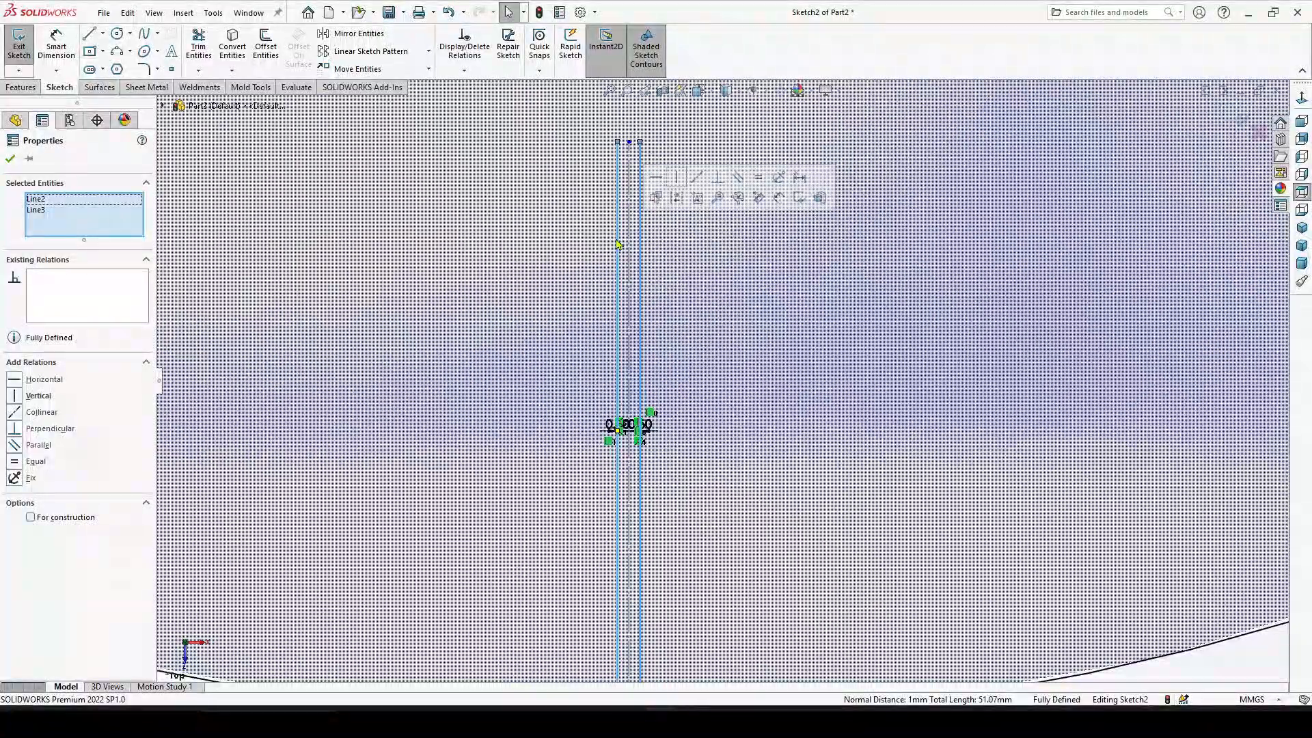
{"action": "left_click", "coordinate": [677, 202]}
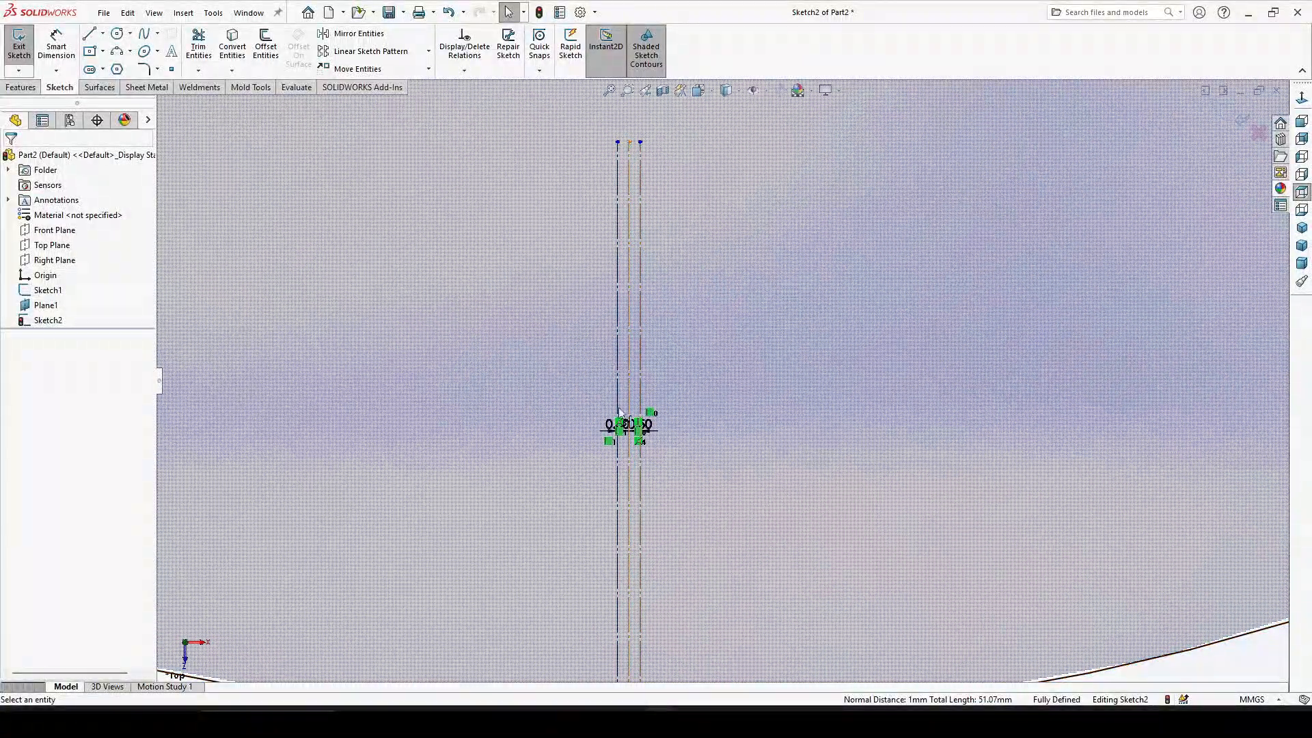
Trim the circle's arc segments between the two offset lines with Power trim to open a gap
{"action": "scroll", "coordinate": [704, 382], "scroll_direction": "up", "scroll_amount": 5}
{"action": "scroll", "coordinate": [702, 545], "scroll_direction": "down", "scroll_amount": 5}
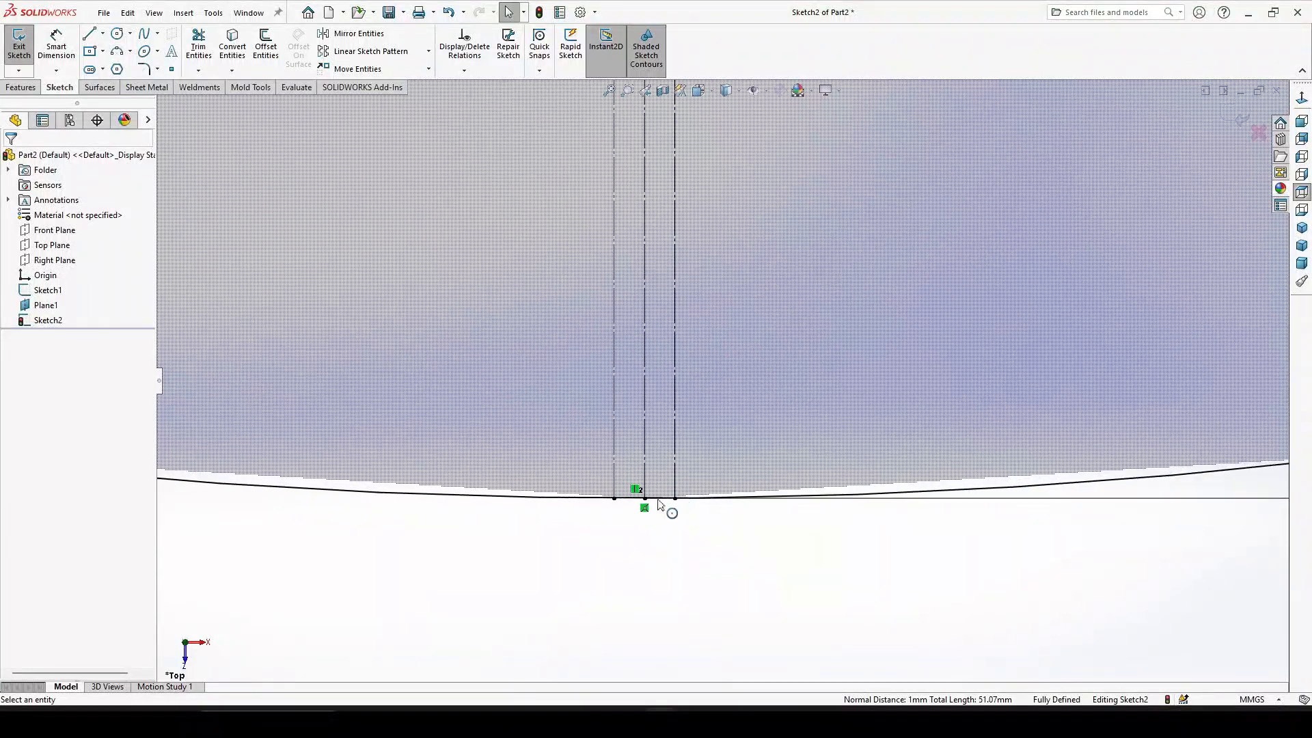
{"action": "left_click", "coordinate": [199, 42]}
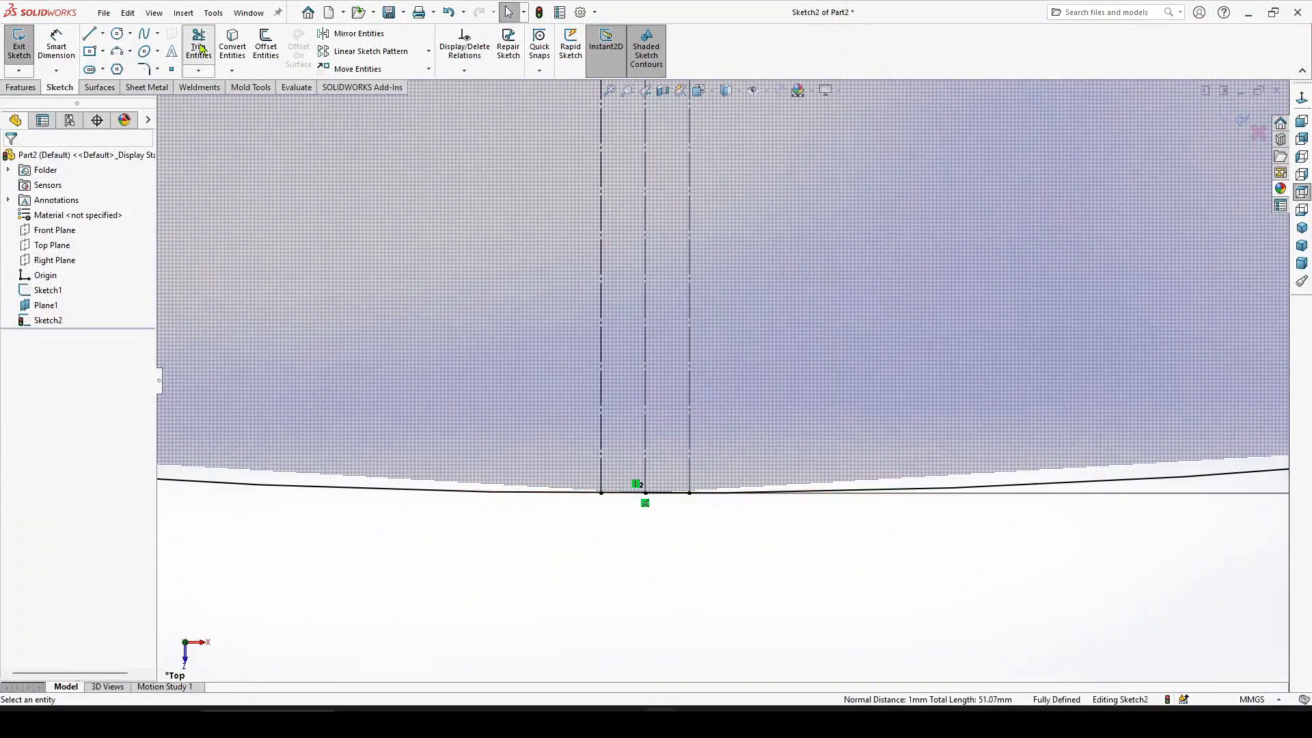
{"action": "scroll", "coordinate": [654, 495], "scroll_direction": "down", "scroll_amount": 3}
{"action": "scroll", "coordinate": [720, 472], "scroll_direction": "down", "scroll_amount": 6}
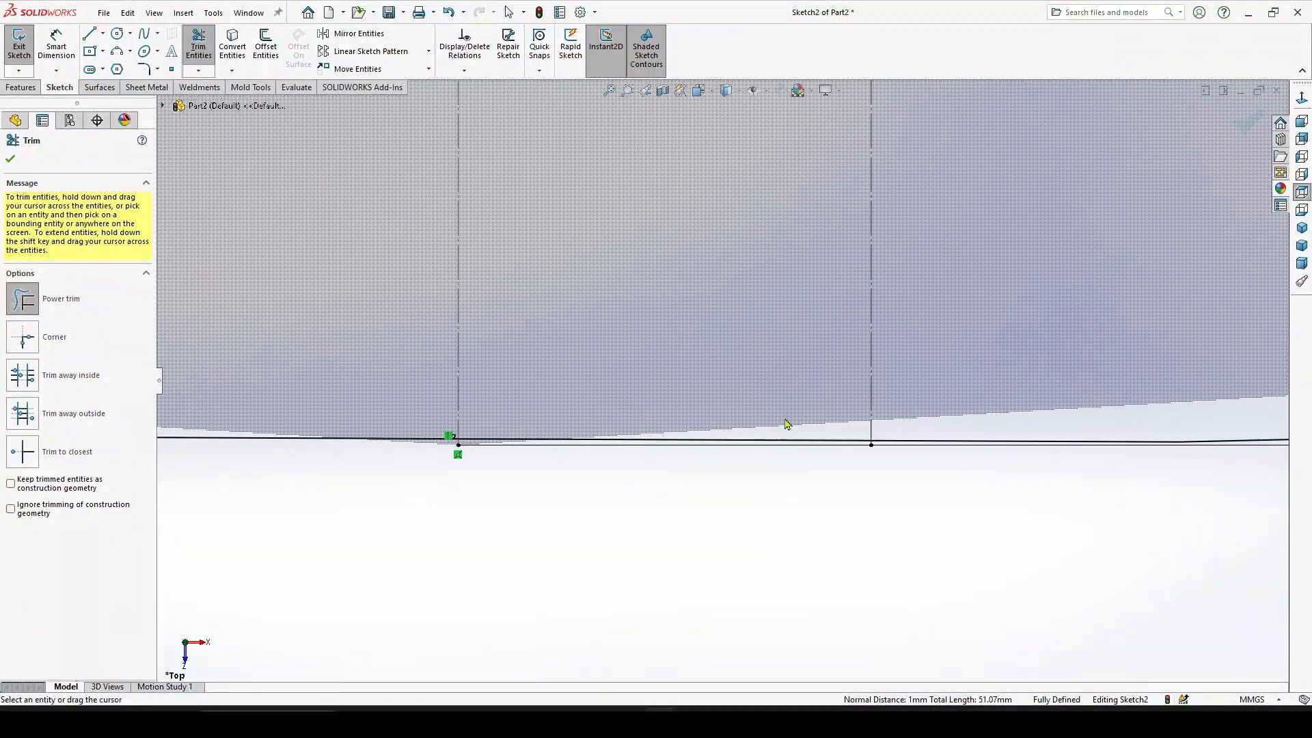
{"action": "mouse_move", "coordinate": [837, 417]}
{"action": "left_mouse_down"}
{"action": "mouse_move", "coordinate": [818, 449]}
{"action": "mouse_move", "coordinate": [853, 460]}
{"action": "mouse_move", "coordinate": [853, 431]}
{"action": "mouse_move", "coordinate": [853, 486]}
{"action": "left_mouse_up"}
{"action": "scroll", "coordinate": [858, 475], "scroll_direction": "up", "scroll_amount": 4}
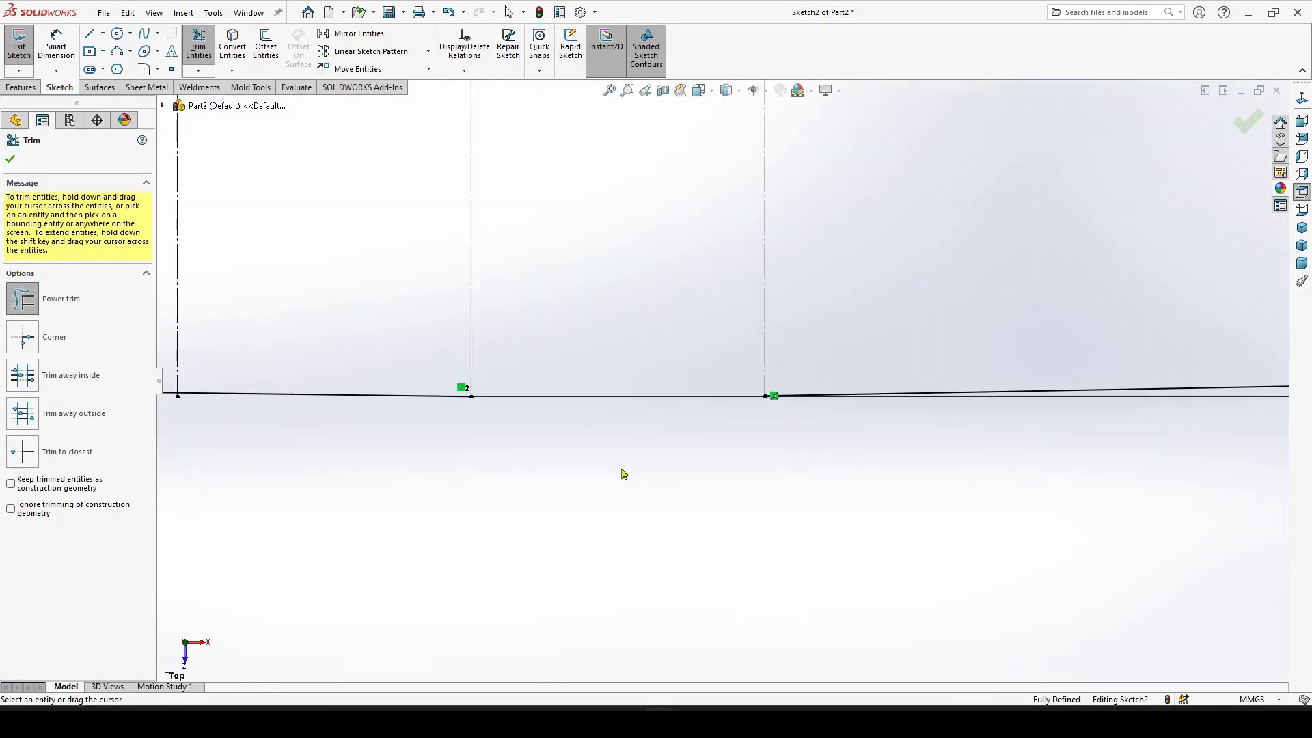
{"action": "left_click_drag", "start_coordinate": [390, 372], "coordinate": [402, 429]}
{"action": "scroll", "coordinate": [531, 454], "scroll_direction": "up", "scroll_amount": 8}
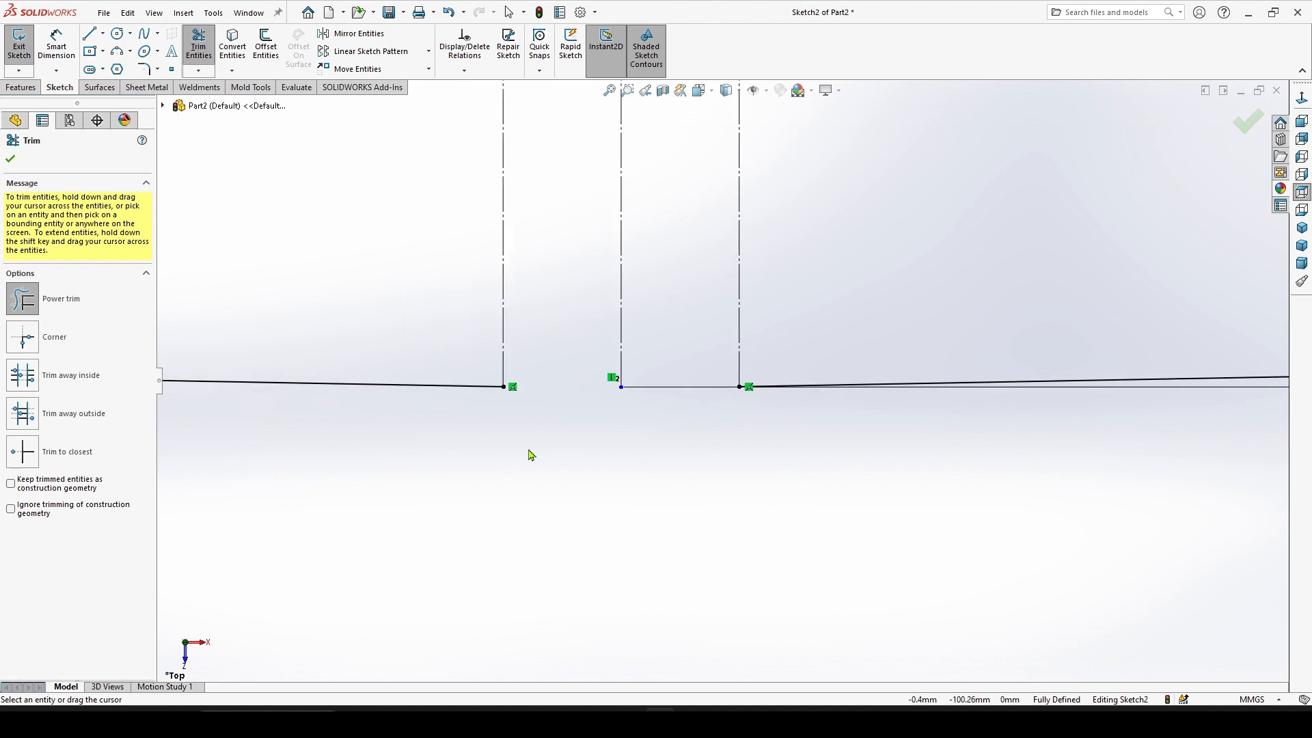
{"action": "scroll", "coordinate": [749, 447], "scroll_direction": "up", "scroll_amount": 6}
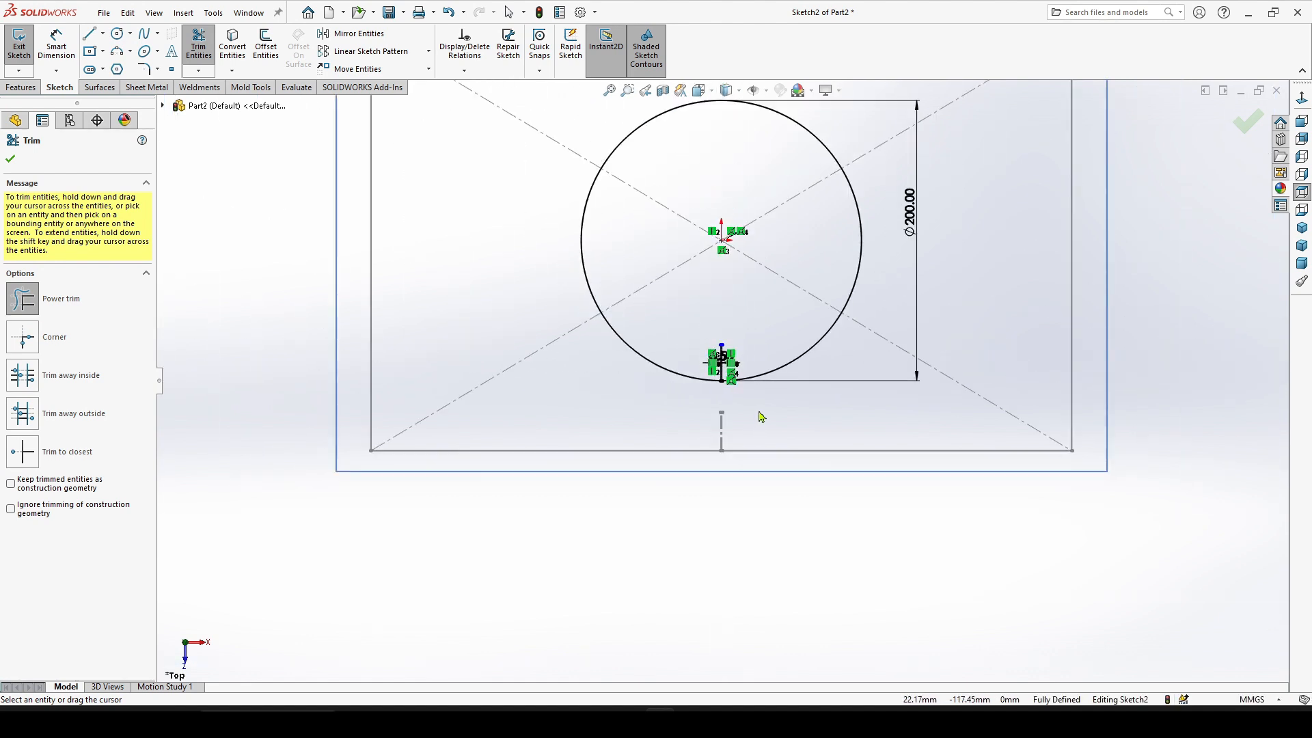
{"action": "left_click", "coordinate": [10, 158]}
Exit the circle sketch and display both profiles in the trimetric view
{"action": "scroll", "coordinate": [770, 542], "scroll_direction": "down", "scroll_amount": 1}
{"action": "scroll", "coordinate": [770, 543], "scroll_direction": "up", "scroll_amount": 2}
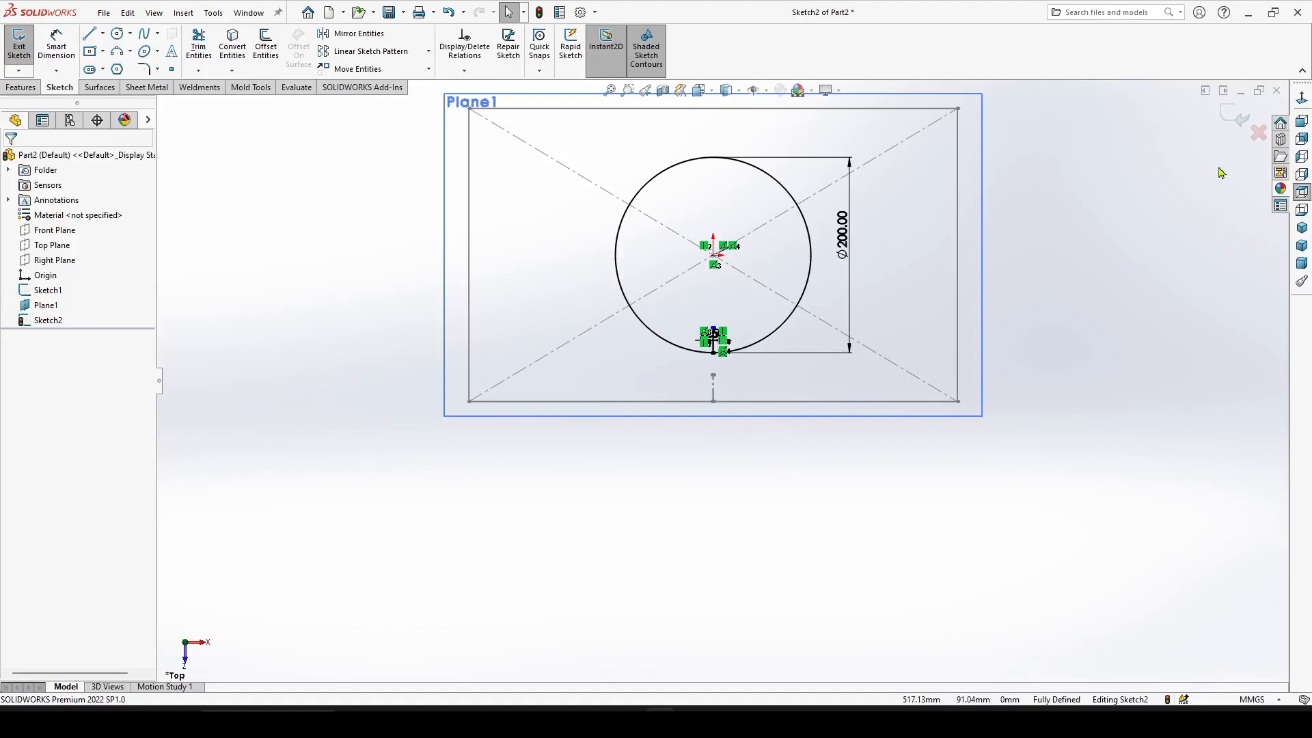
{"action": "left_click", "coordinate": [1230, 123]}
{"action": "left_click", "coordinate": [328, 236]}
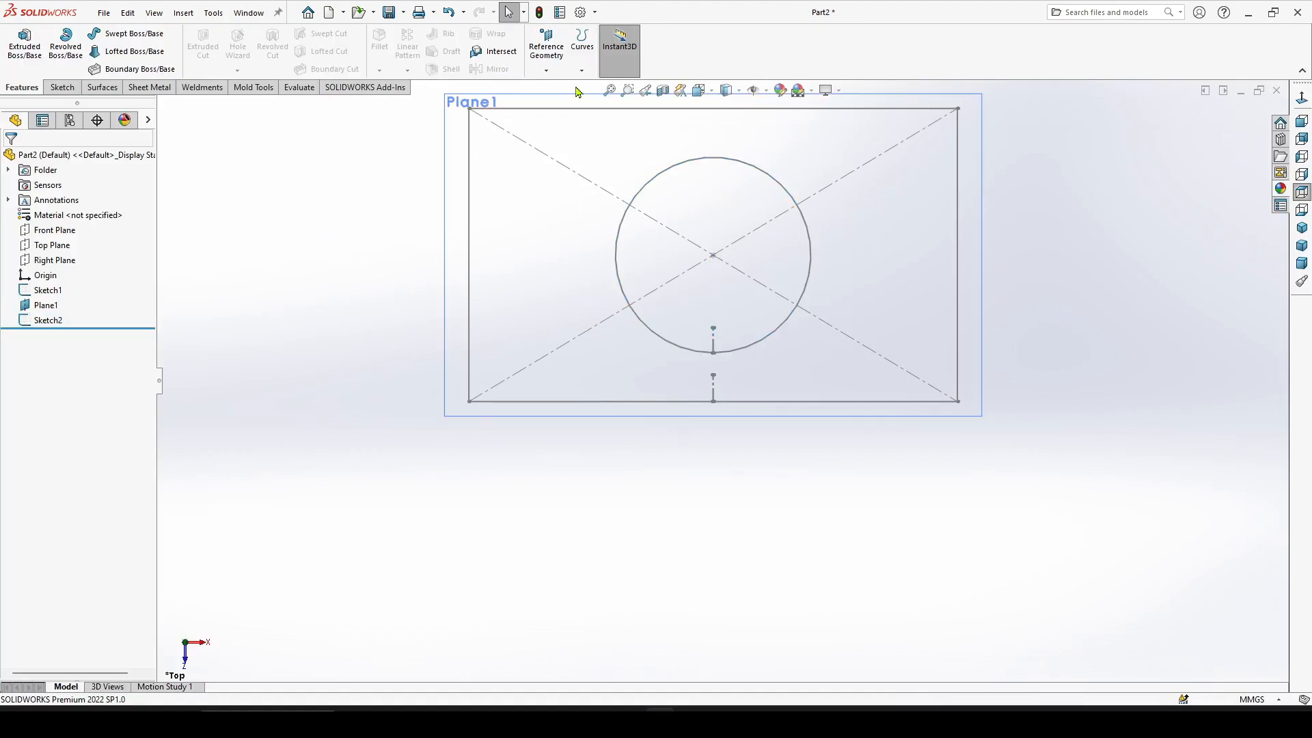
{"action": "left_click", "coordinate": [546, 72]}
{"action": "left_click", "coordinate": [547, 72]}
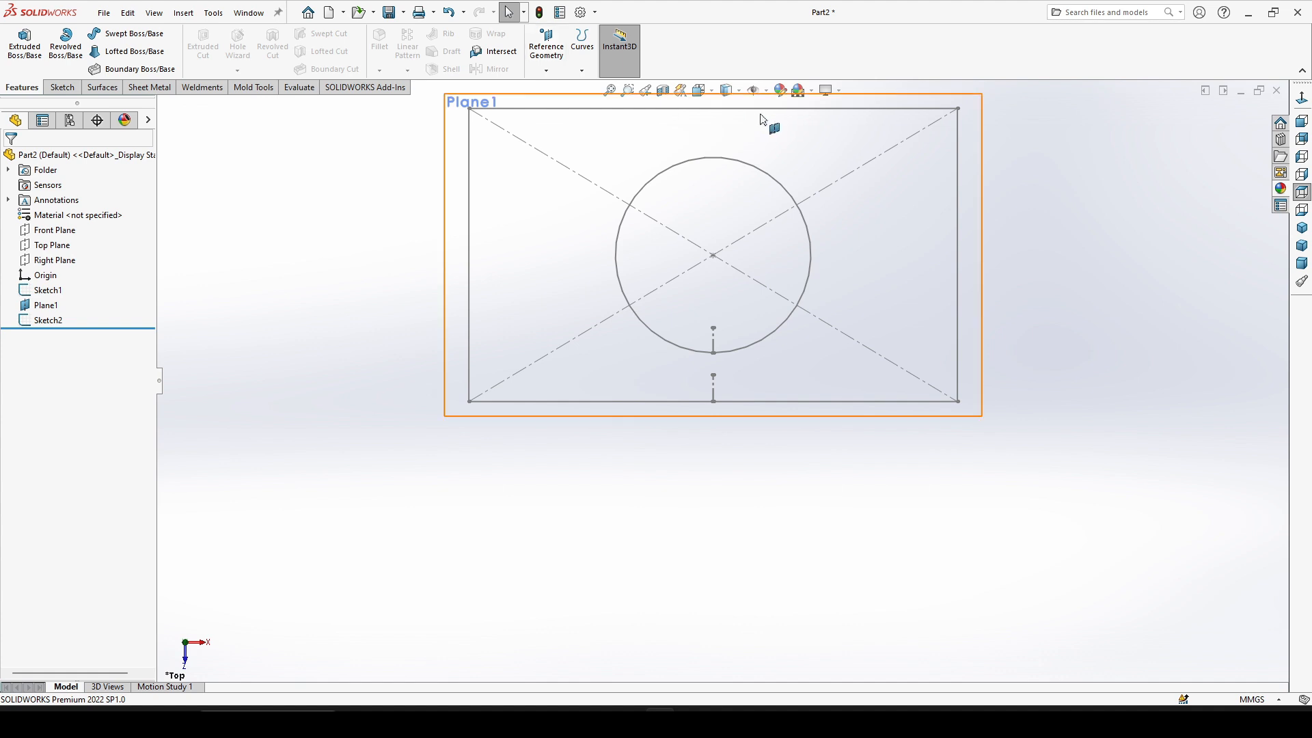
{"action": "scroll", "coordinate": [776, 355], "scroll_direction": "up", "scroll_amount": 3}
{"action": "scroll", "coordinate": [755, 202], "scroll_direction": "down", "scroll_amount": 4}
{"action": "scroll", "coordinate": [734, 434], "scroll_direction": "up", "scroll_amount": 3}
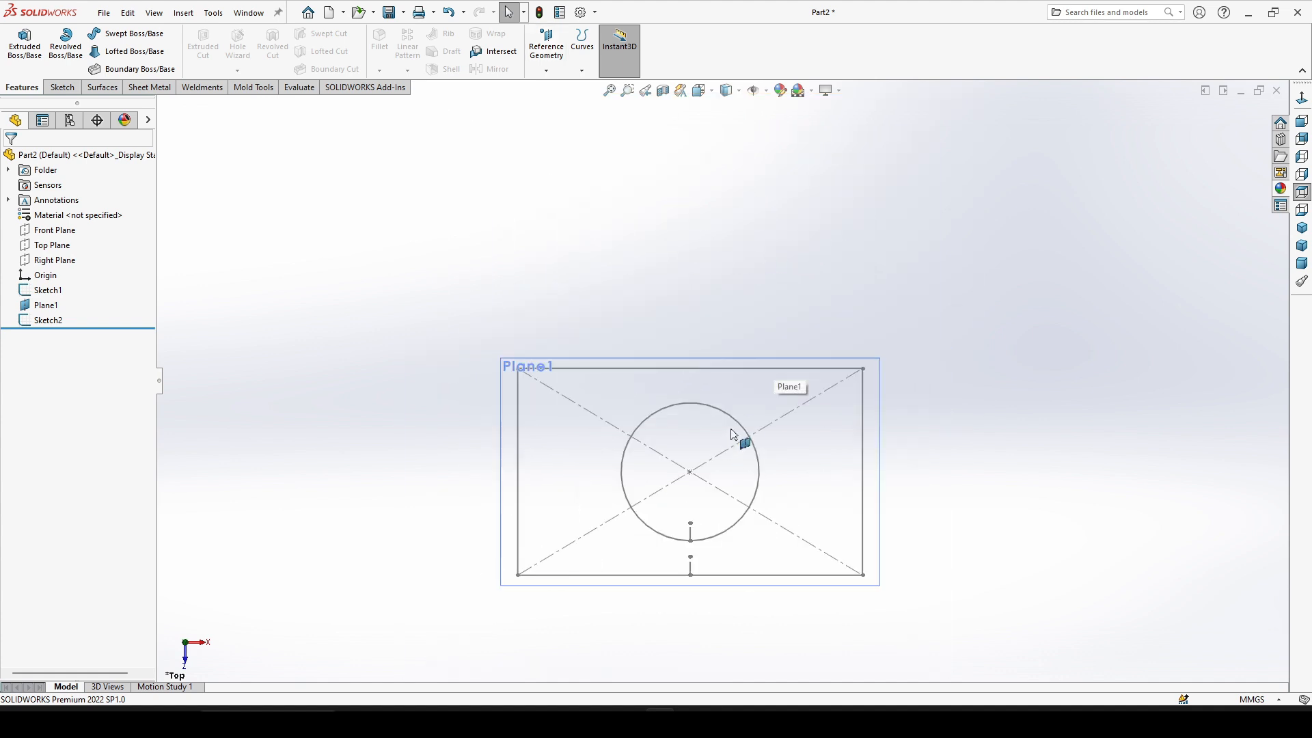
{"action": "right_click_drag", "start_coordinate": [737, 226], "coordinate": [770, 186]}
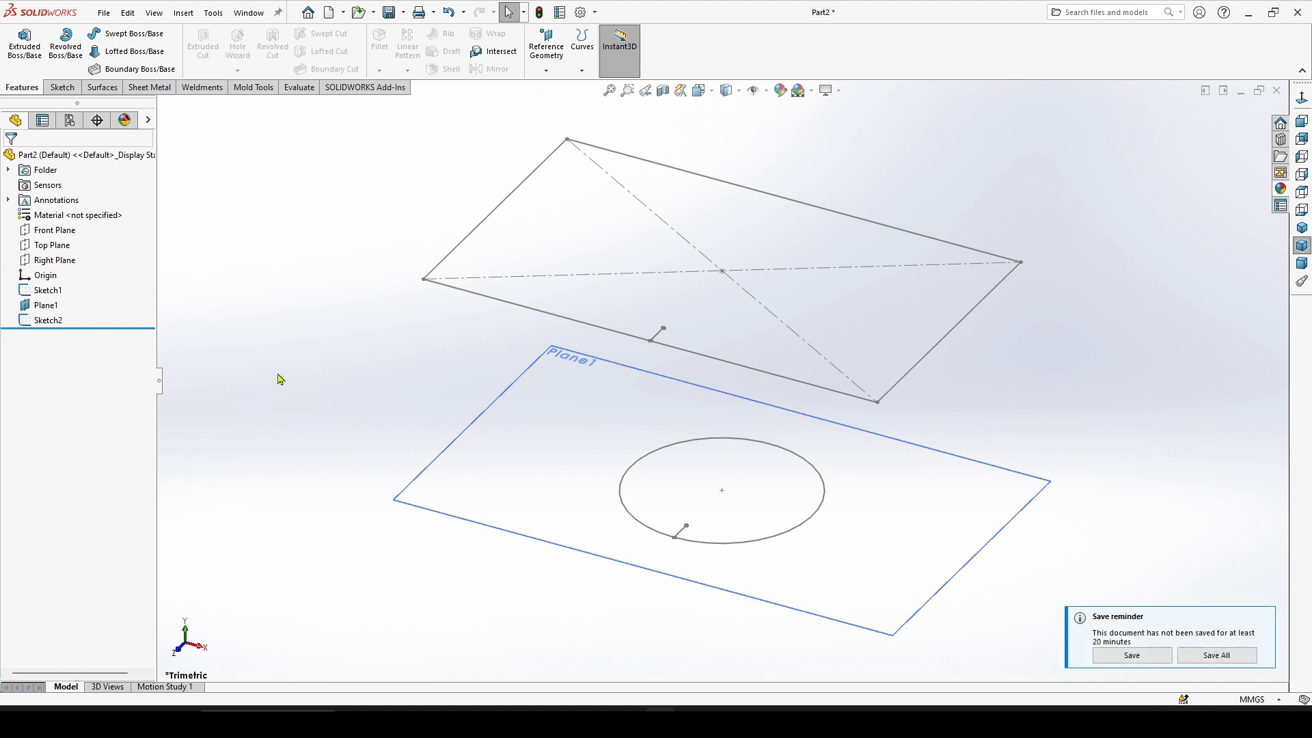
Hide the reference plane that carries the circle sketch
{"action": "left_click", "coordinate": [47, 308]}
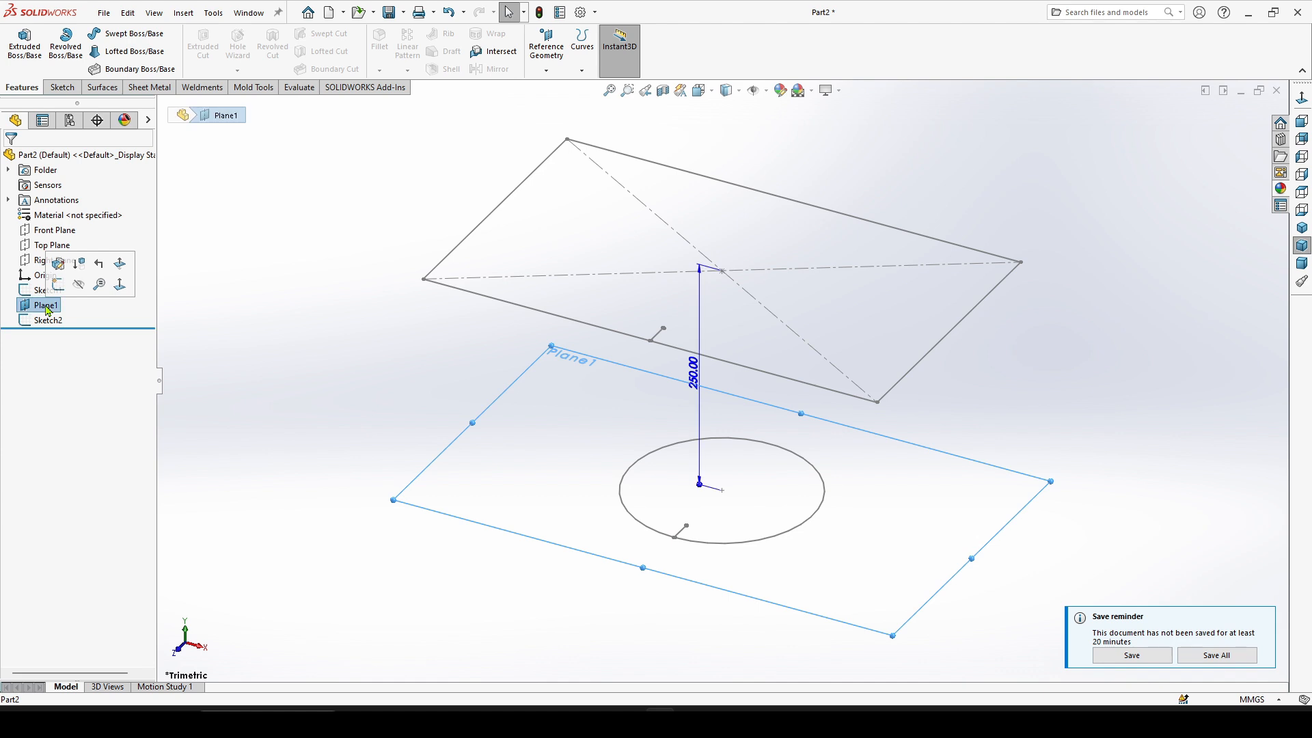
{"action": "left_click", "coordinate": [80, 285]}
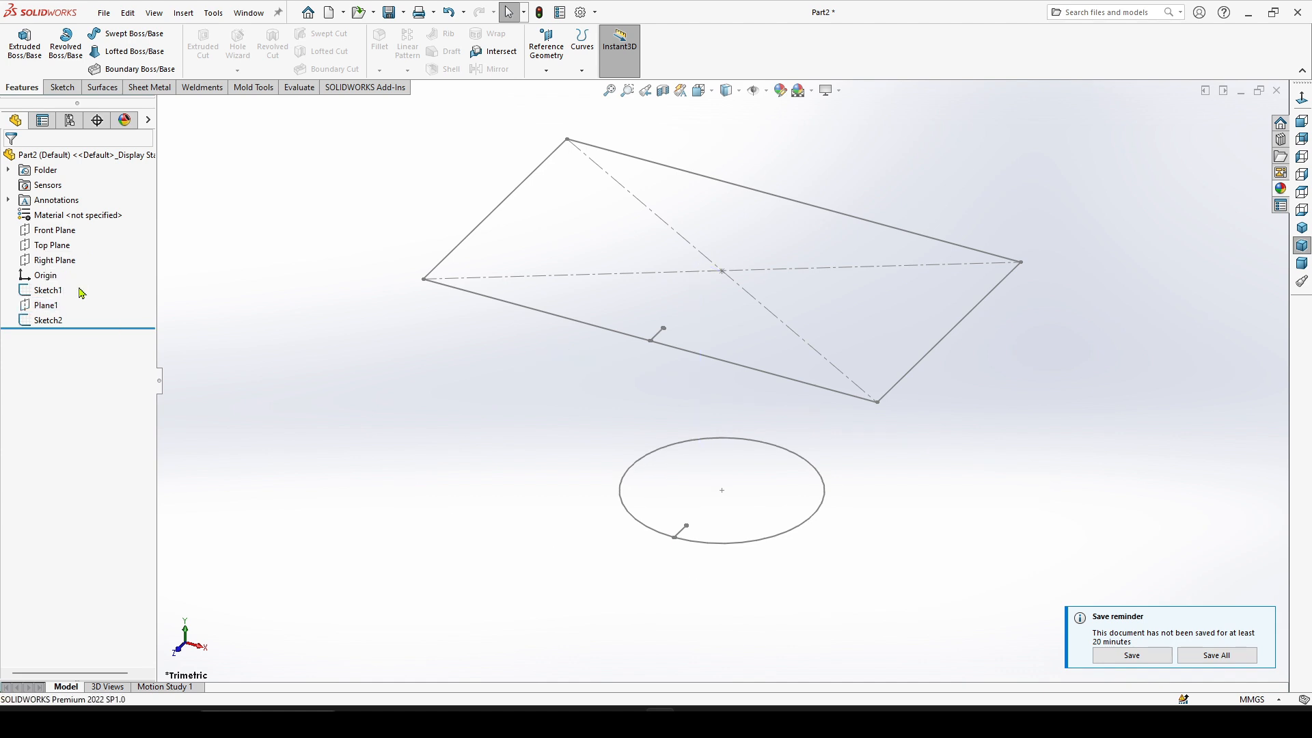
{"action": "scroll", "coordinate": [858, 484], "scroll_direction": "down", "scroll_amount": 2}
{"action": "scroll", "coordinate": [786, 536], "scroll_direction": "up", "scroll_amount": 3}
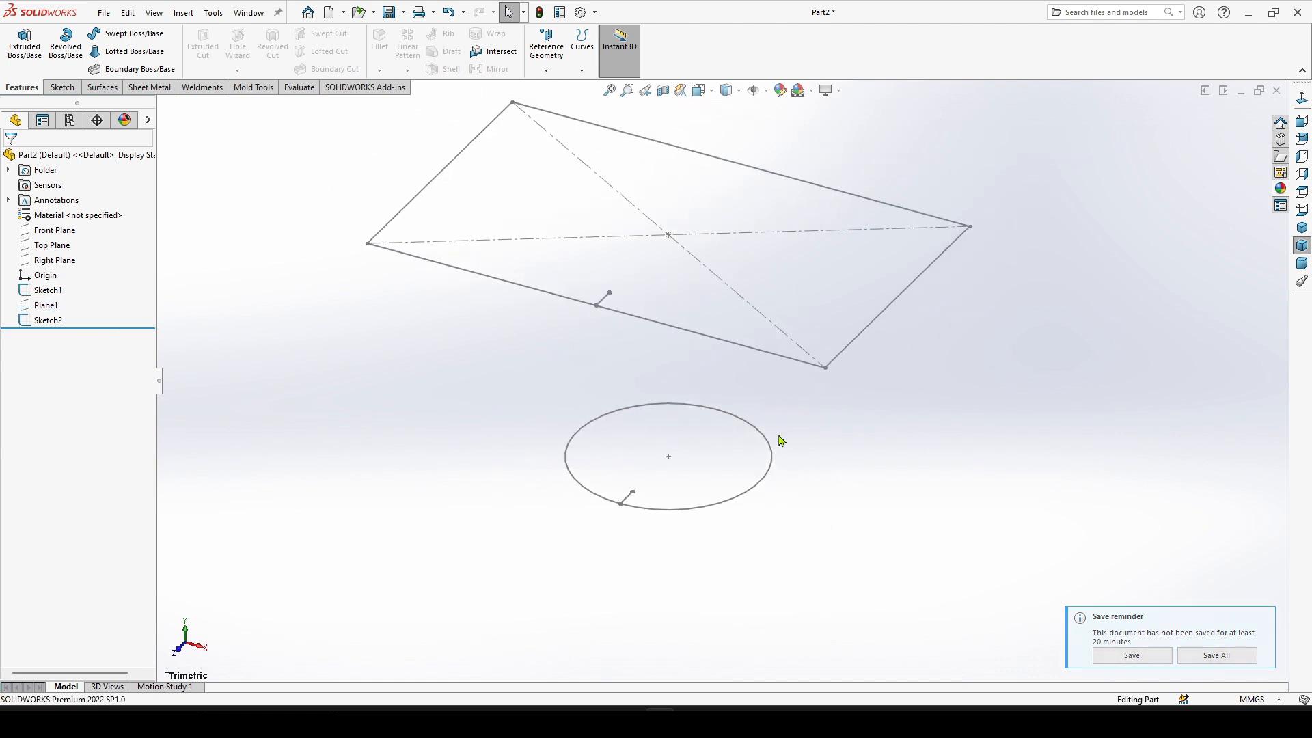
{"action": "scroll", "coordinate": [611, 274], "scroll_direction": "down", "scroll_amount": 1}
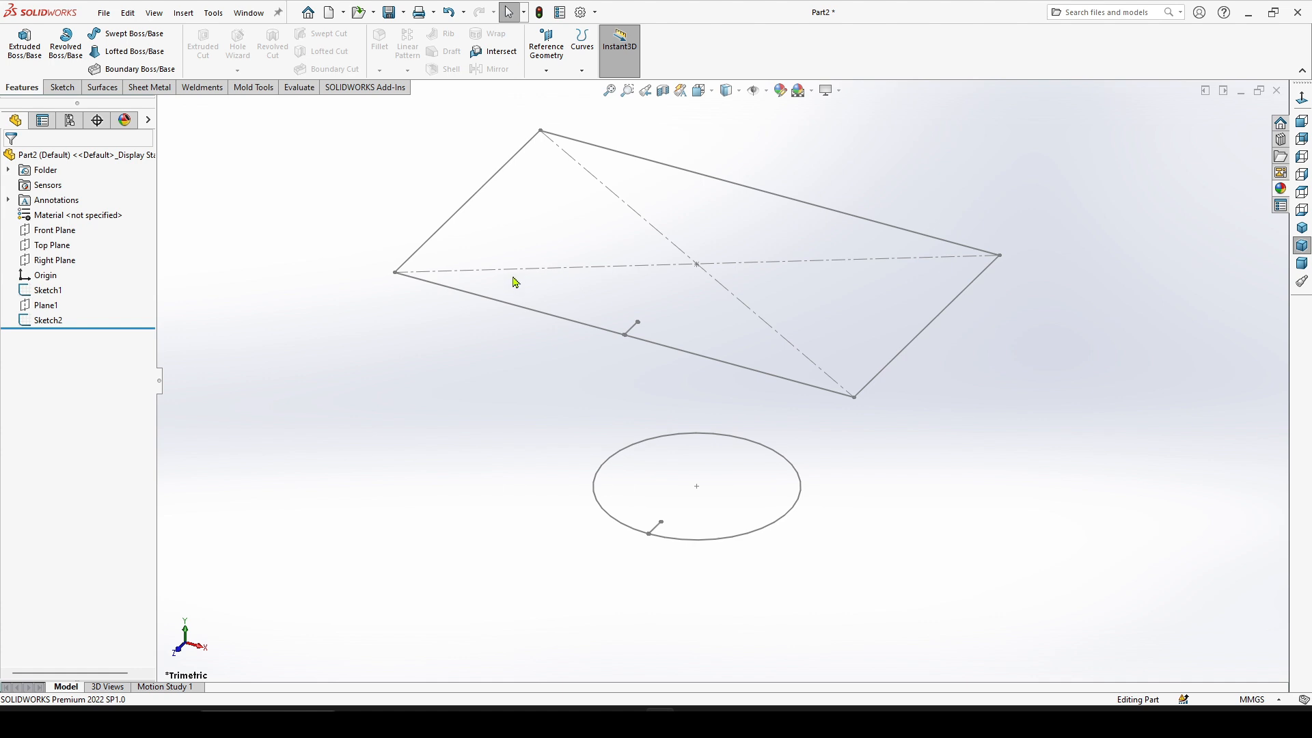
Start a sheet metal Lofted-Bend and select the gapped rectangle and gapped circle as its profiles, picking each on the same side of its gap
{"action": "left_click", "coordinate": [162, 91]}
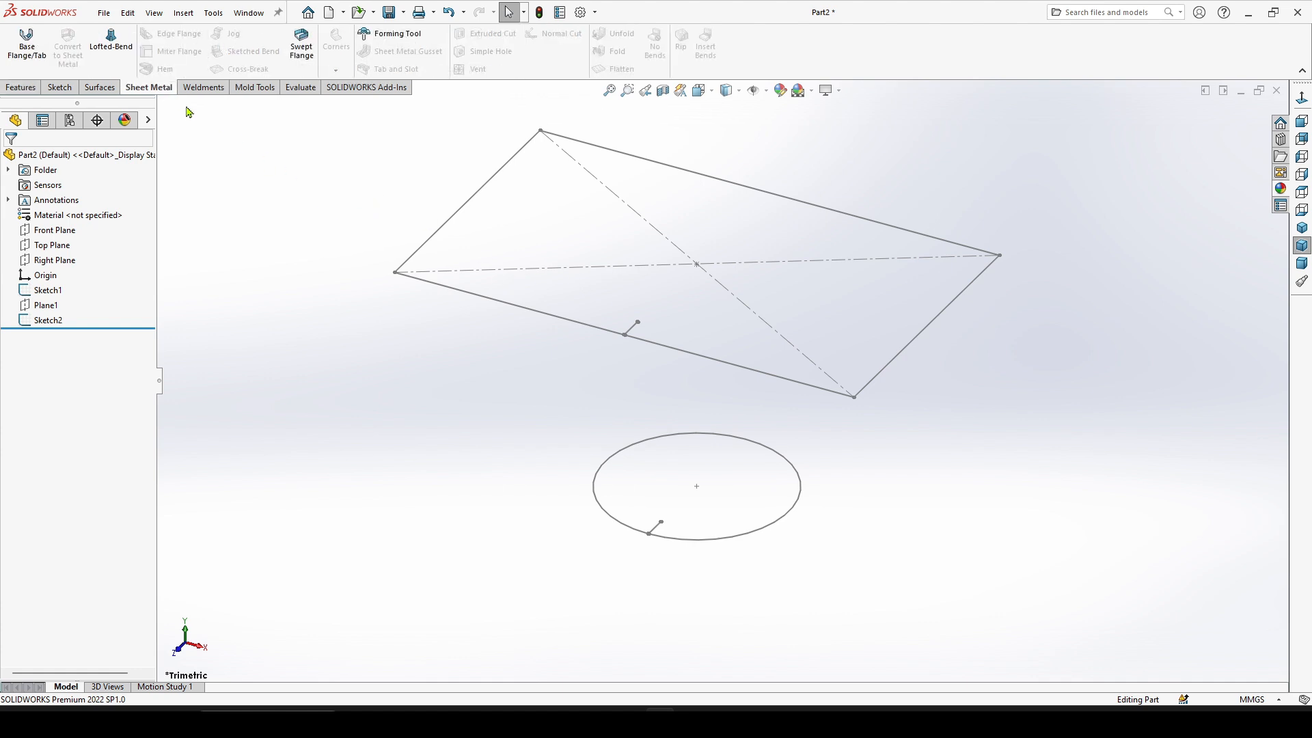
{"action": "left_click", "coordinate": [116, 46]}
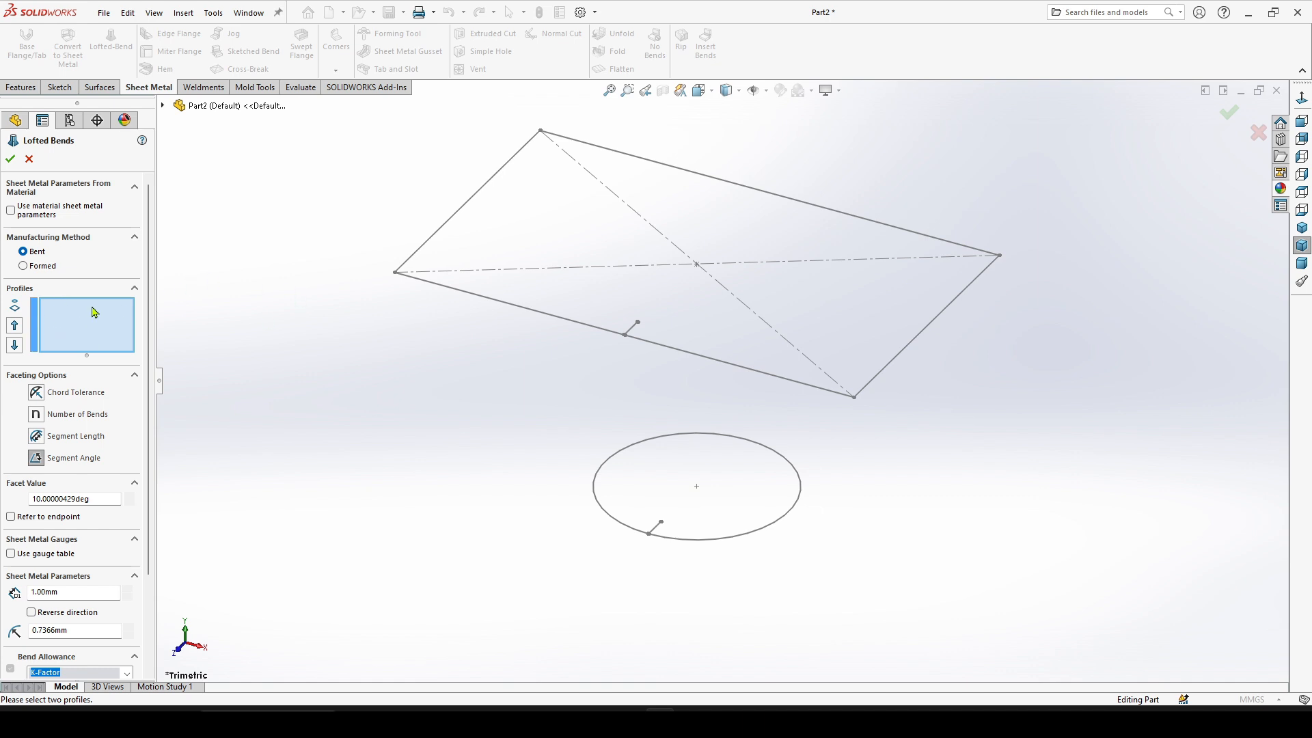
{"action": "left_click", "coordinate": [495, 305]}
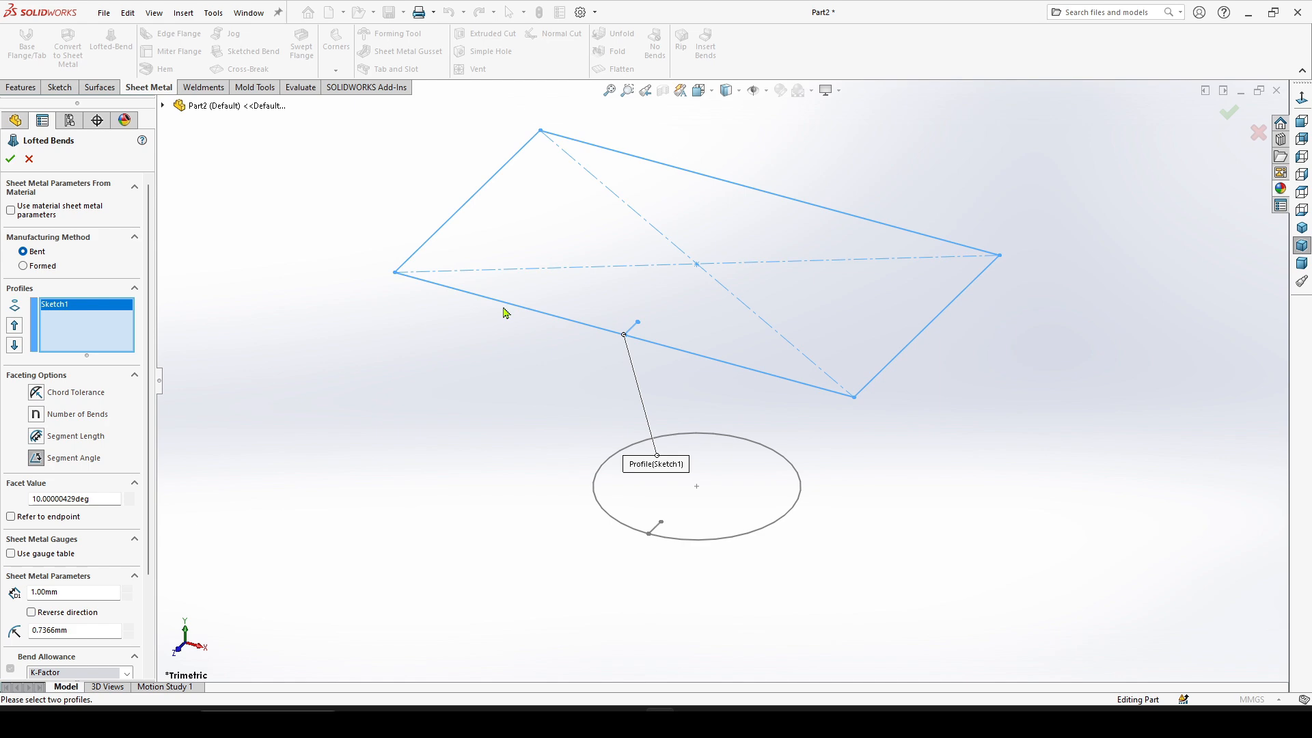
{"action": "left_click", "coordinate": [620, 528]}
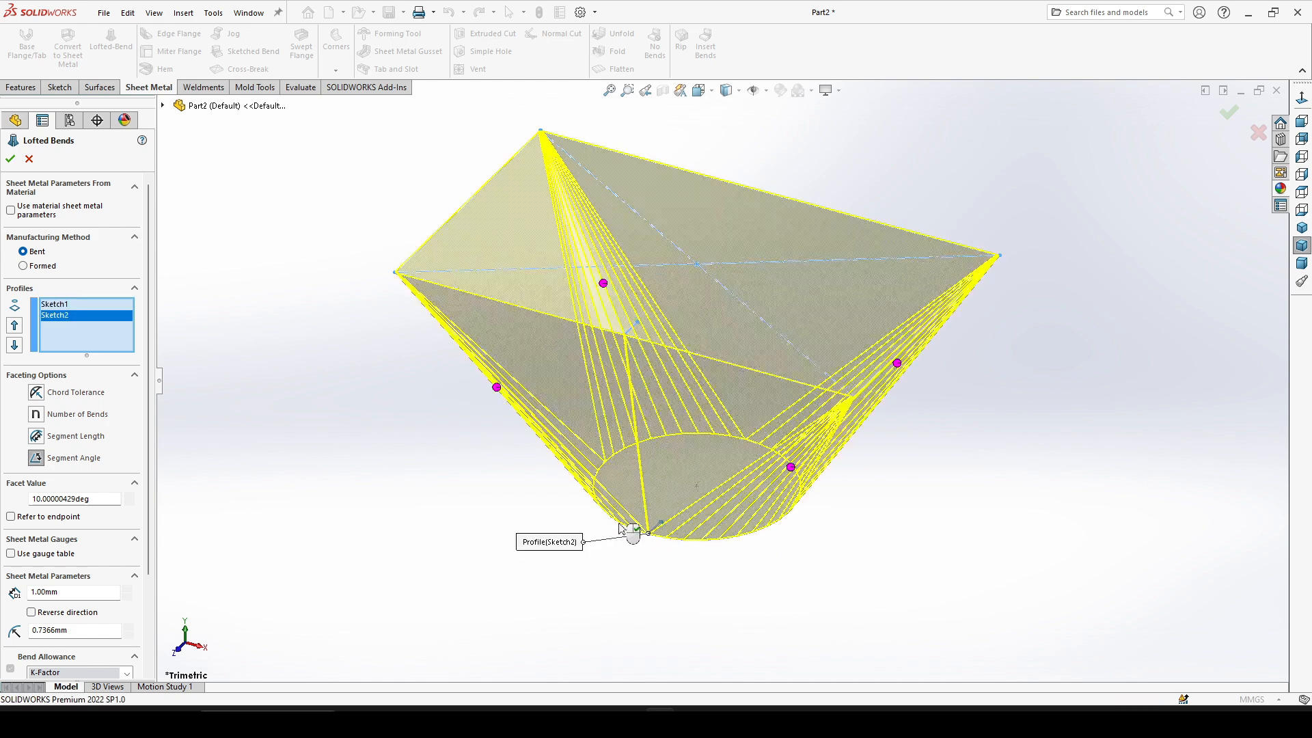
{"action": "middle_click_drag", "start_coordinate": [522, 497], "coordinate": [422, 569]}
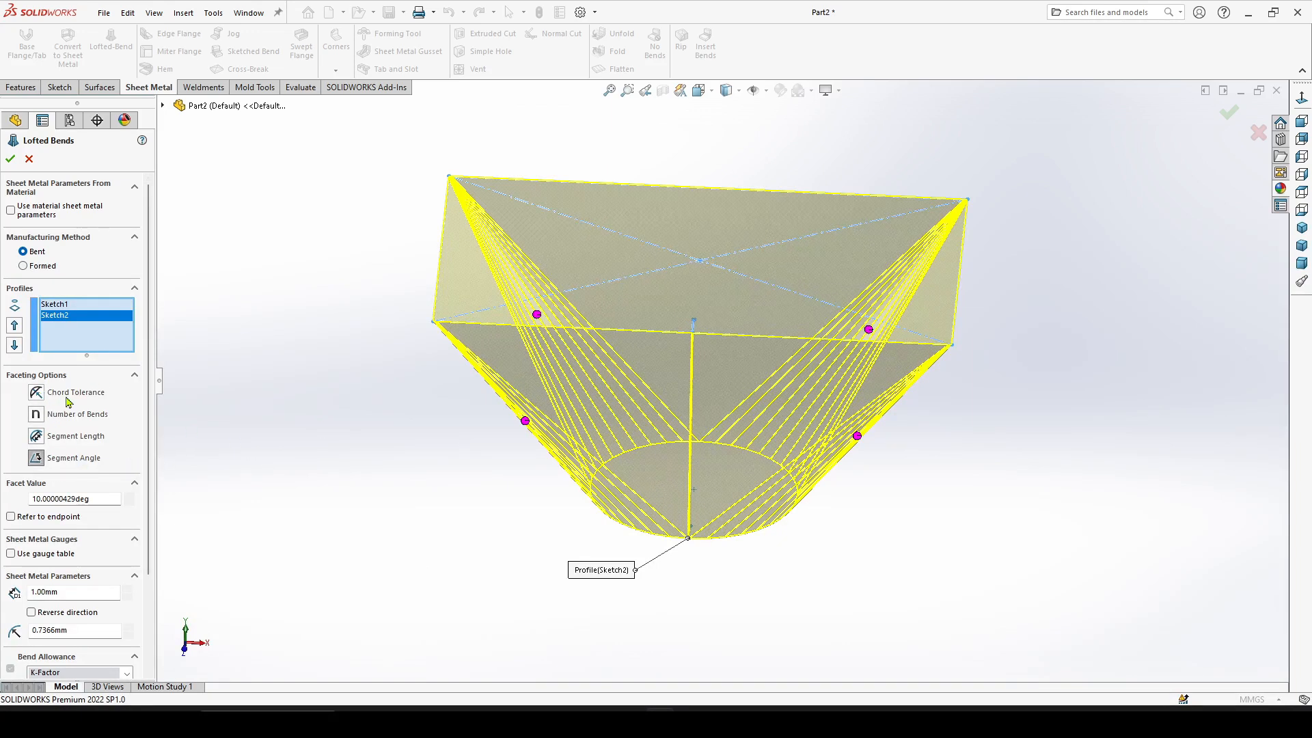
Switch the lofted bend's faceting option to Chord Tolerance and inspect the preview at a corner of the rectangle
{"action": "left_click", "coordinate": [39, 395]}
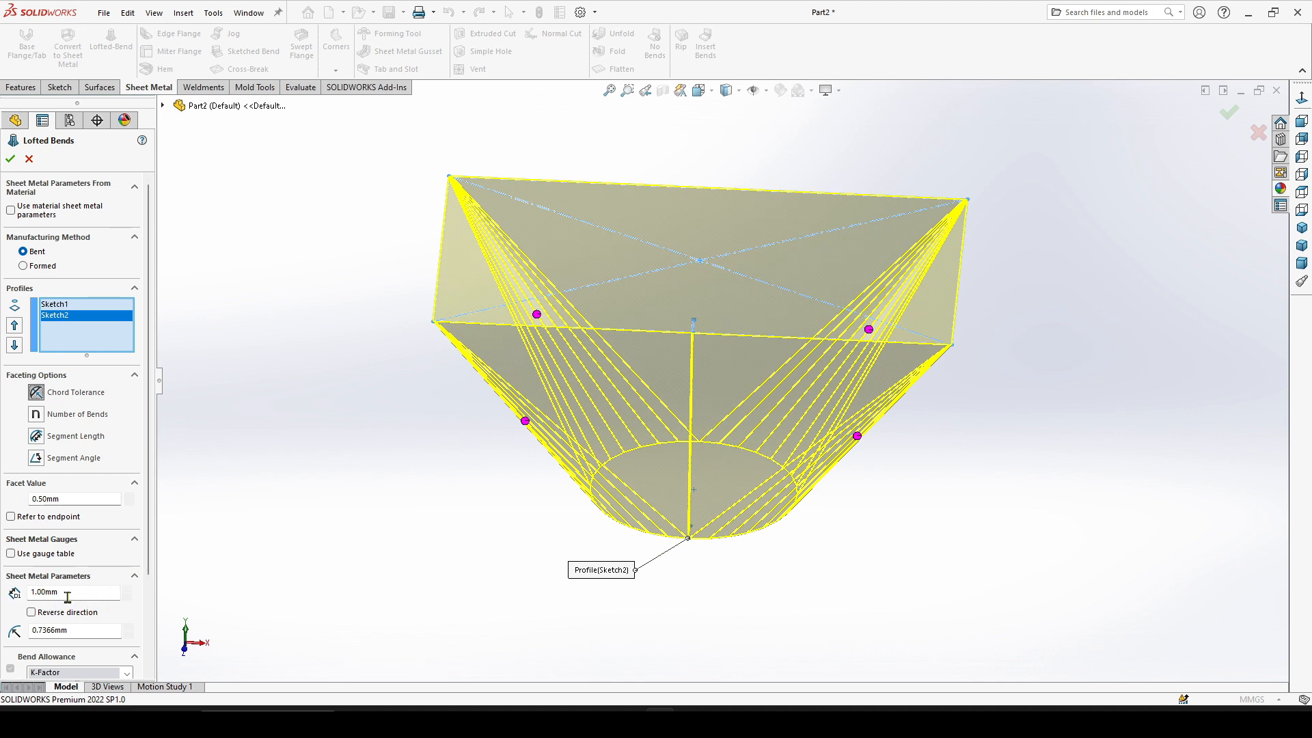
{"action": "scroll", "coordinate": [498, 199], "scroll_direction": "down", "scroll_amount": 4}
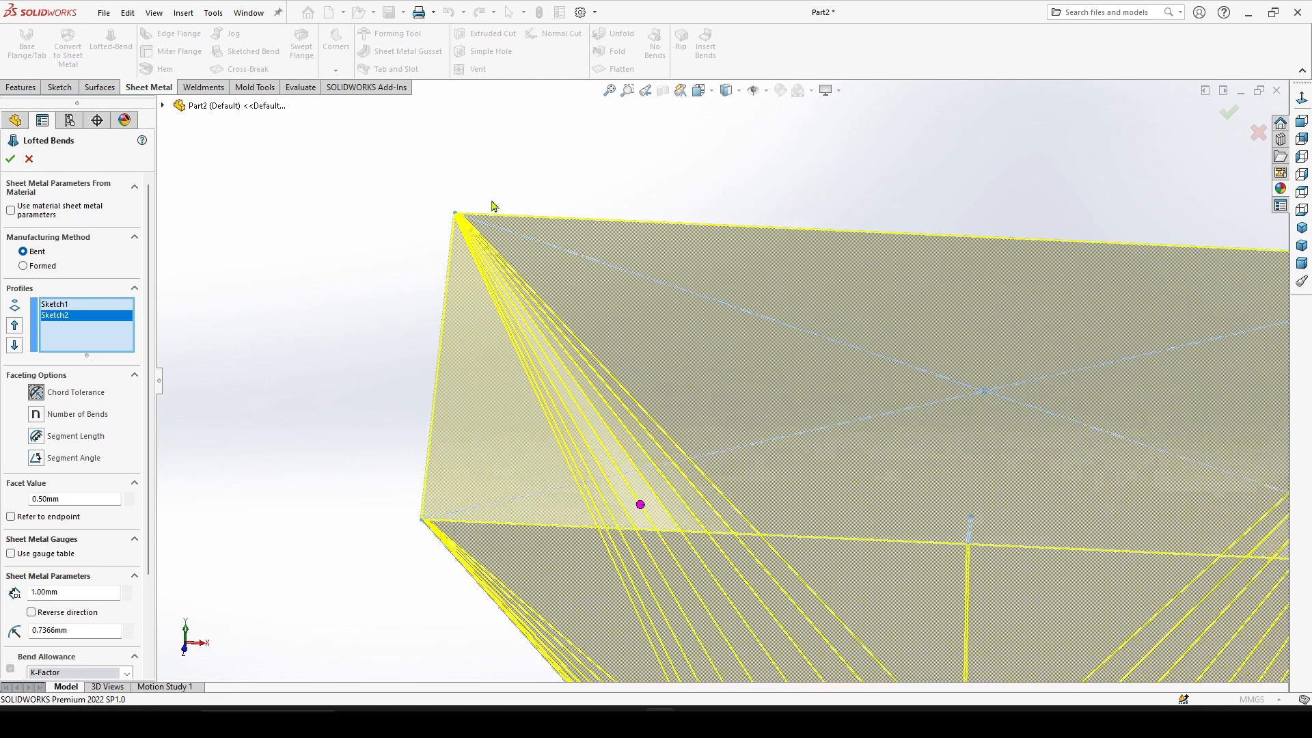
{"action": "scroll", "coordinate": [51, 628], "scroll_direction": "down", "scroll_amount": 3}
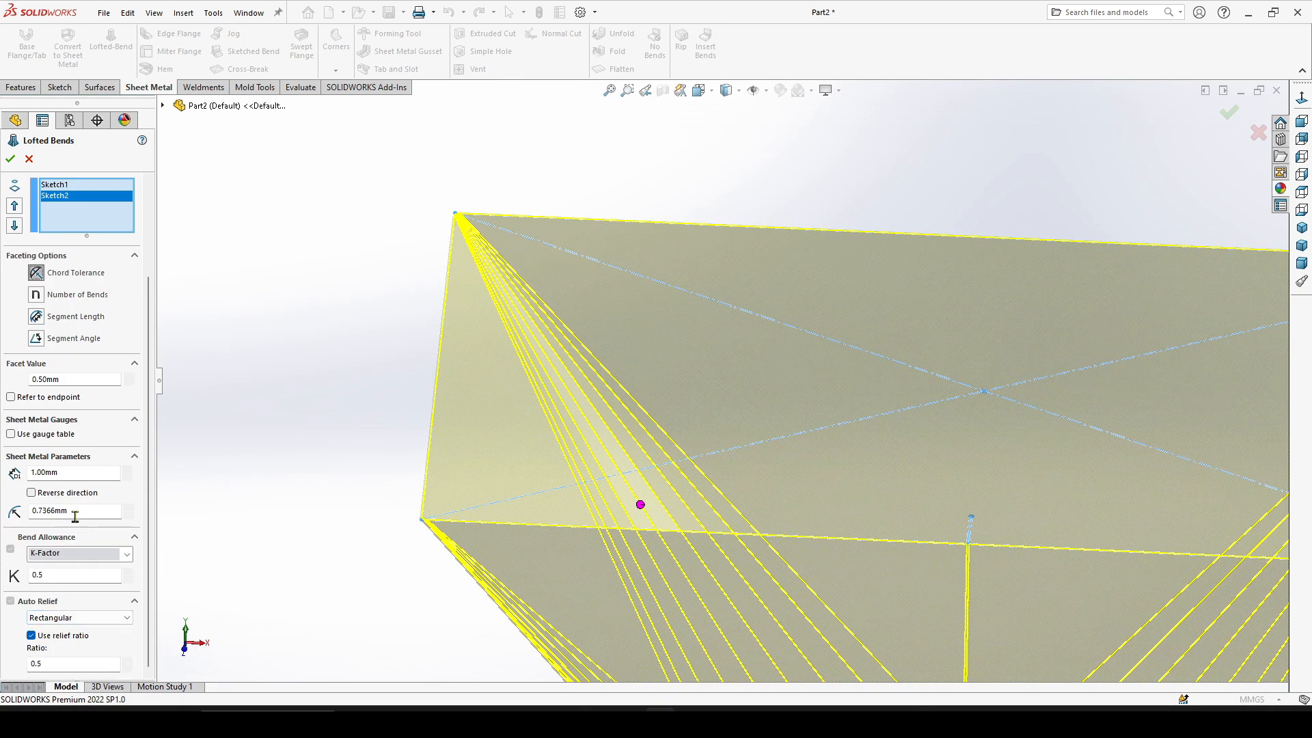
Compare both thickness directions at the rectangle's corner and set the lofted bend's sheet thickness to the reversed direction
{"action": "left_click", "coordinate": [32, 494]}
{"action": "scroll", "coordinate": [514, 265], "scroll_direction": "down", "scroll_amount": 2}
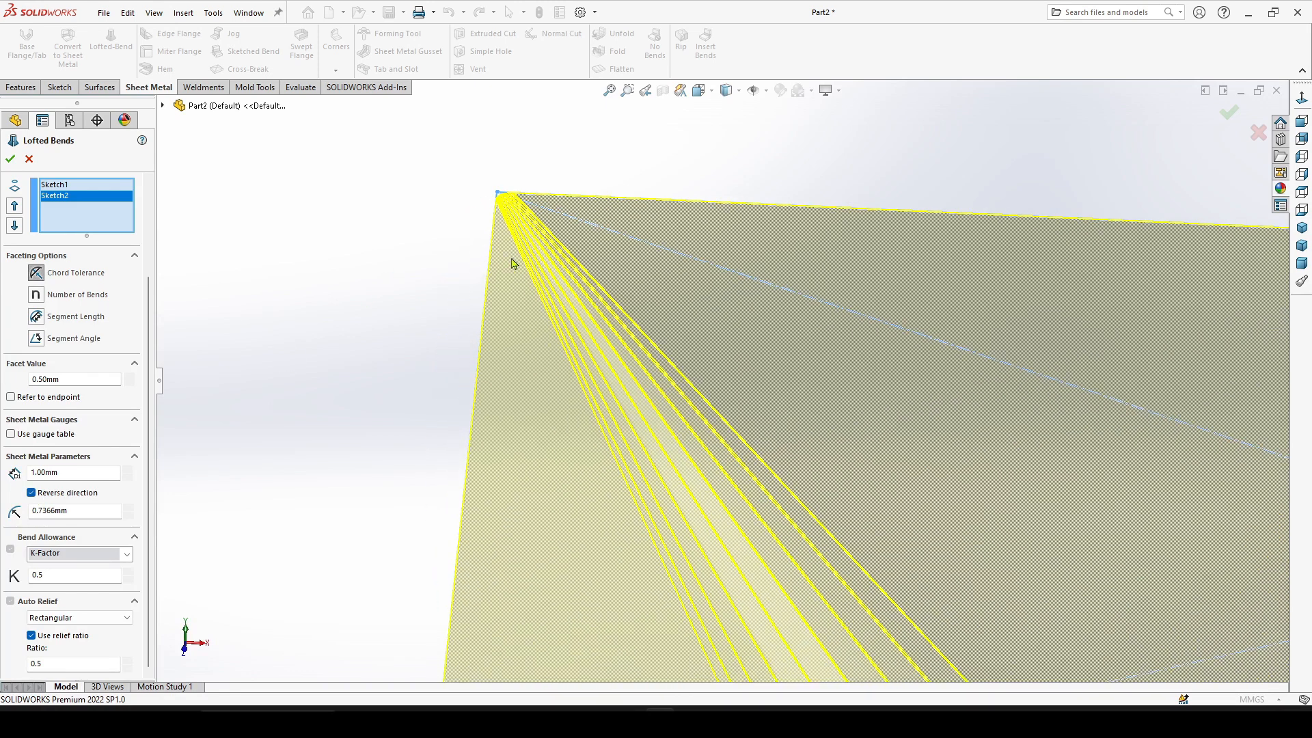
{"action": "left_click", "coordinate": [32, 494]}
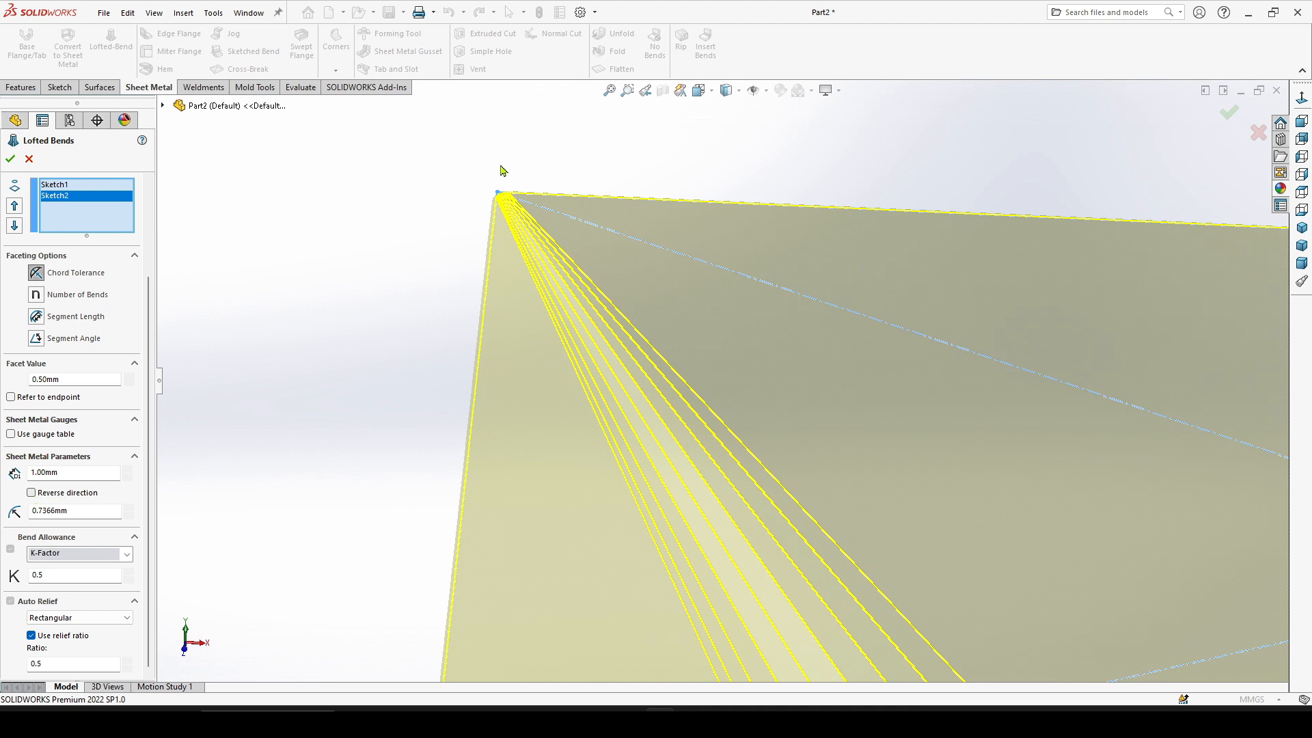
{"action": "scroll", "coordinate": [500, 166], "scroll_direction": "down", "scroll_amount": 3}
{"action": "scroll", "coordinate": [578, 275], "scroll_direction": "down", "scroll_amount": 1}
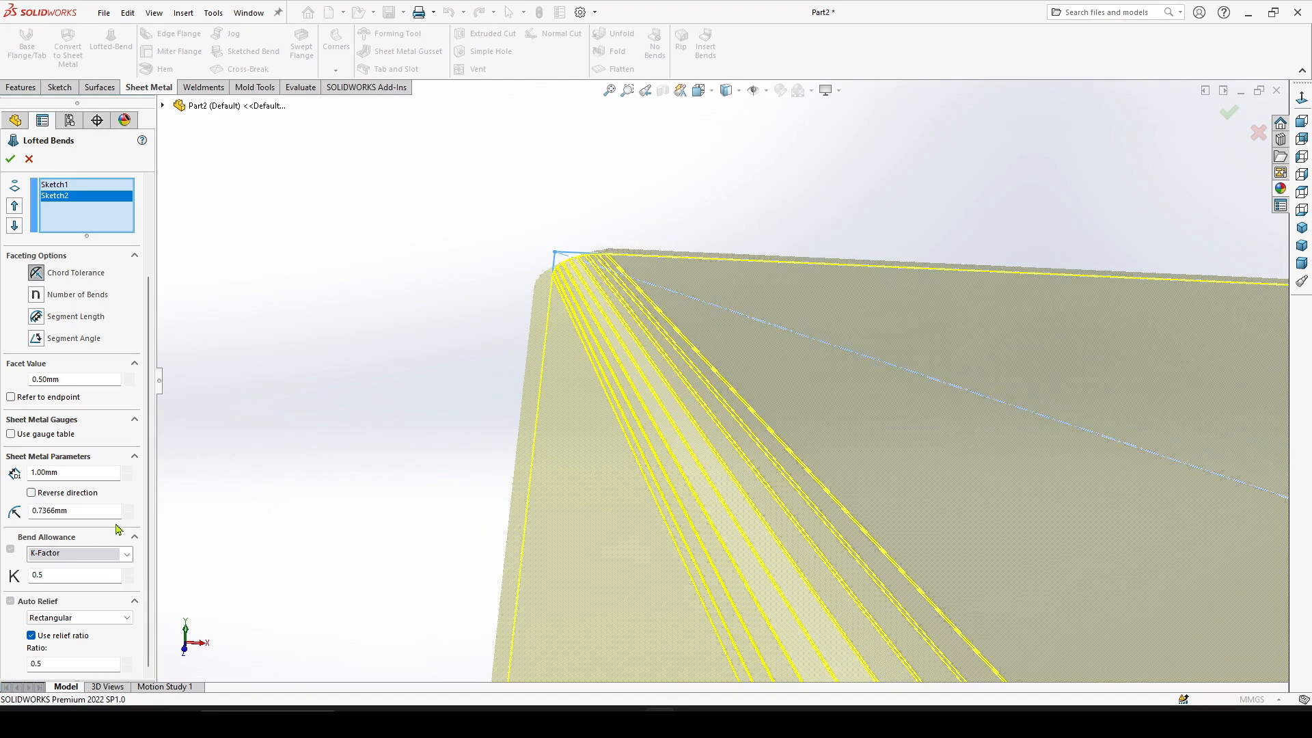
{"action": "left_click", "coordinate": [31, 493]}
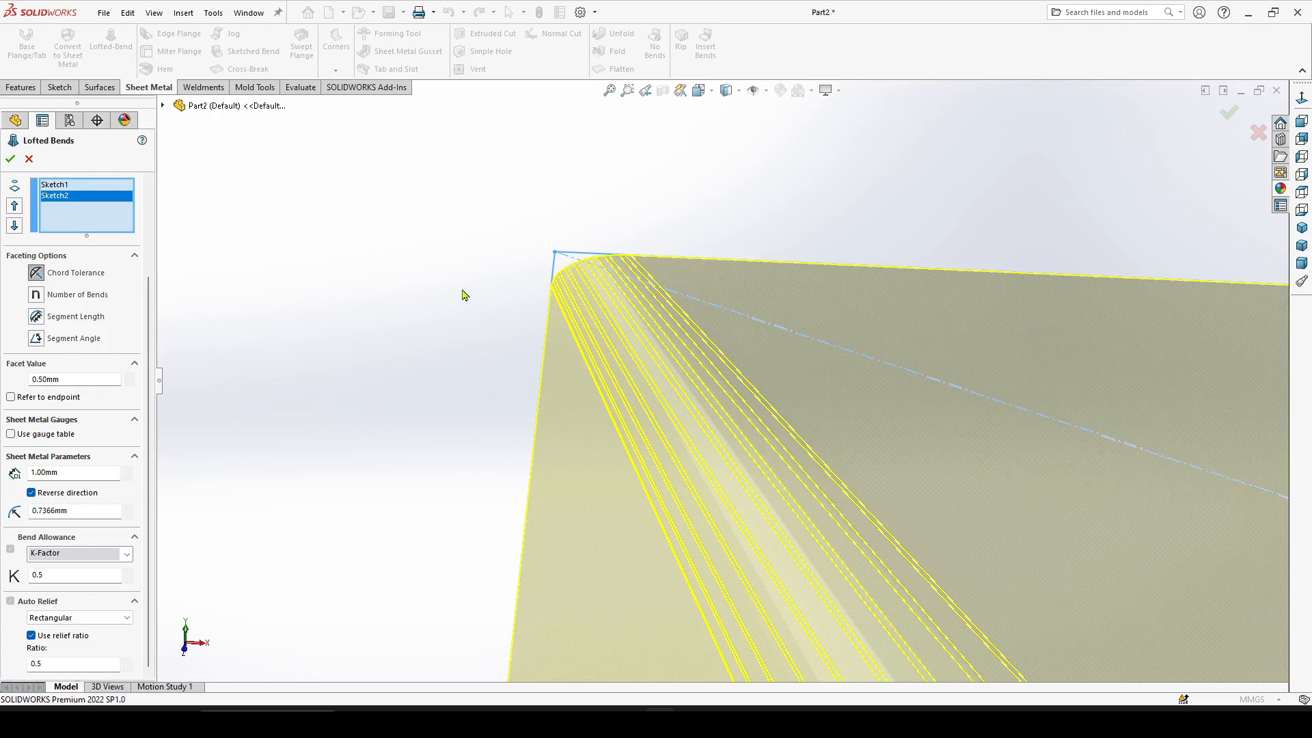
Facet the lofted bend by Number of Bends with a facet value of 2 and inspect the circular end
{"action": "left_click", "coordinate": [35, 294]}
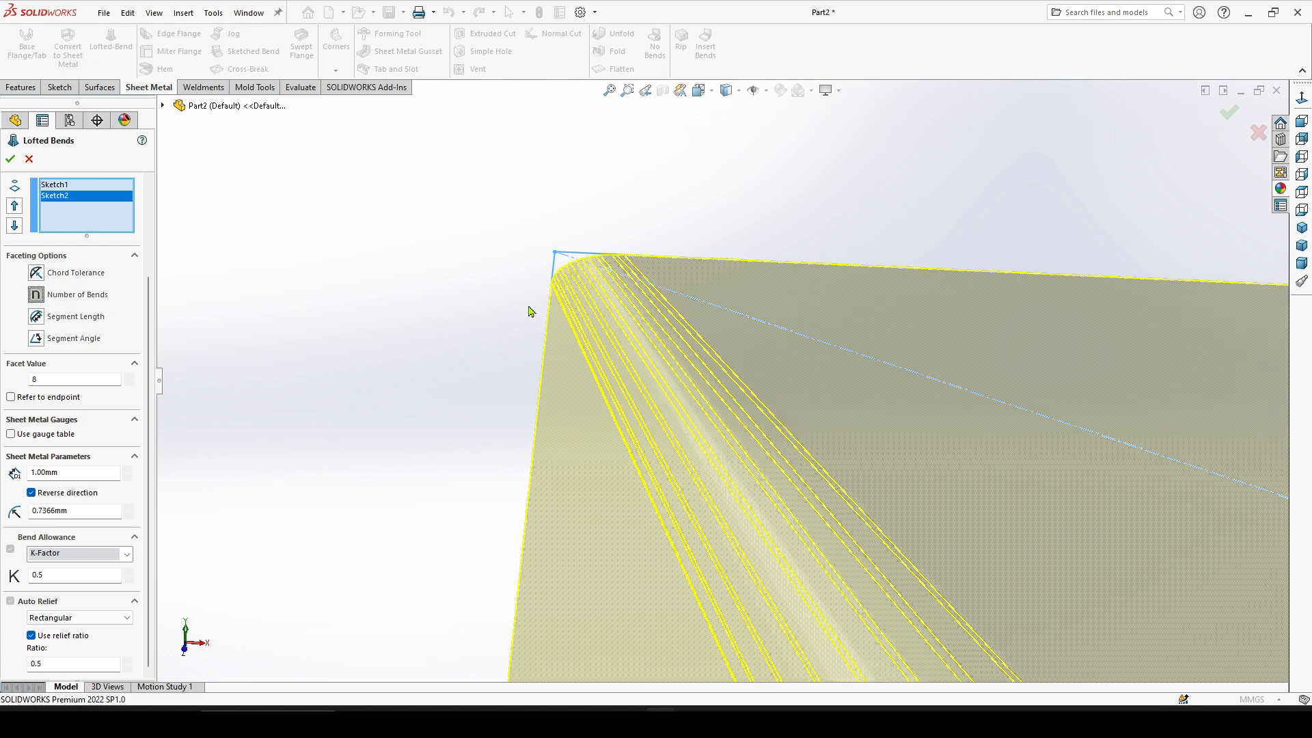
{"action": "scroll", "coordinate": [531, 311], "scroll_direction": "up", "scroll_amount": 10}
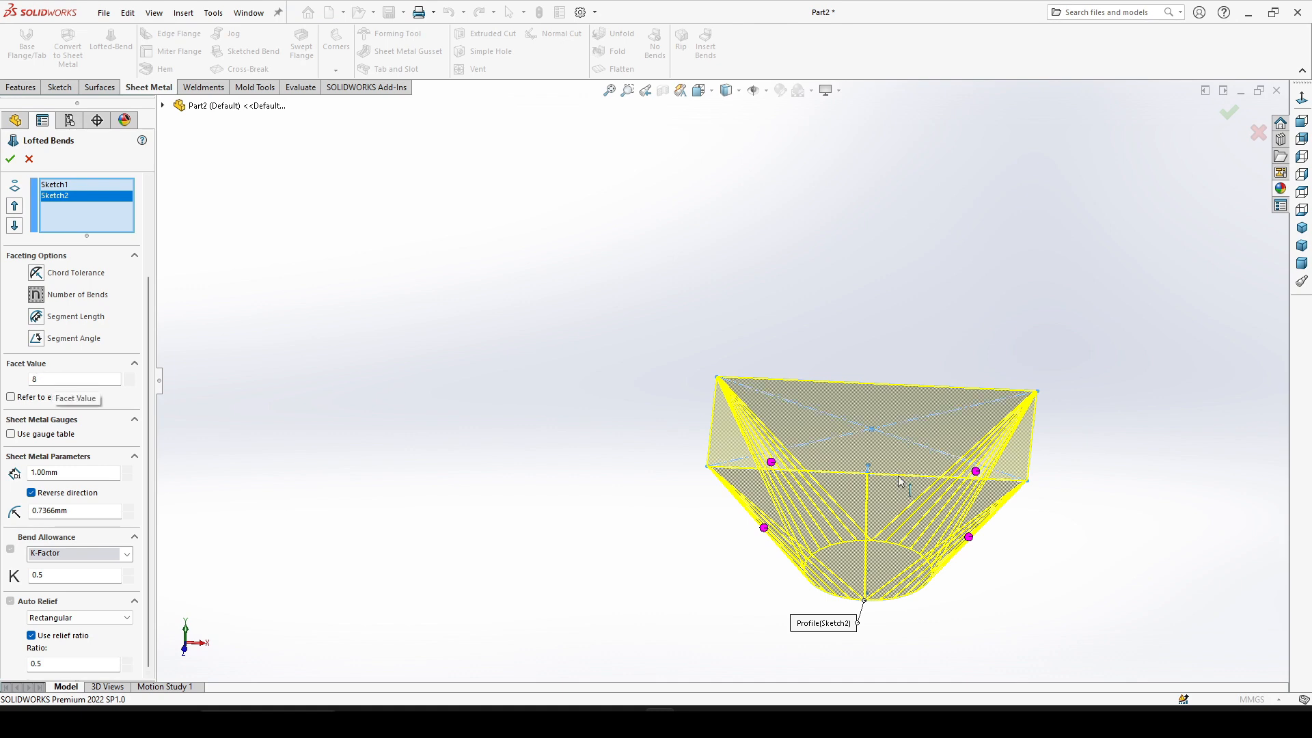
{"action": "scroll", "coordinate": [901, 487], "scroll_direction": "down", "scroll_amount": 3}
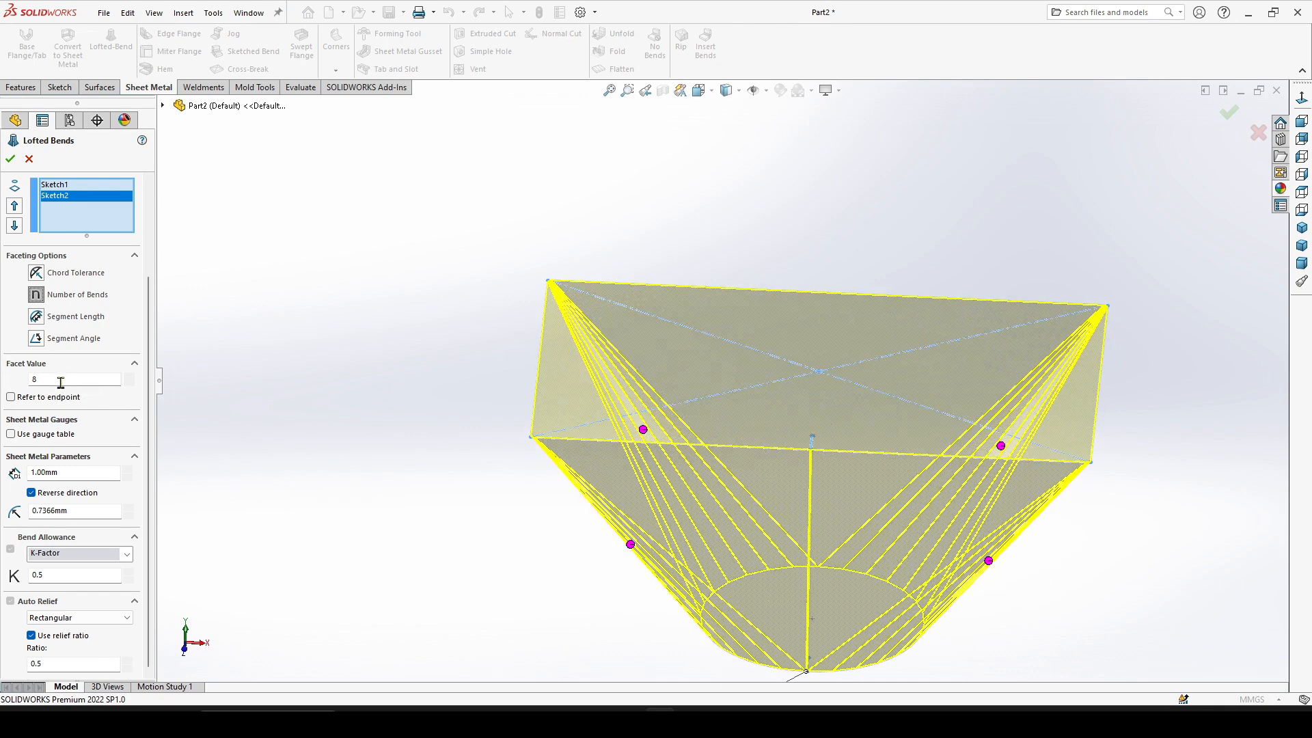
{"action": "scroll", "coordinate": [658, 407], "scroll_direction": "down", "scroll_amount": 2}
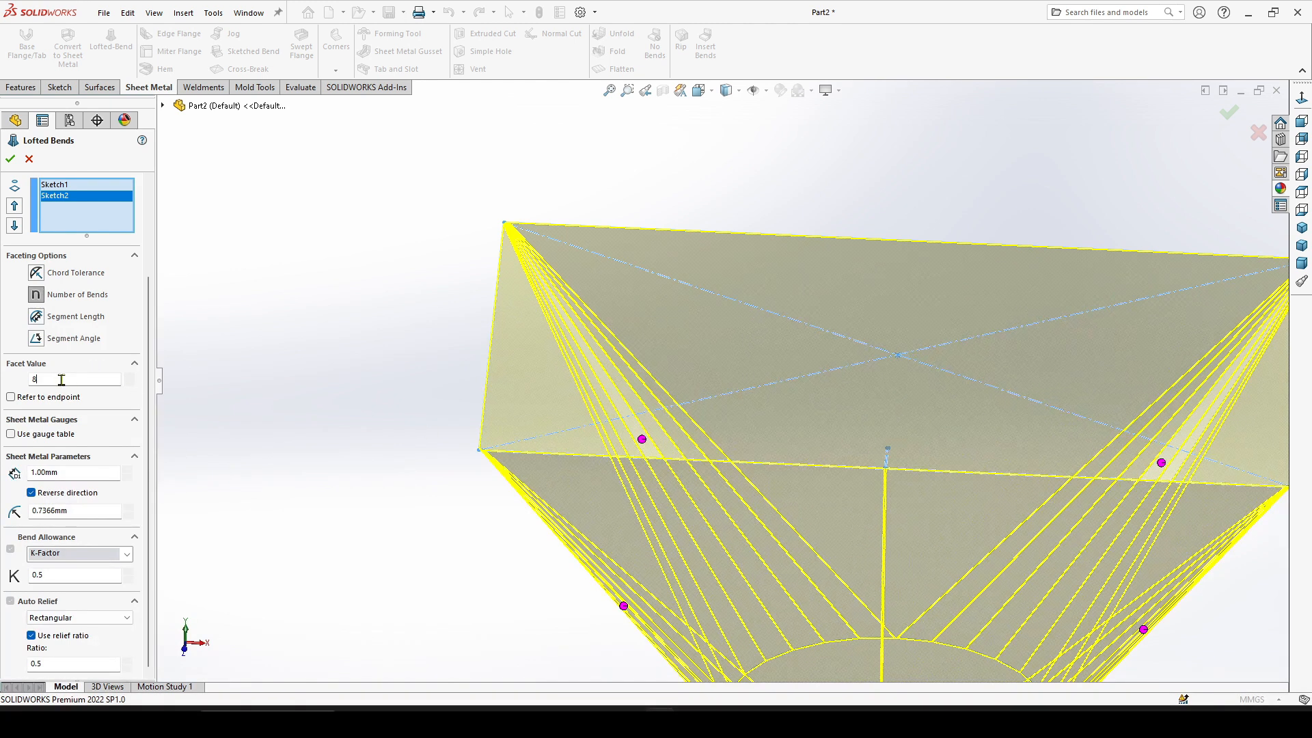
{"action": "left_click_drag", "start_coordinate": [61, 380], "coordinate": [14, 380]}
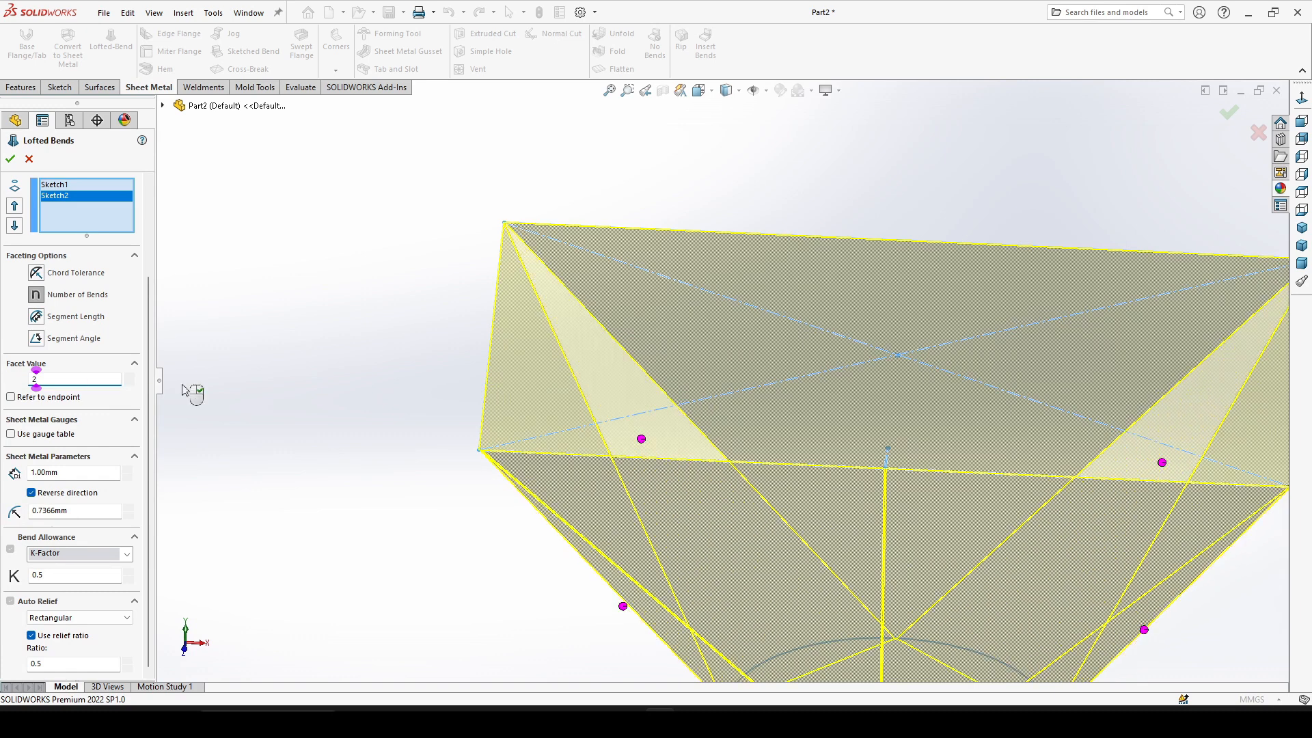
{"action": "scroll", "coordinate": [456, 363], "scroll_direction": "up", "scroll_amount": 3}
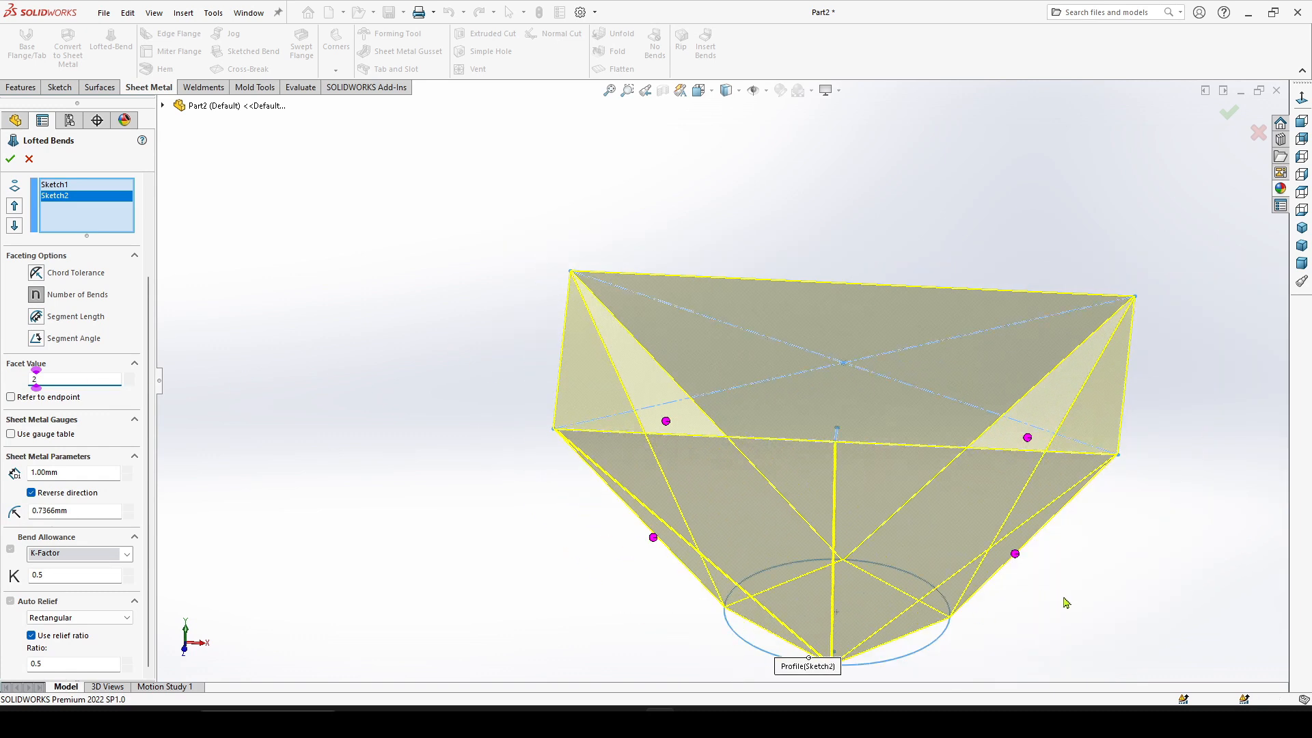
{"action": "middle_click_drag", "start_coordinate": [1063, 600], "coordinate": [876, 312]}
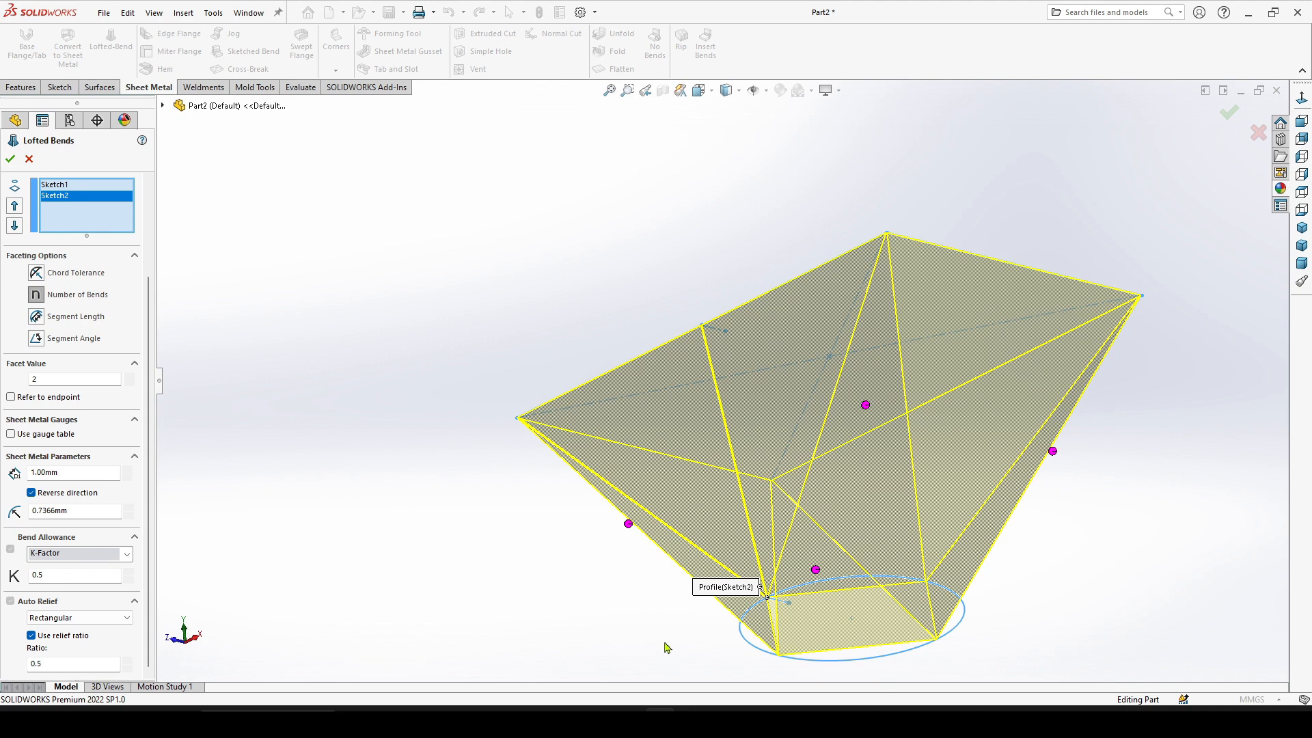
{"action": "middle_click_drag", "start_coordinate": [667, 639], "coordinate": [671, 285]}
{"action": "middle_click_drag", "start_coordinate": [632, 376], "coordinate": [663, 438]}
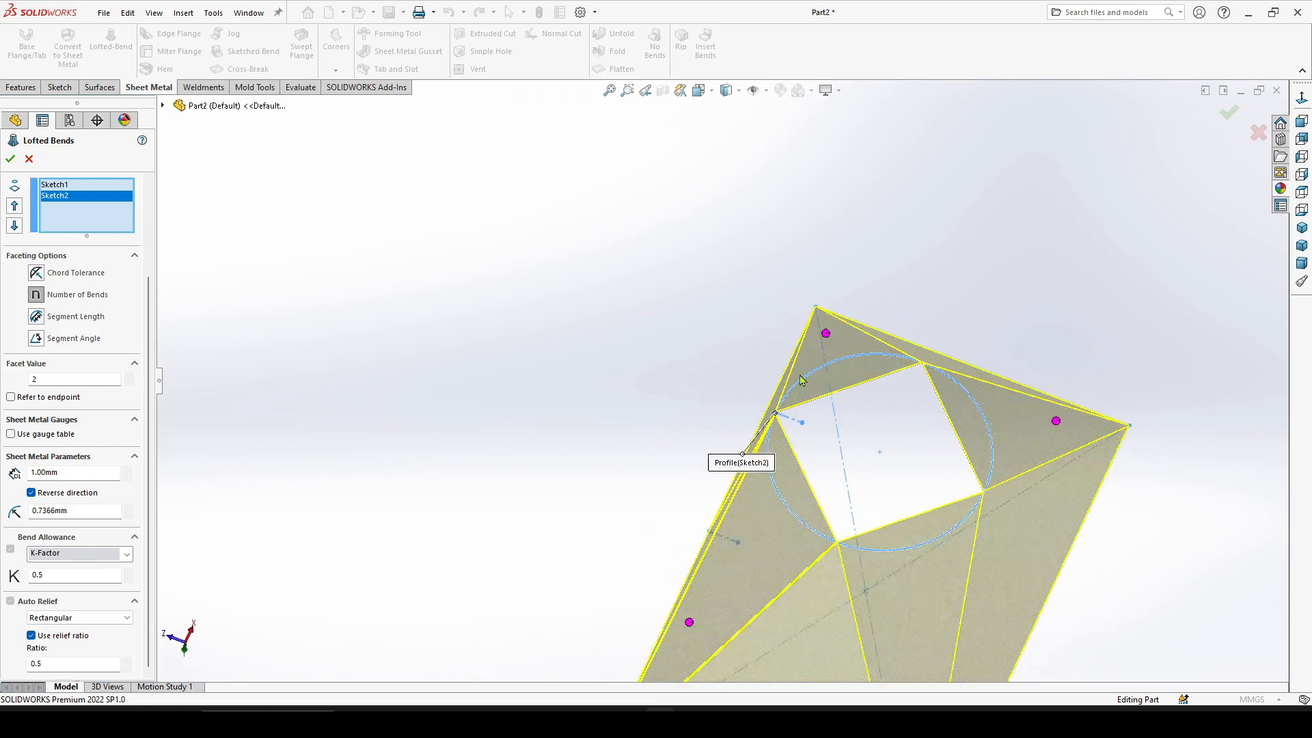
{"action": "middle_click_drag", "start_coordinate": [709, 378], "coordinate": [717, 301]}
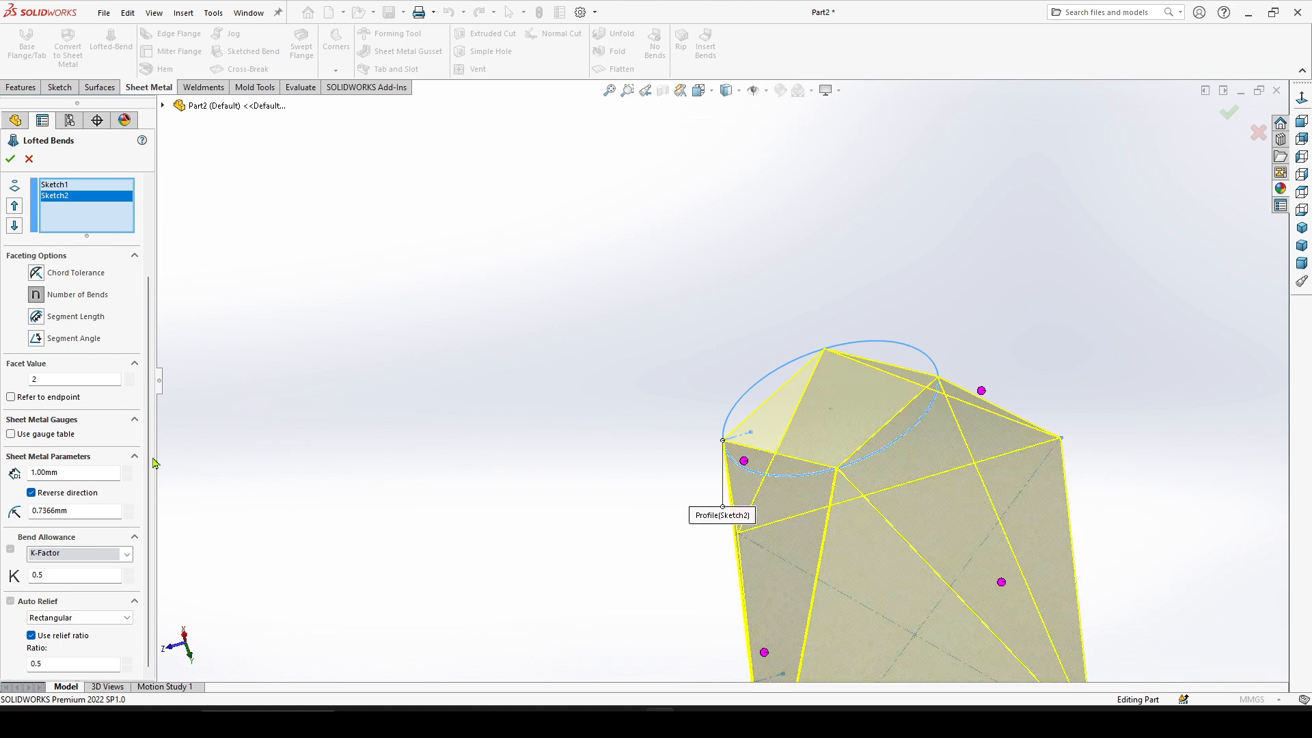
Set the number of bends per corner to 4 and inspect how the facets follow the circle
{"action": "left_click_drag", "start_coordinate": [64, 378], "coordinate": [2, 369]}
{"action": "type", "text": "4"}
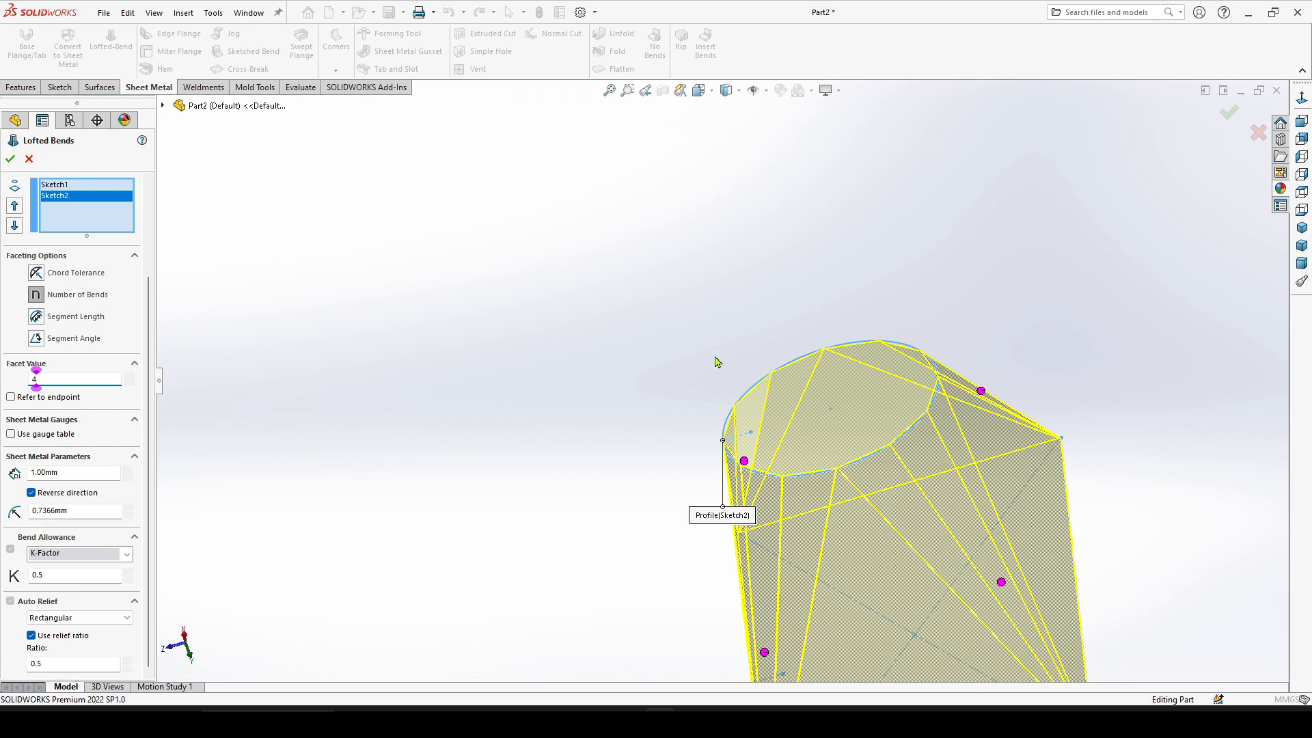
{"action": "mouse_move", "coordinate": [715, 363]}
{"action": "middle_mouse_down"}
{"action": "mouse_move", "coordinate": [813, 485]}
{"action": "mouse_move", "coordinate": [755, 352]}
{"action": "mouse_move", "coordinate": [788, 320]}
{"action": "mouse_move", "coordinate": [837, 502]}
{"action": "mouse_move", "coordinate": [798, 490]}
{"action": "middle_mouse_up"}
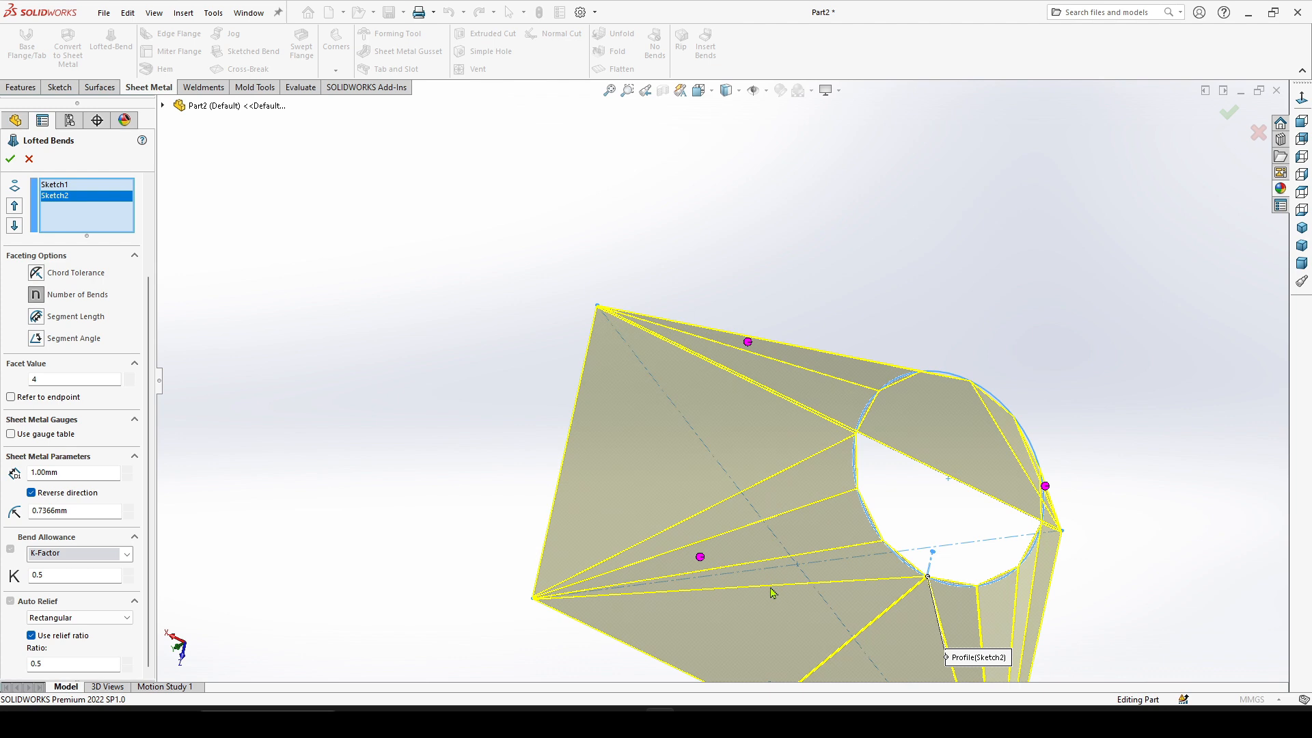
{"action": "middle_click_drag", "start_coordinate": [814, 292], "coordinate": [767, 347]}
{"action": "scroll", "coordinate": [813, 453], "scroll_direction": "down", "scroll_amount": 2}
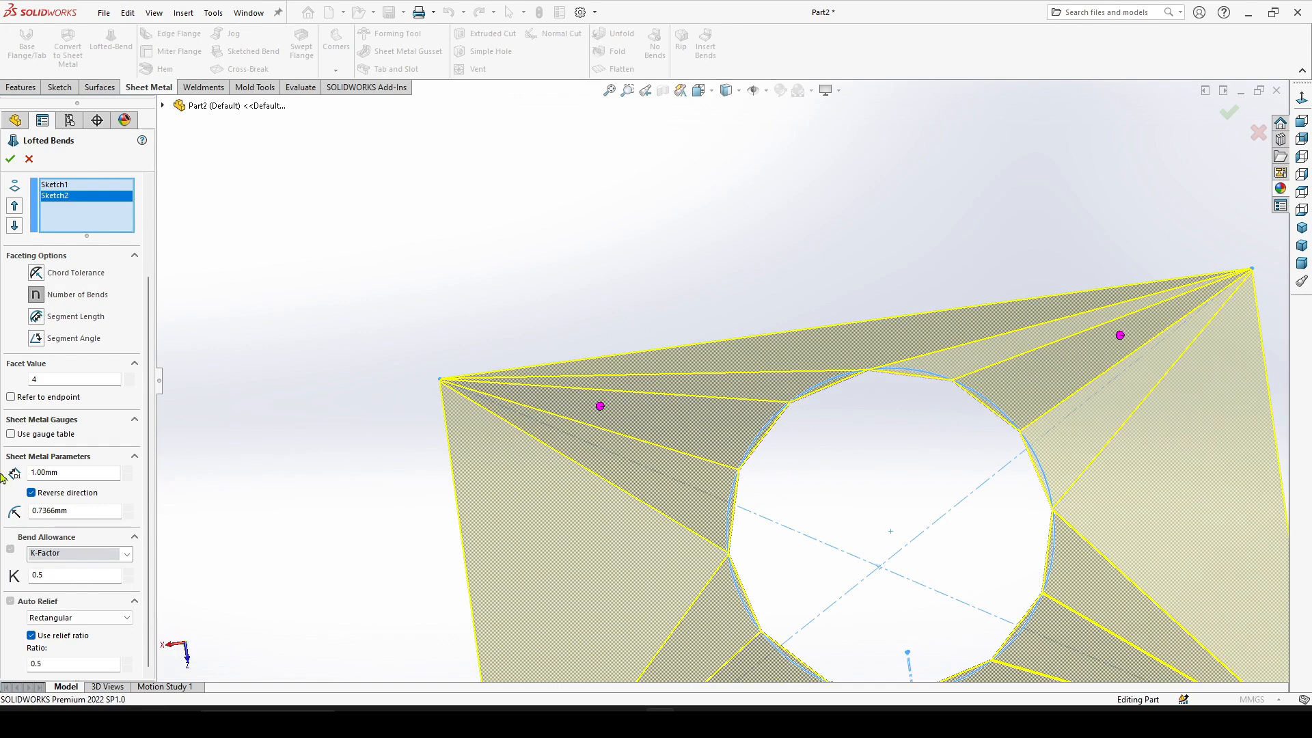
Set the number of bends per corner to 6 and inspect the transition from several sides
{"action": "left_click_drag", "start_coordinate": [62, 383], "coordinate": [18, 378]}
{"action": "middle_click_drag", "start_coordinate": [748, 352], "coordinate": [752, 418]}
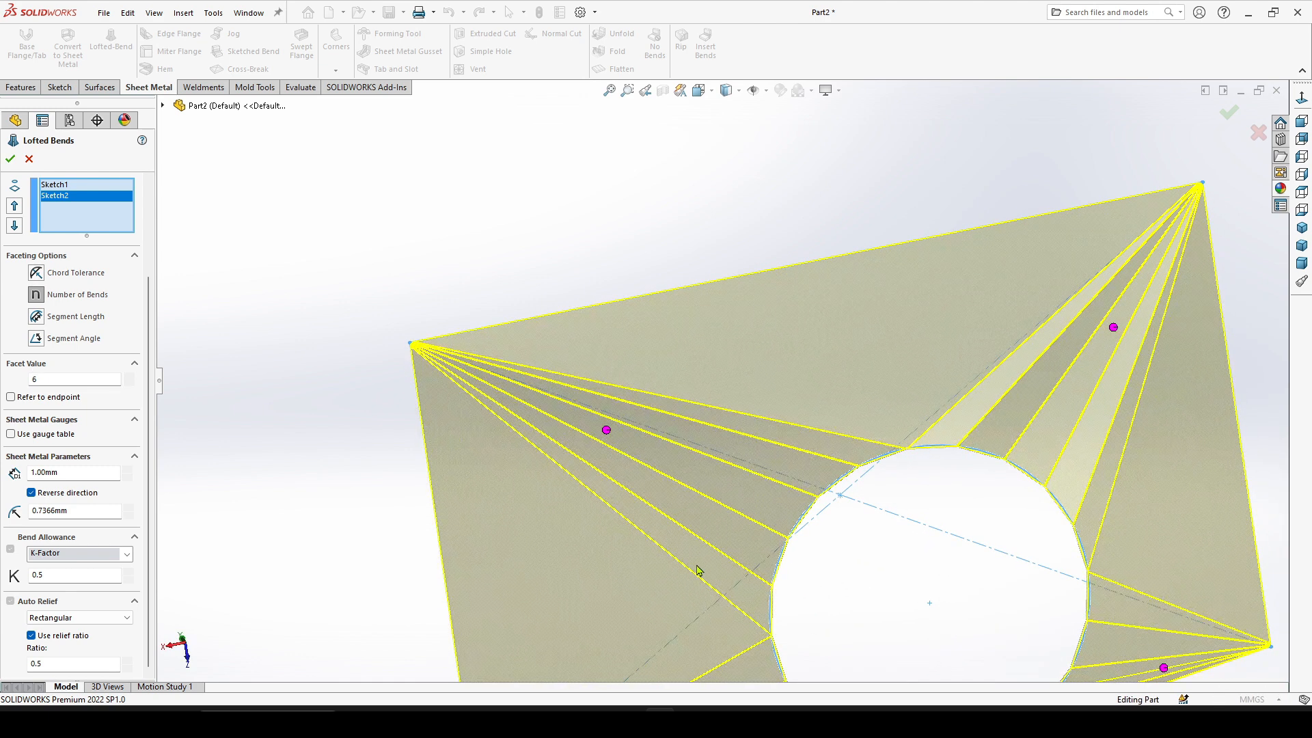
{"action": "key", "text": "z"}
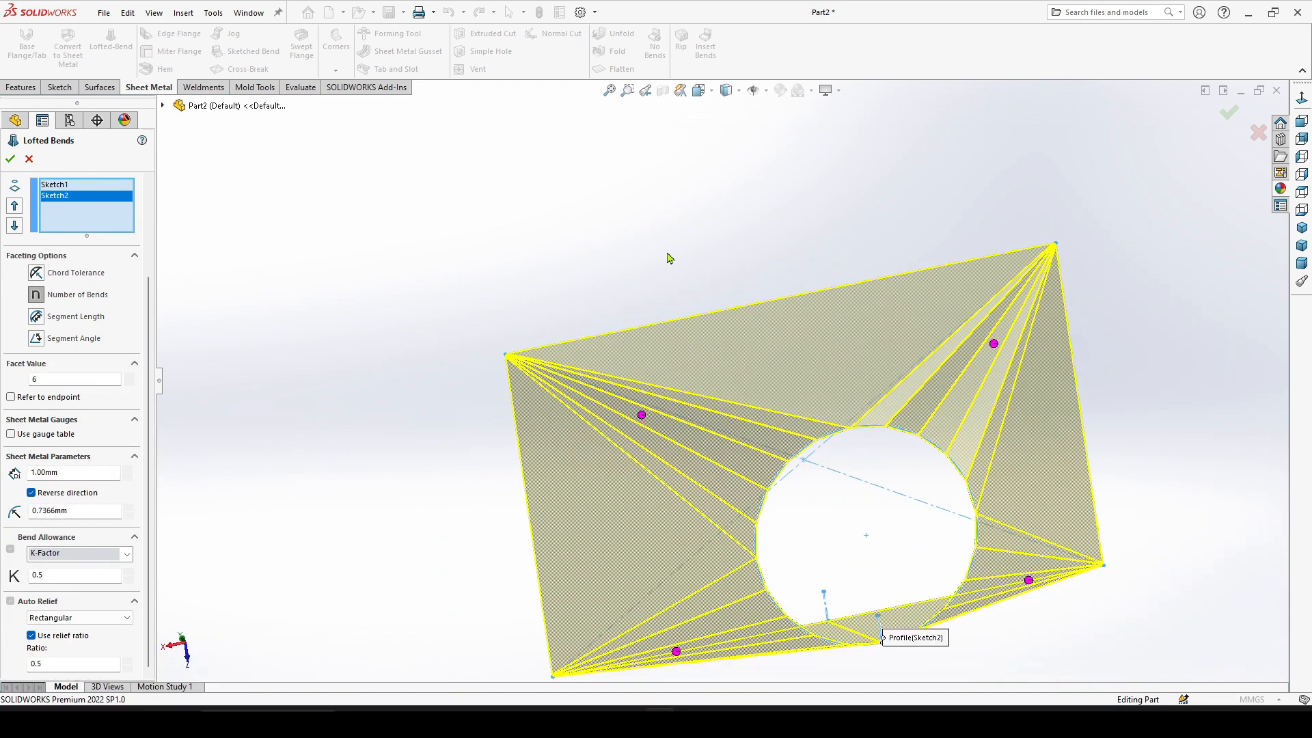
{"action": "middle_click_drag", "start_coordinate": [535, 519], "coordinate": [527, 372]}
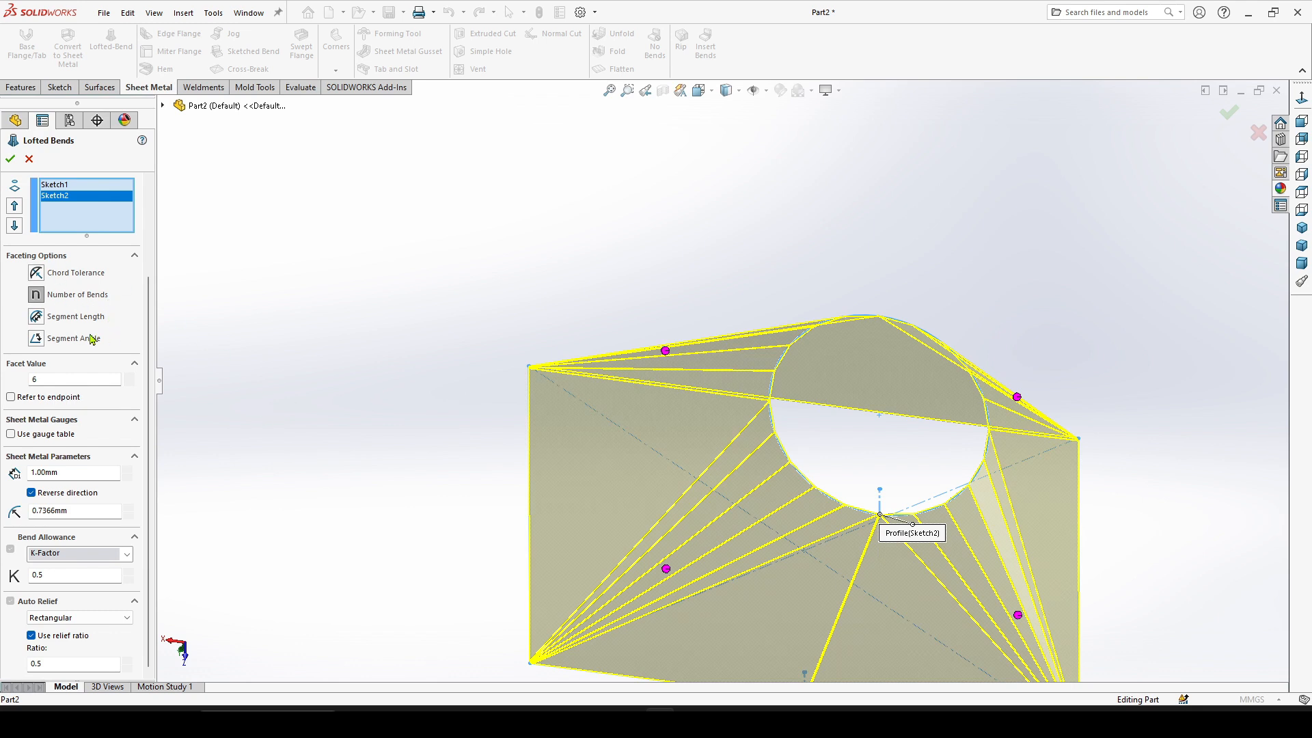
Facet the lofted bend by Segment Length and set the segment length to 30 mm
{"action": "left_click", "coordinate": [35, 320]}
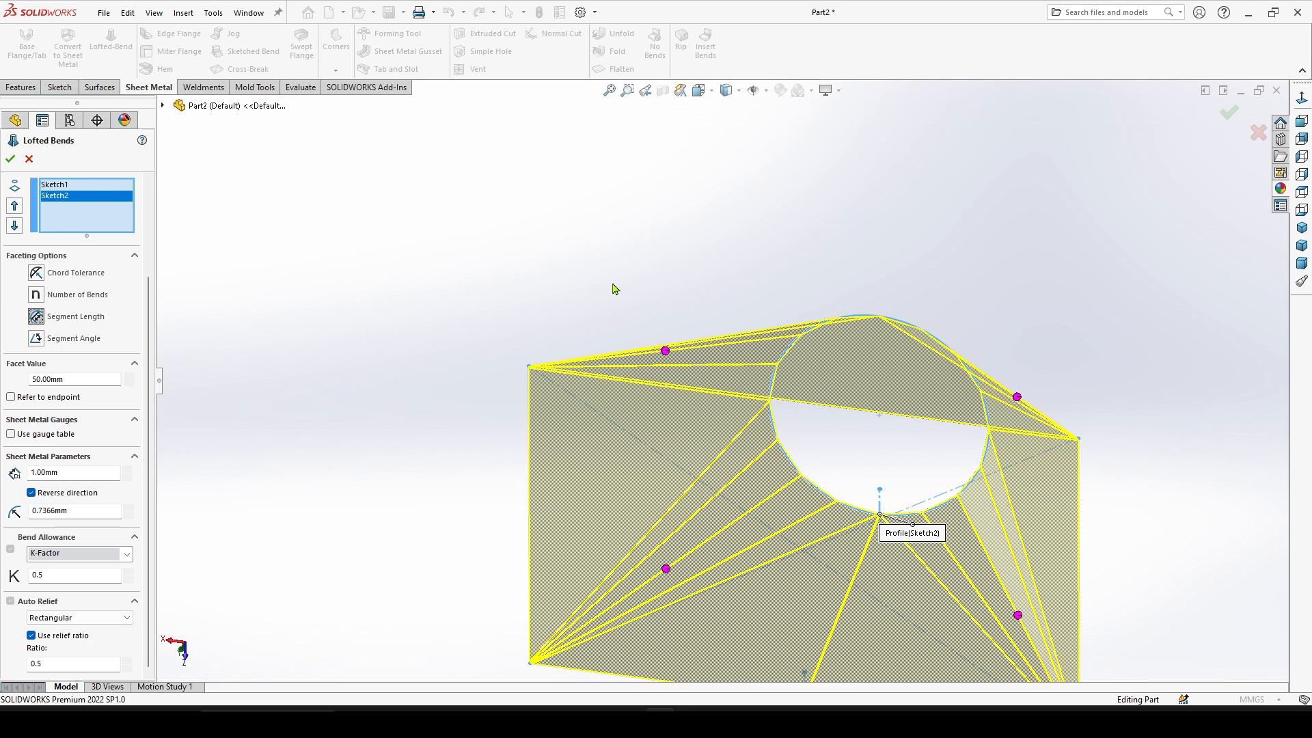
{"action": "middle_click_drag", "start_coordinate": [613, 289], "coordinate": [592, 411]}
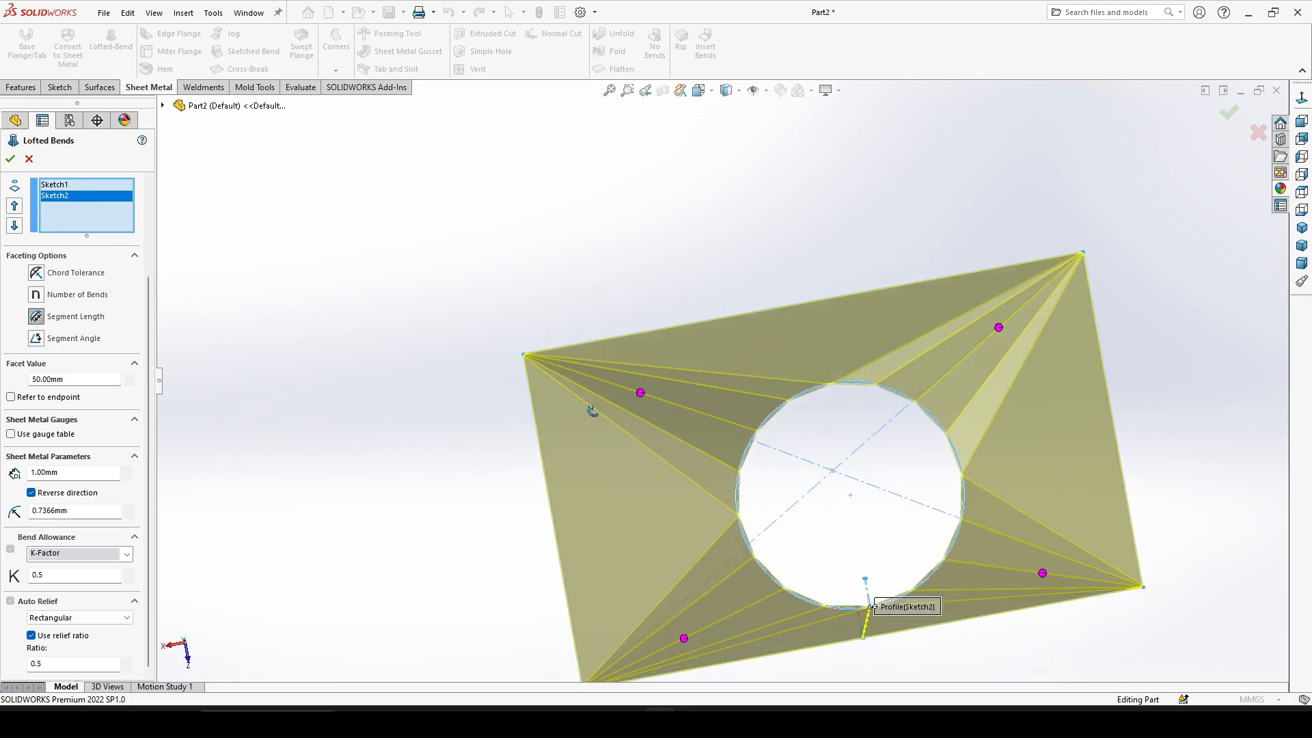
{"action": "scroll", "coordinate": [810, 430], "scroll_direction": "down", "scroll_amount": 2}
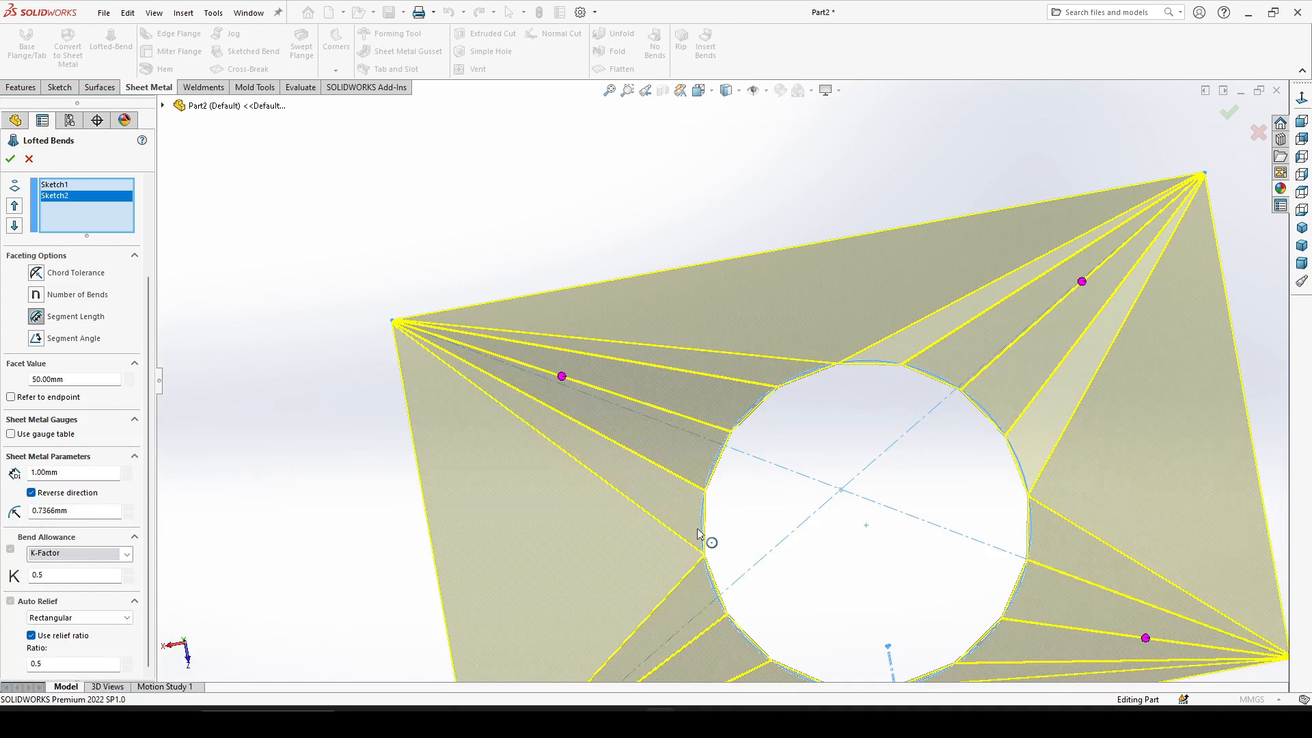
{"action": "scroll", "coordinate": [706, 539], "scroll_direction": "down", "scroll_amount": 2}
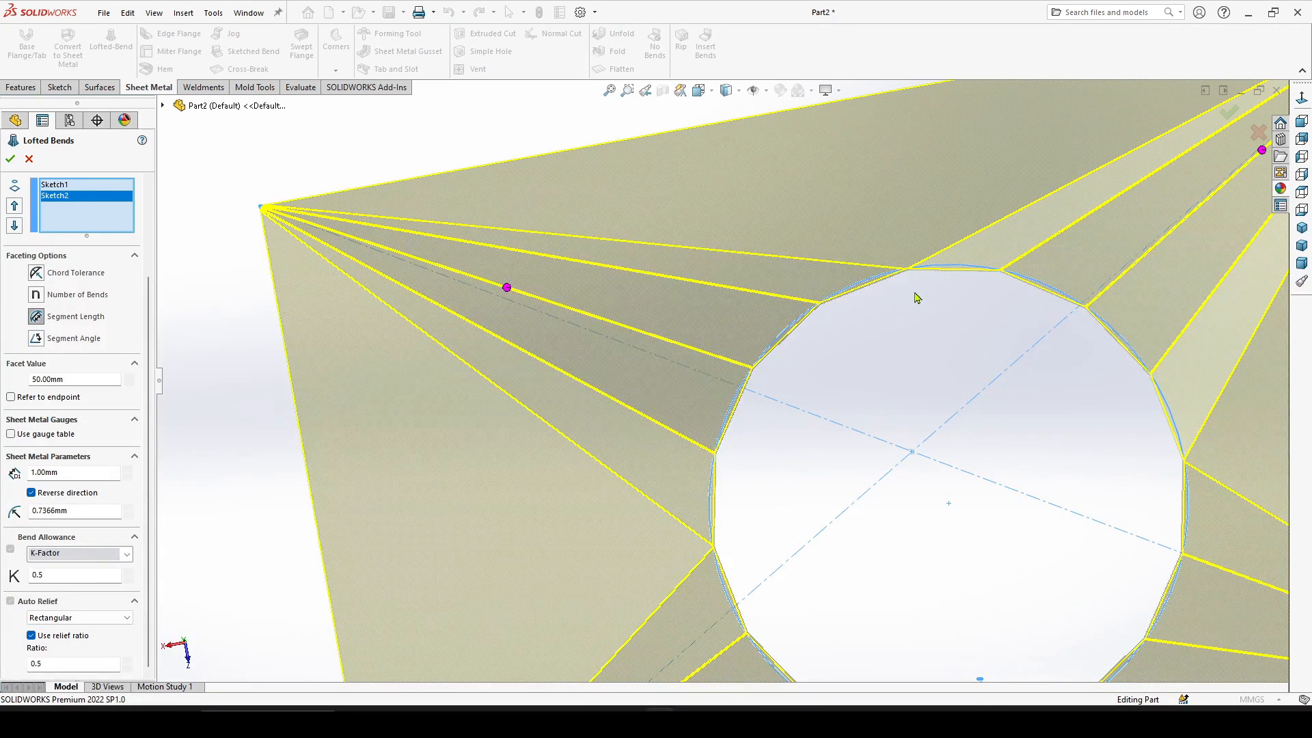
{"action": "left_click", "coordinate": [76, 379]}
{"action": "left_click_drag", "start_coordinate": [83, 377], "coordinate": [2, 375]}
{"action": "type", "text": "30"}
{"action": "key", "text": "Return"}
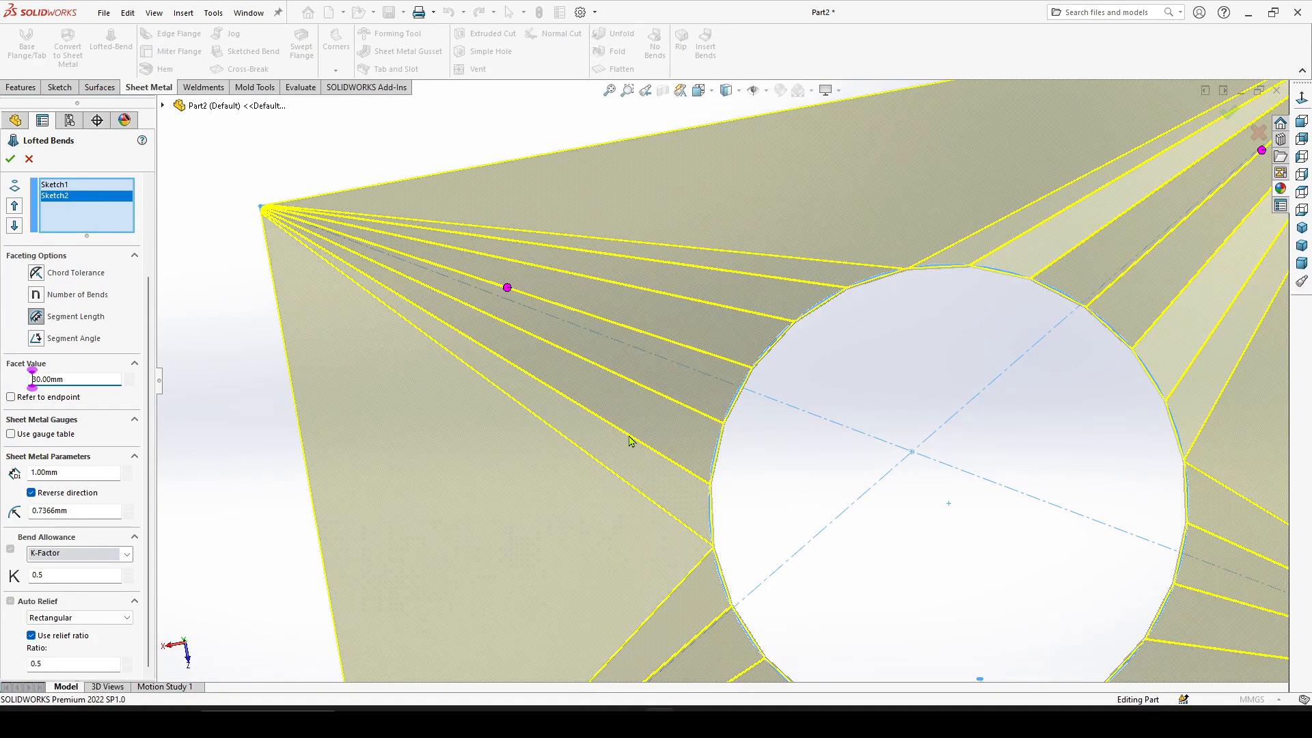
{"action": "scroll", "coordinate": [833, 367], "scroll_direction": "up", "scroll_amount": 2}
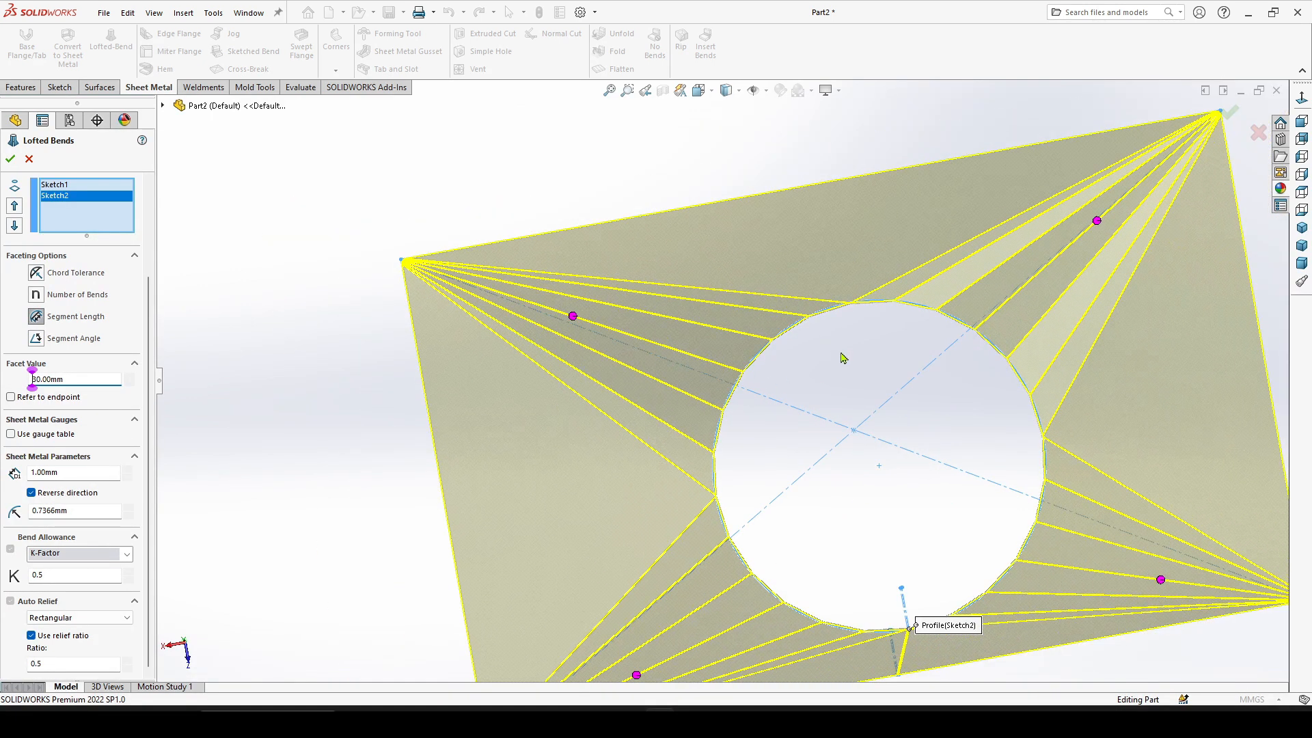
Try a segment length of 10 mm for the facets and restore it to 50 mm
{"action": "left_click_drag", "start_coordinate": [82, 380], "coordinate": [2, 382]}
{"action": "type", "text": "10"}
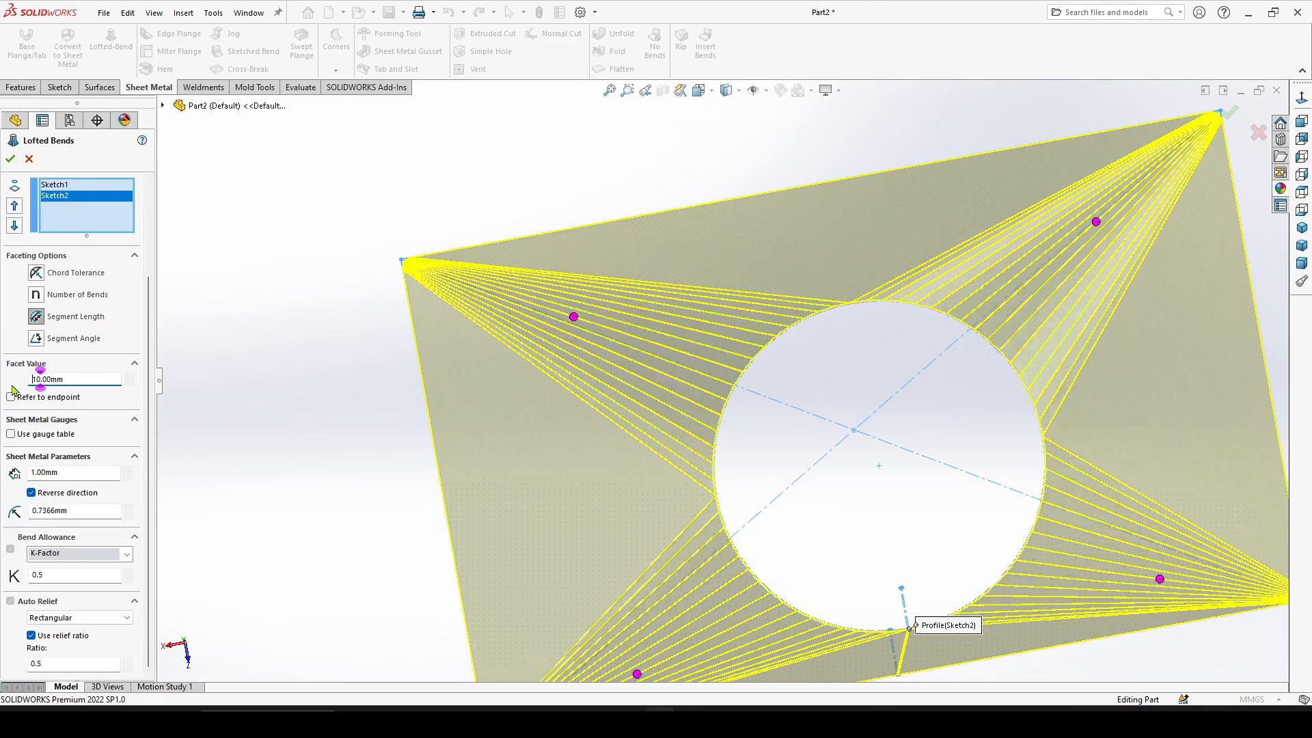
{"action": "scroll", "coordinate": [768, 356], "scroll_direction": "down", "scroll_amount": 2}
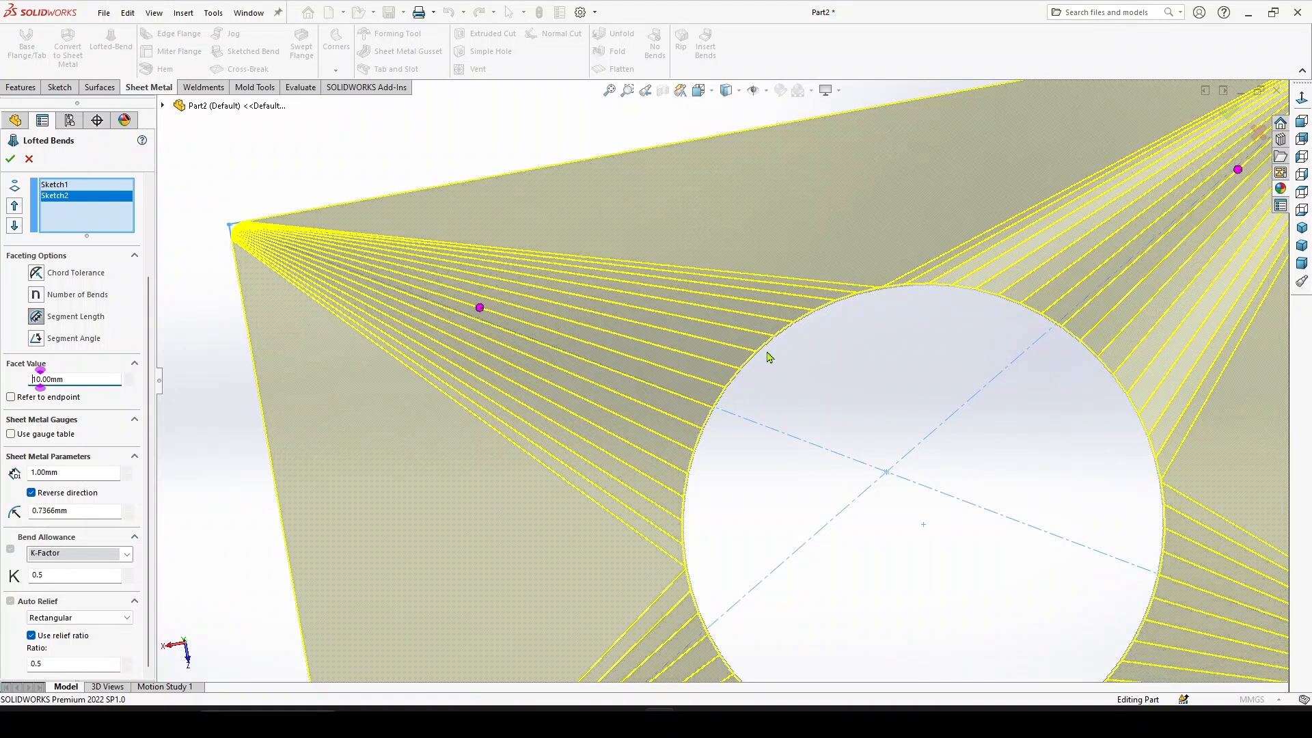
{"action": "left_click_drag", "start_coordinate": [84, 382], "coordinate": [10, 387]}
{"action": "type", "text": "50"}
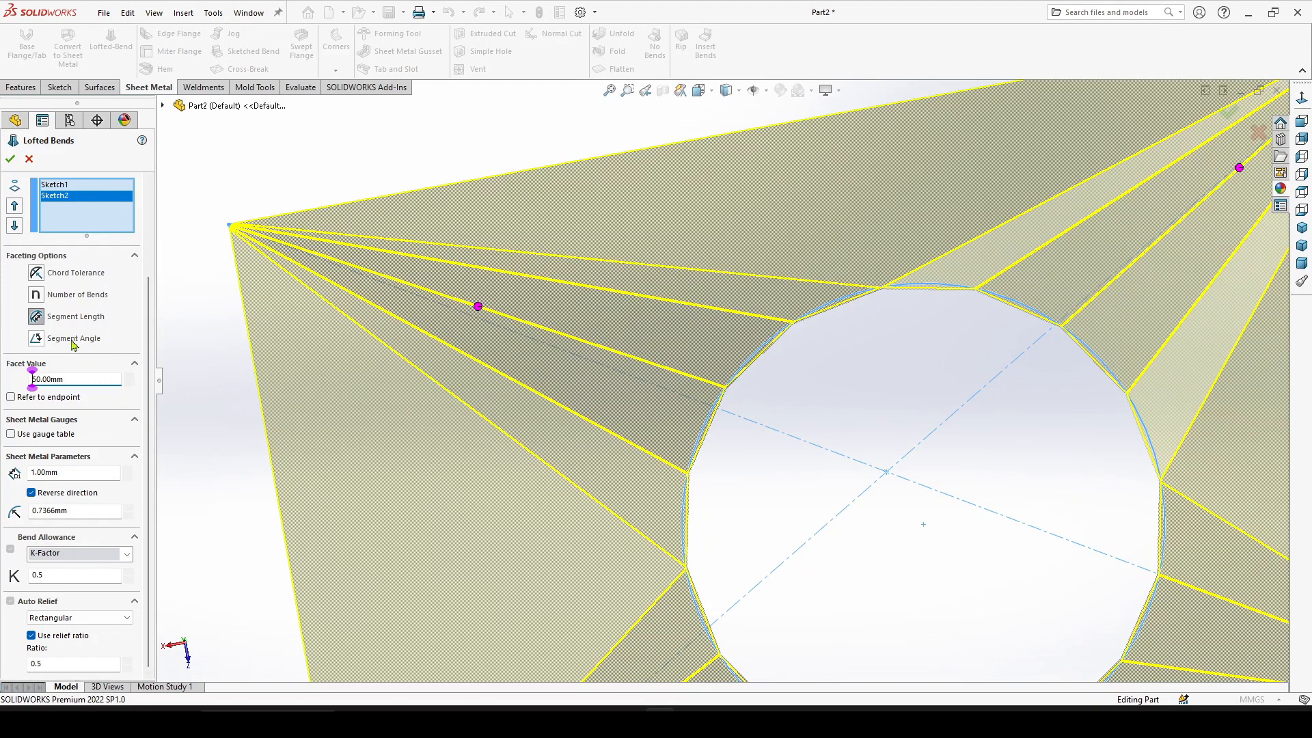
Switch the lofted bend's faceting option to Segment Angle and inspect the preview around the circular end
{"action": "left_click", "coordinate": [37, 339]}
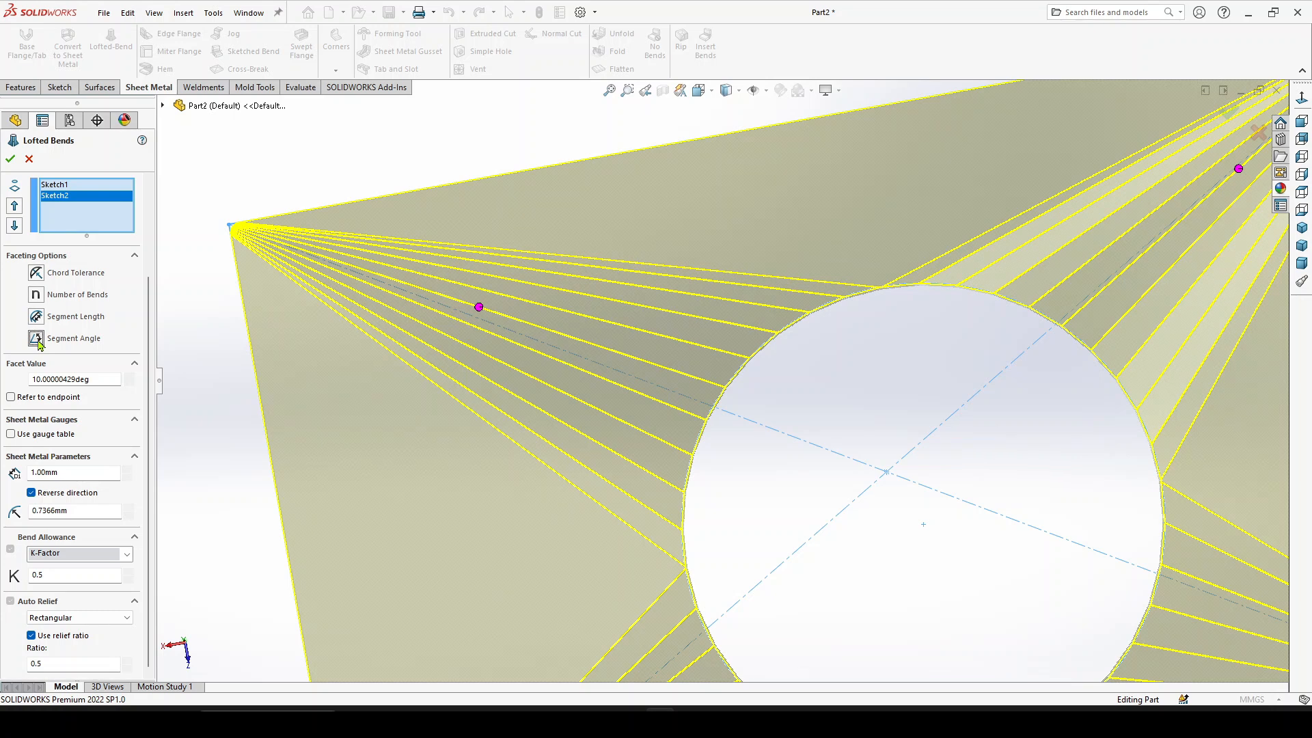
{"action": "scroll", "coordinate": [410, 164], "scroll_direction": "up", "scroll_amount": 3}
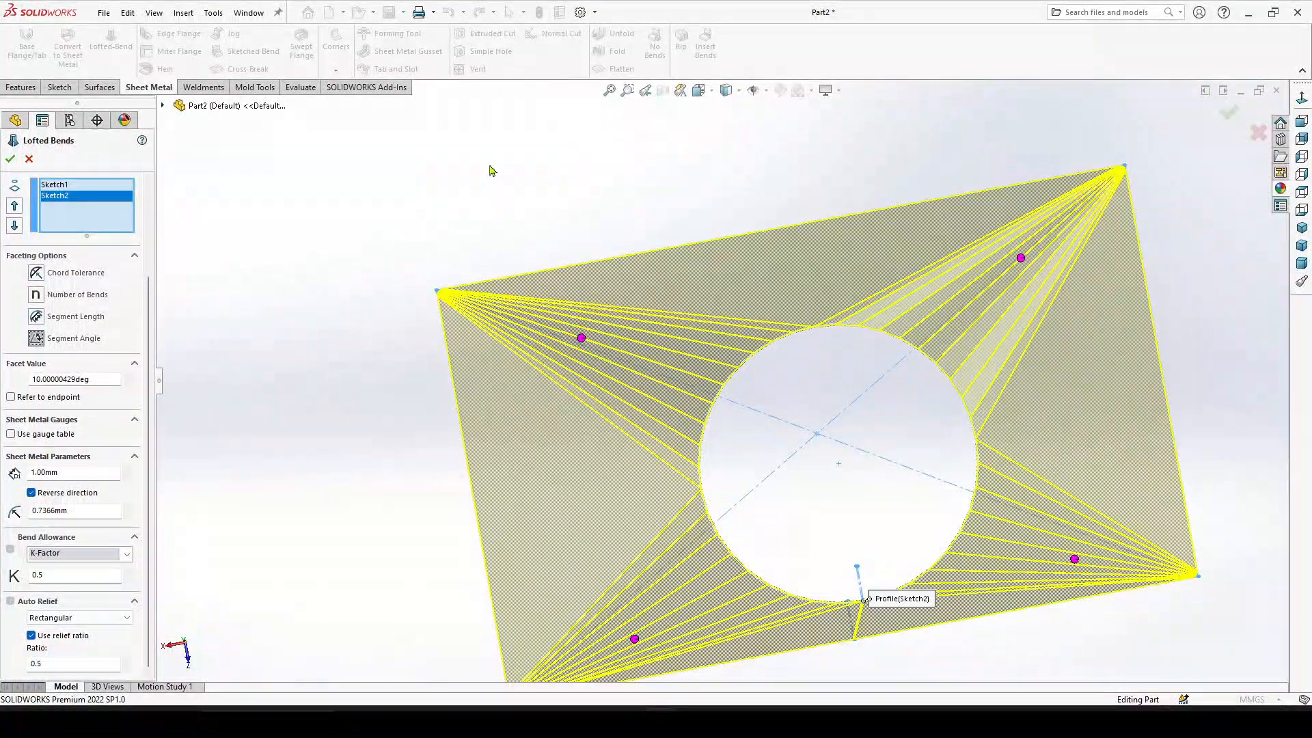
{"action": "middle_click_drag", "start_coordinate": [490, 170], "coordinate": [724, 369]}
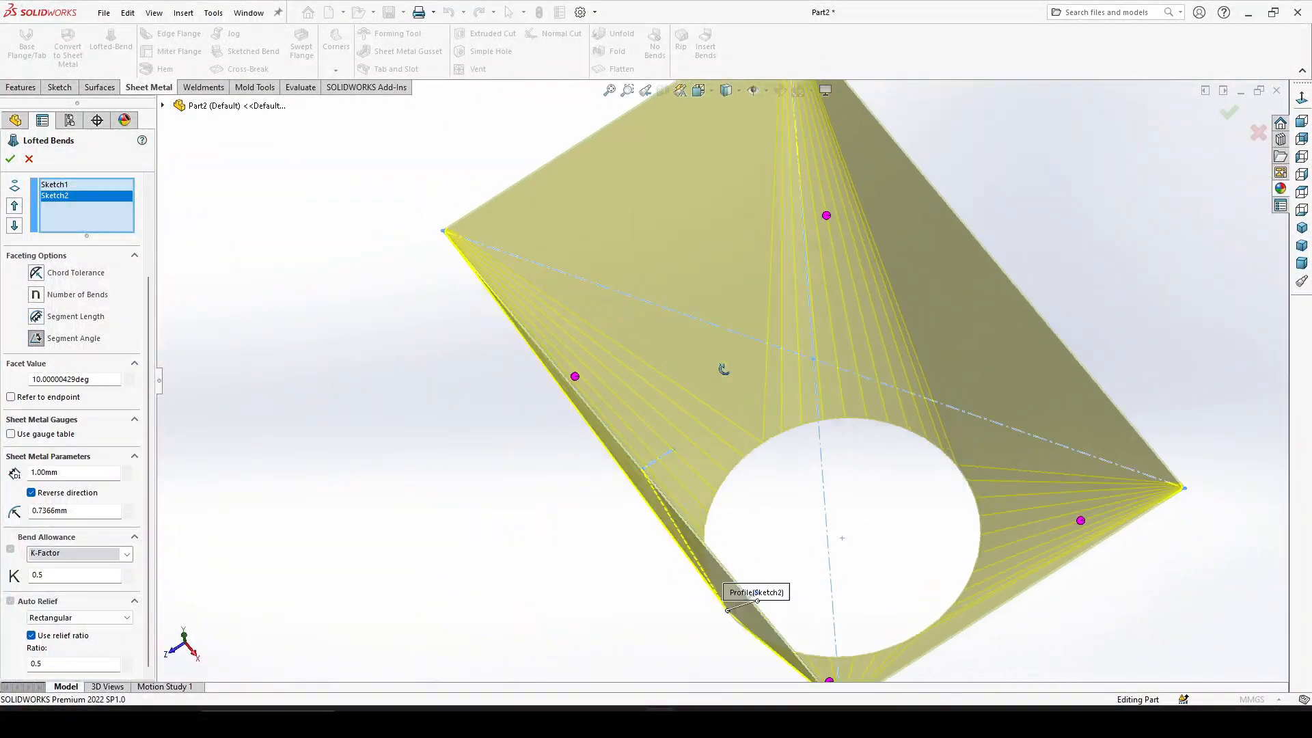
{"action": "scroll", "coordinate": [976, 496], "scroll_direction": "down", "scroll_amount": 2}
{"action": "scroll", "coordinate": [865, 547], "scroll_direction": "up", "scroll_amount": 2}
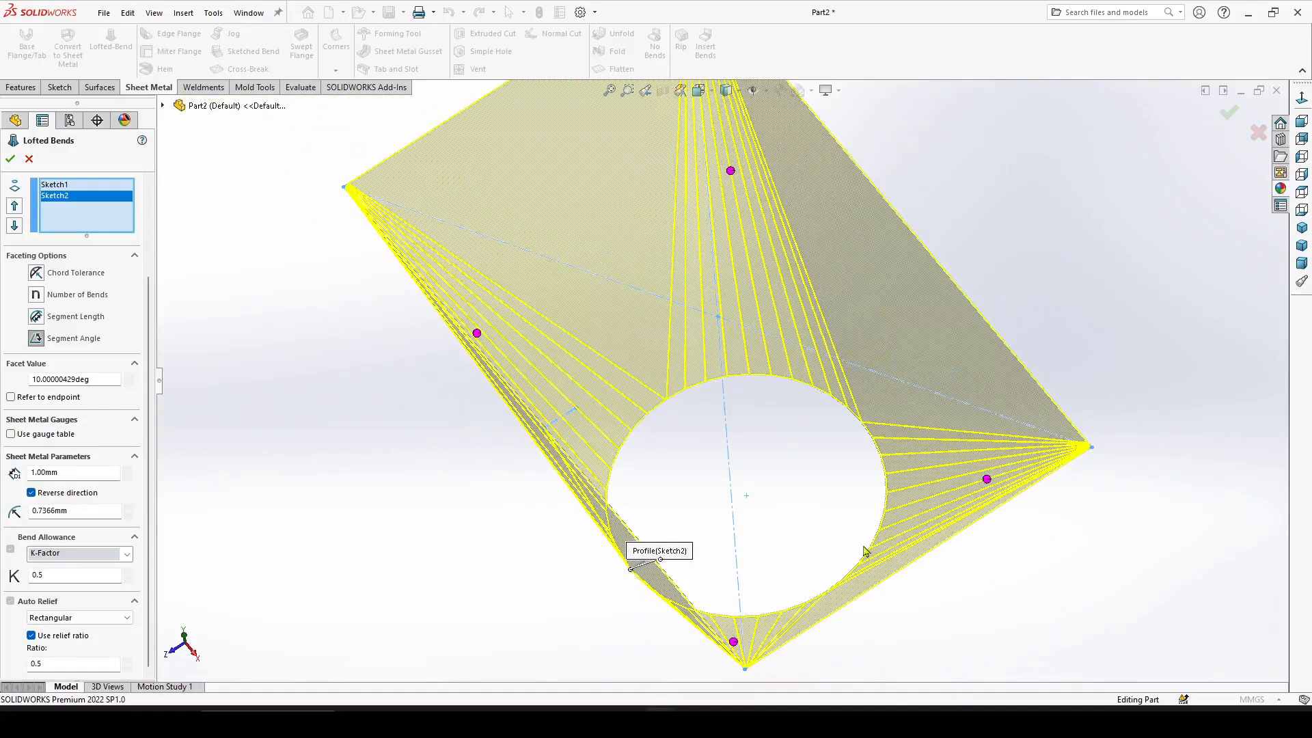
Try a segment angle of 30 degrees for the facets and inspect the lofted bend around the circular end
{"action": "scroll", "coordinate": [861, 581], "scroll_direction": "down", "scroll_amount": 3}
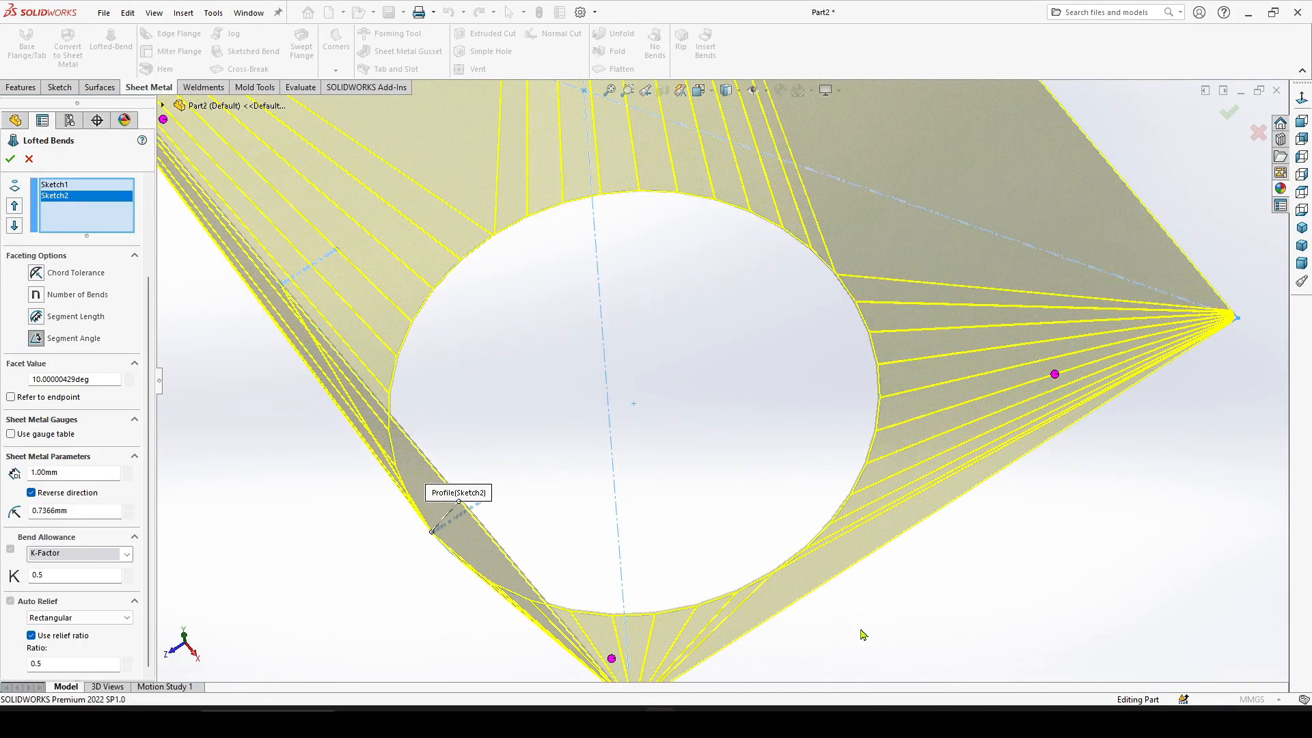
{"action": "middle_click_drag", "start_coordinate": [863, 635], "coordinate": [797, 452]}
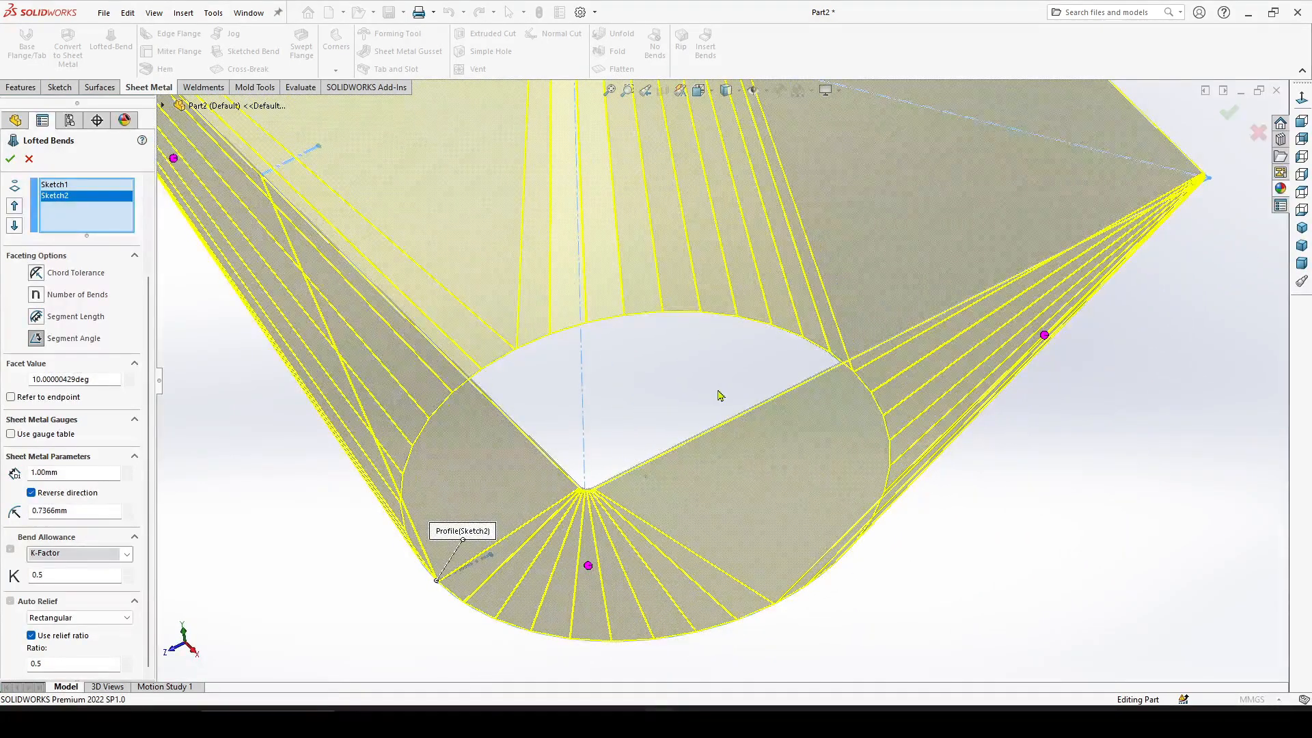
{"action": "middle_click_drag", "start_coordinate": [718, 395], "coordinate": [718, 460]}
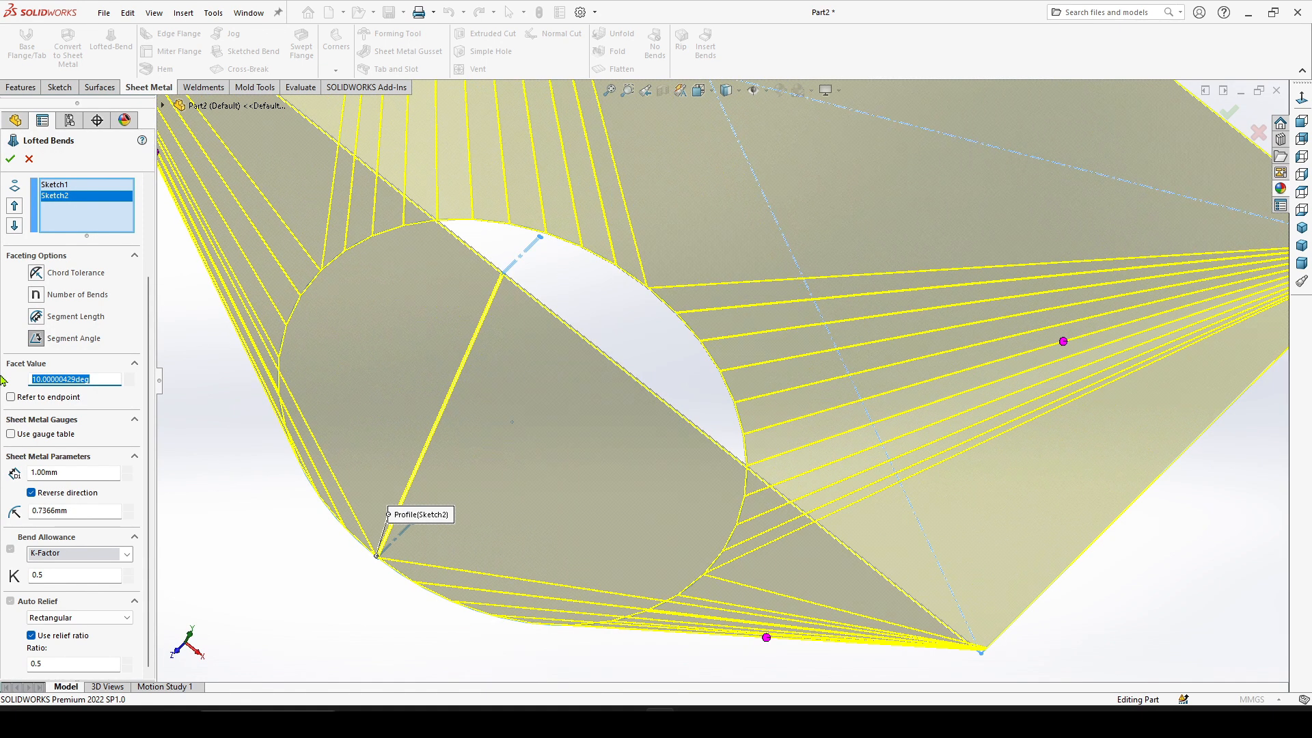
{"action": "type", "text": "30"}
{"action": "key", "text": "Return"}
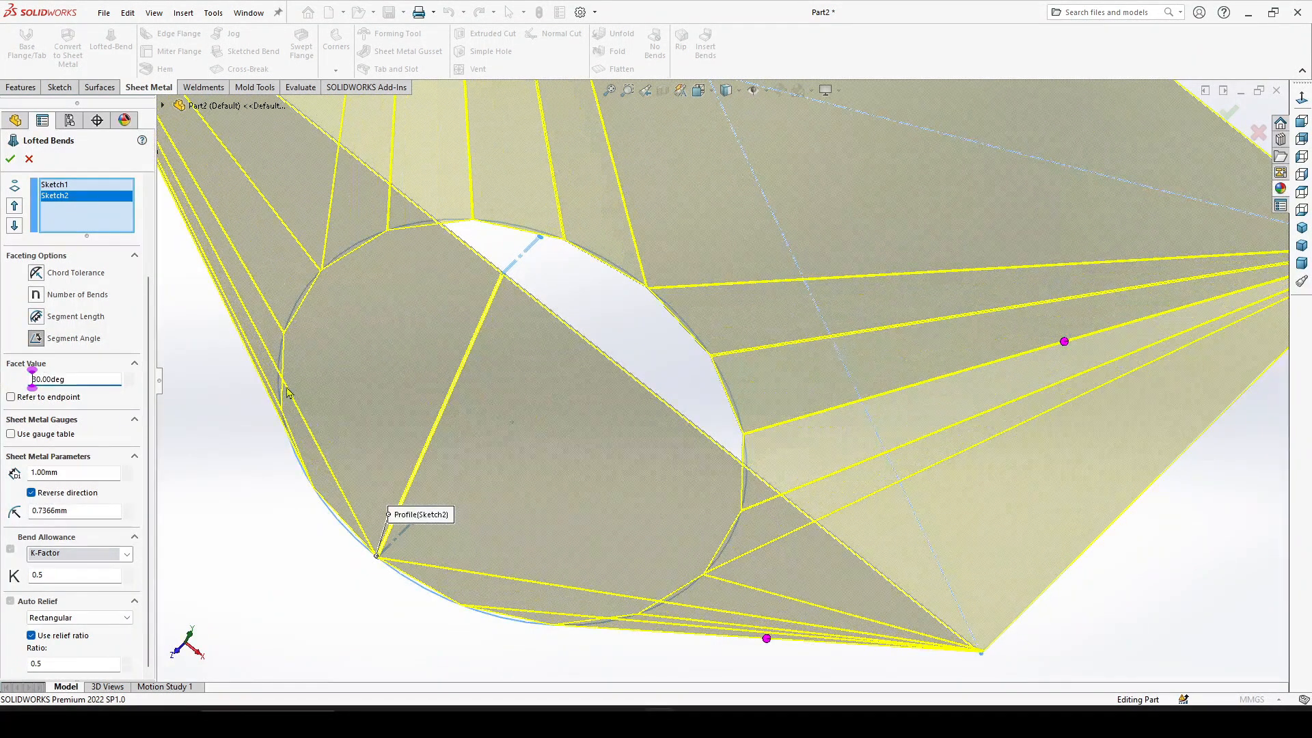
{"action": "scroll", "coordinate": [549, 483], "scroll_direction": "up", "scroll_amount": 3}
{"action": "middle_click_drag", "start_coordinate": [604, 602], "coordinate": [632, 359]}
{"action": "scroll", "coordinate": [713, 301], "scroll_direction": "up", "scroll_amount": 2}
{"action": "scroll", "coordinate": [744, 239], "scroll_direction": "down", "scroll_amount": 4}
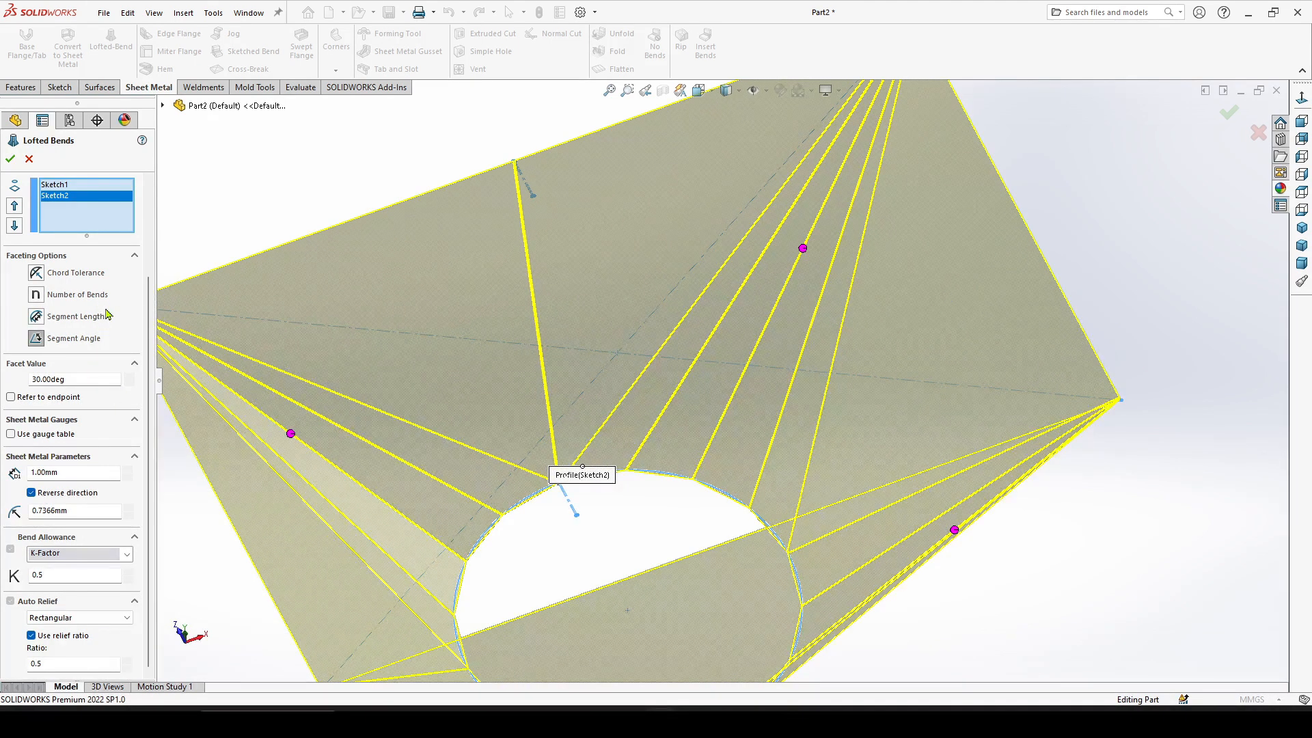
Switch the lofted bend's faceting to Number of Bends and examine the bend lines converging at a rectangle corner
{"action": "left_click", "coordinate": [36, 295]}
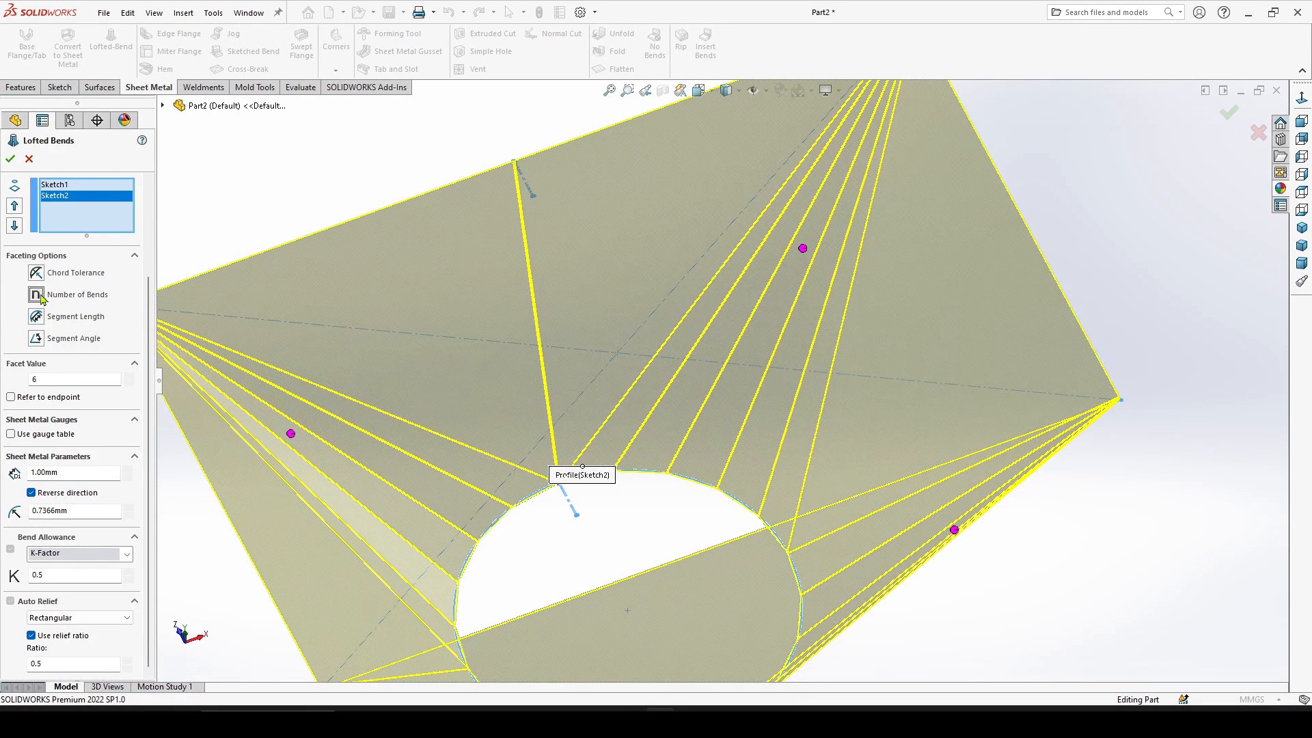
{"action": "scroll", "coordinate": [725, 328], "scroll_direction": "up", "scroll_amount": 3}
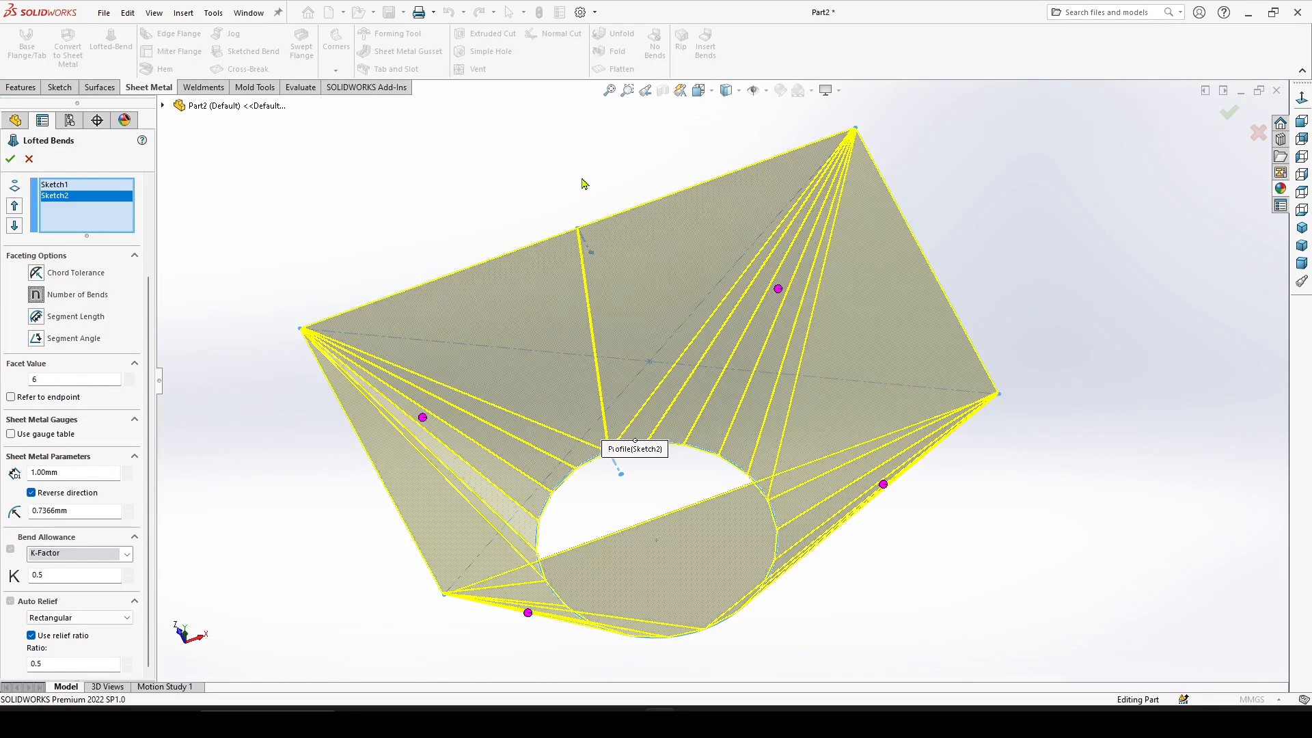
{"action": "middle_click_drag", "start_coordinate": [592, 199], "coordinate": [639, 311]}
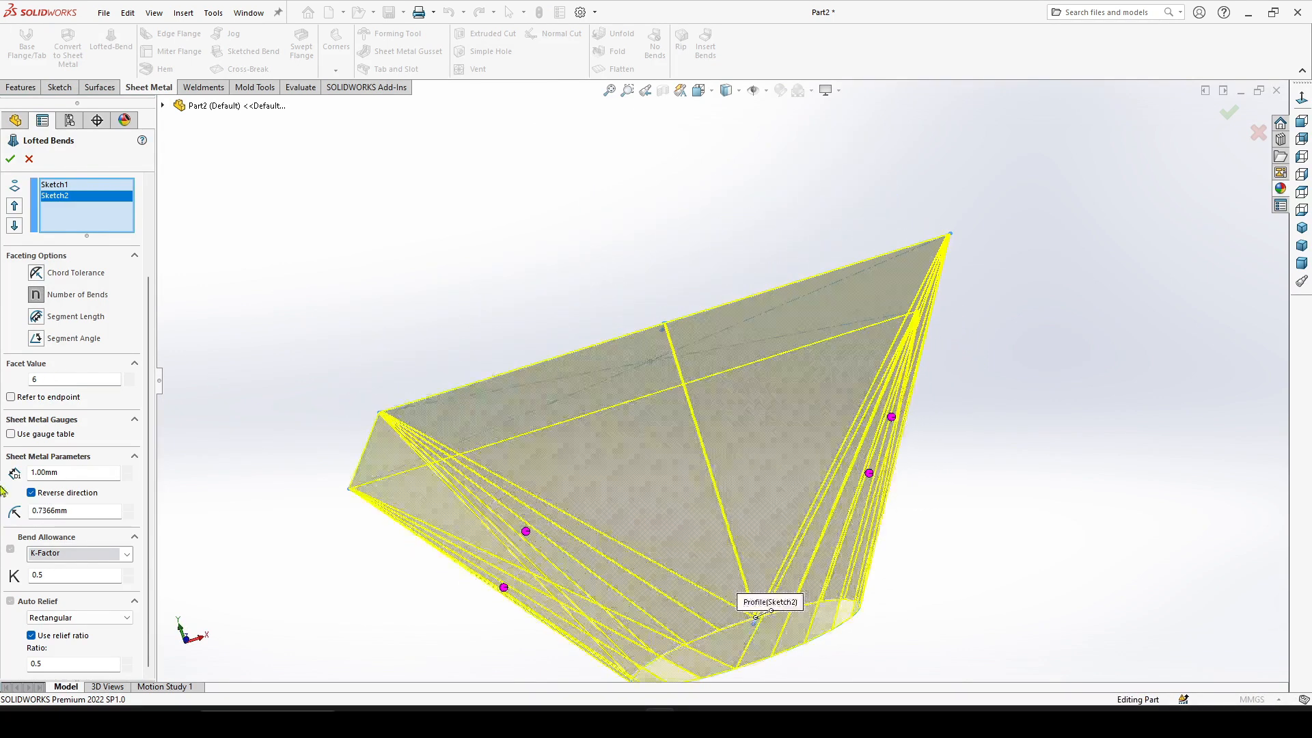
{"action": "middle_click_drag", "start_coordinate": [445, 615], "coordinate": [354, 566]}
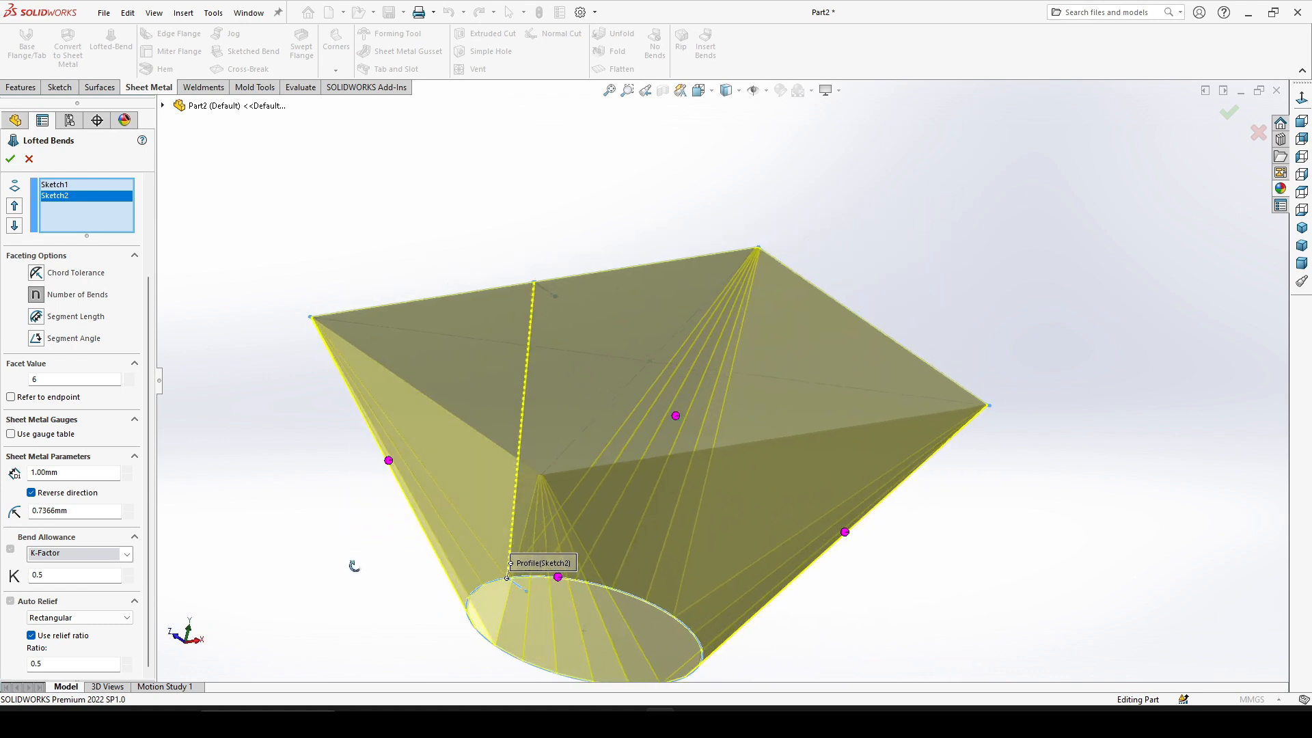
{"action": "scroll", "coordinate": [751, 247], "scroll_direction": "down", "scroll_amount": 3}
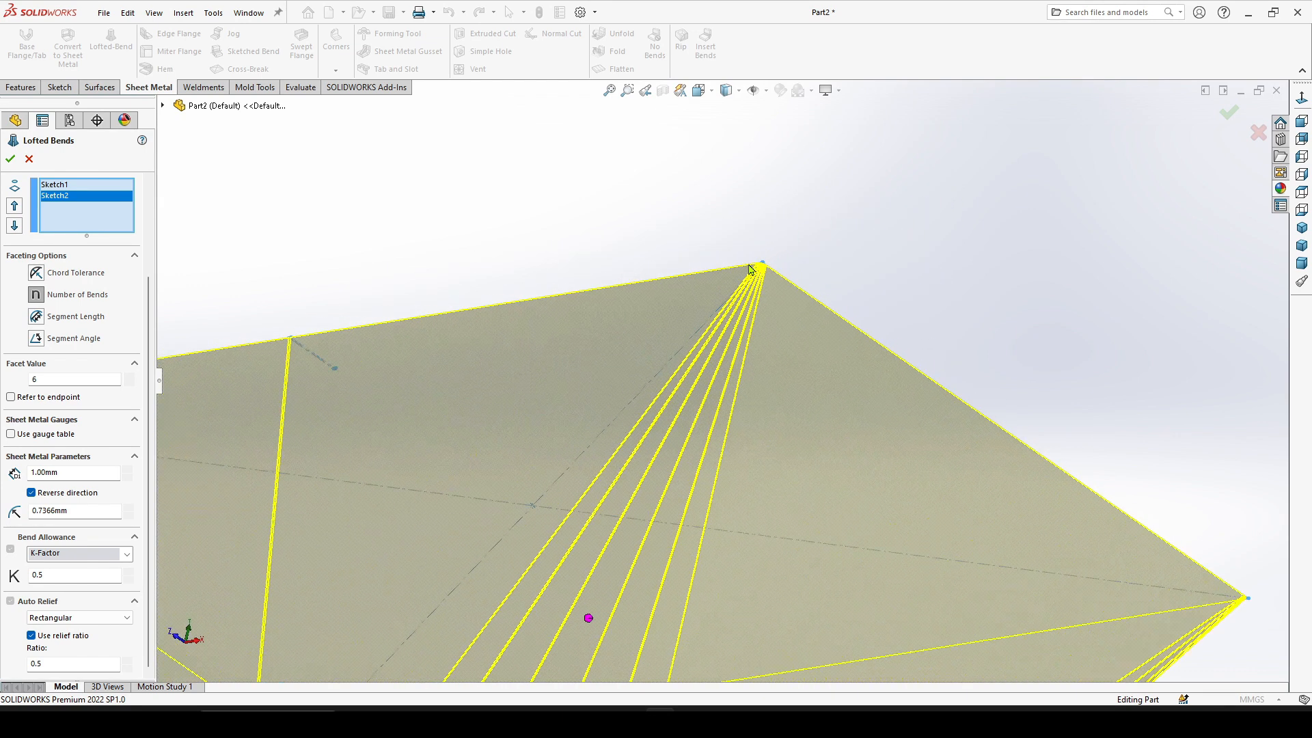
{"action": "scroll", "coordinate": [752, 247], "scroll_direction": "up", "scroll_amount": 1}
{"action": "scroll", "coordinate": [738, 348], "scroll_direction": "down", "scroll_amount": 5}
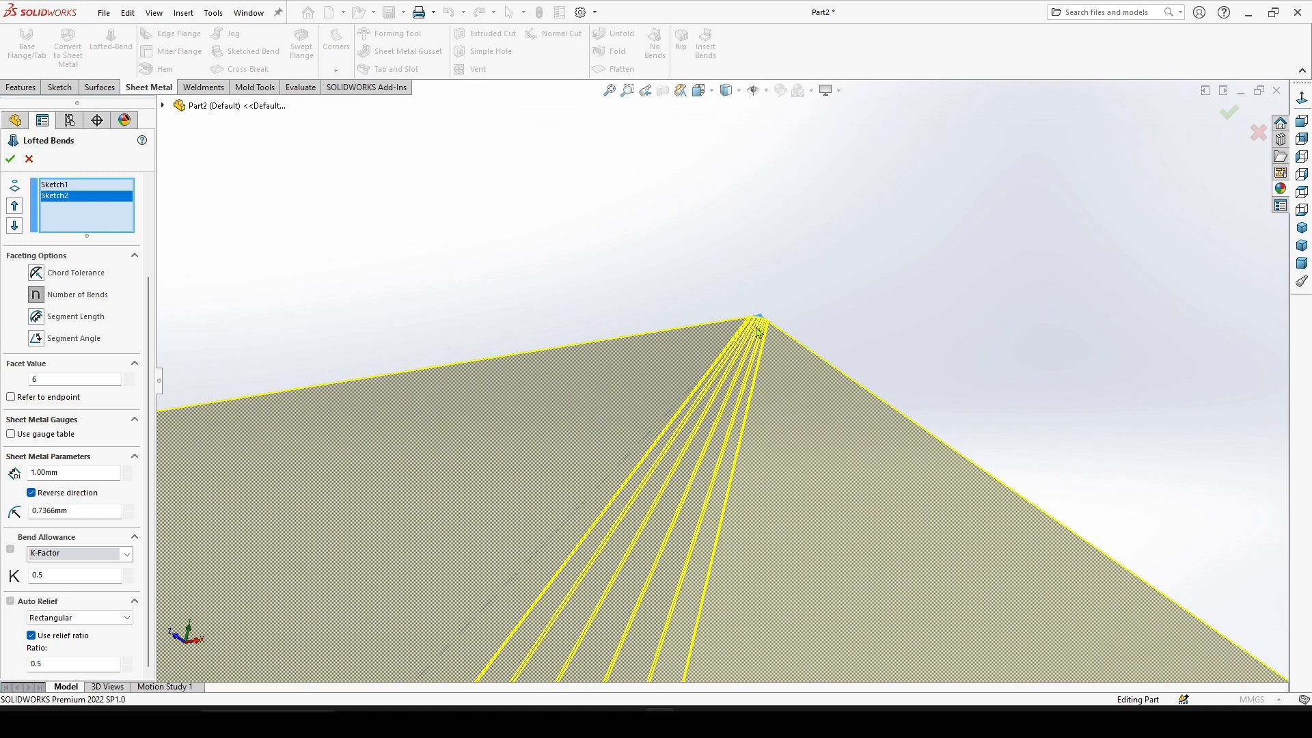
{"action": "scroll", "coordinate": [738, 332], "scroll_direction": "down", "scroll_amount": 2}
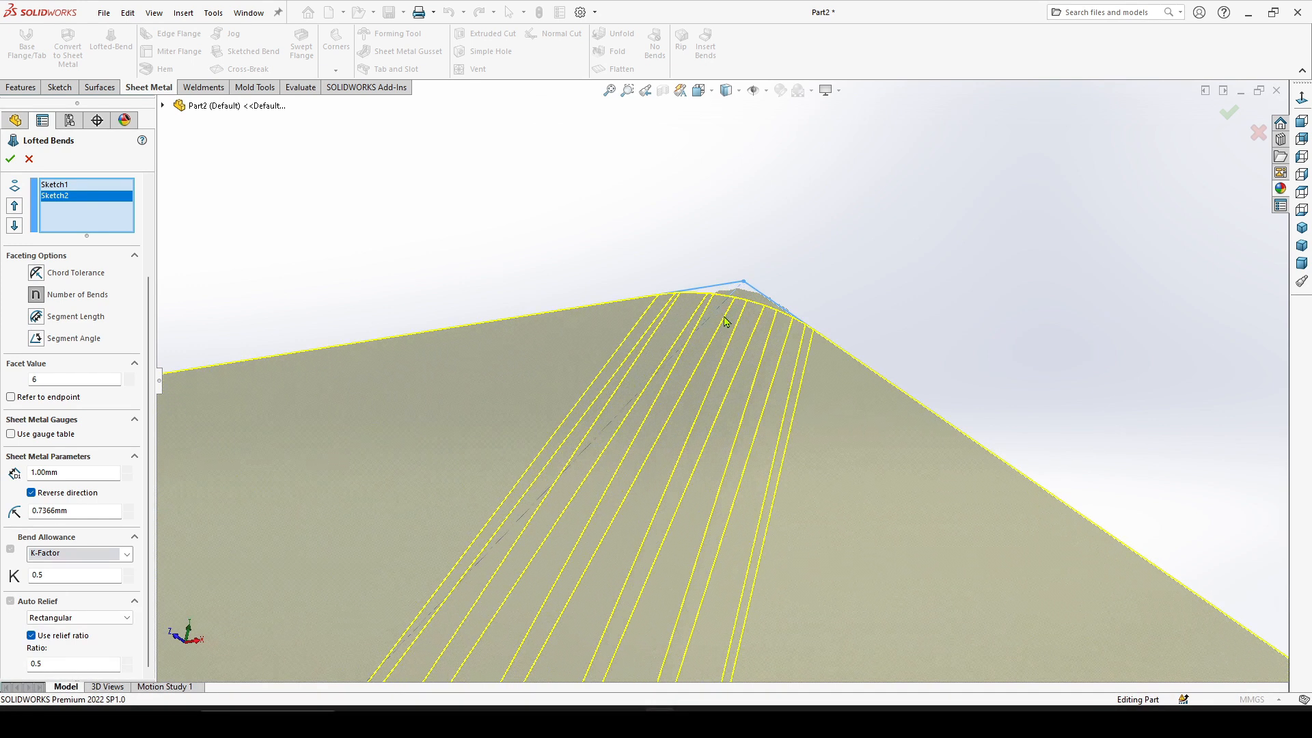
Try the Refer to endpoint option for the facet value and examine the preview at the rectangle corner
{"action": "left_click", "coordinate": [10, 399]}
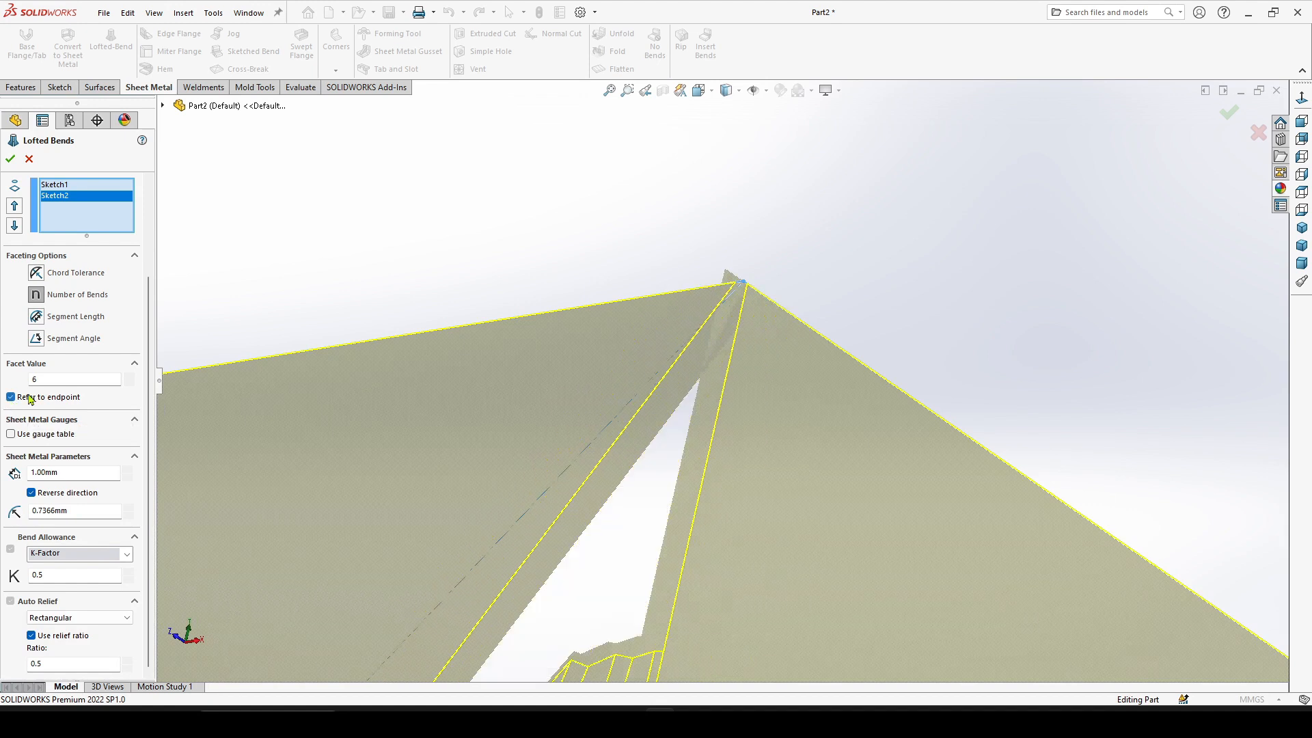
{"action": "scroll", "coordinate": [736, 288], "scroll_direction": "down", "scroll_amount": 3}
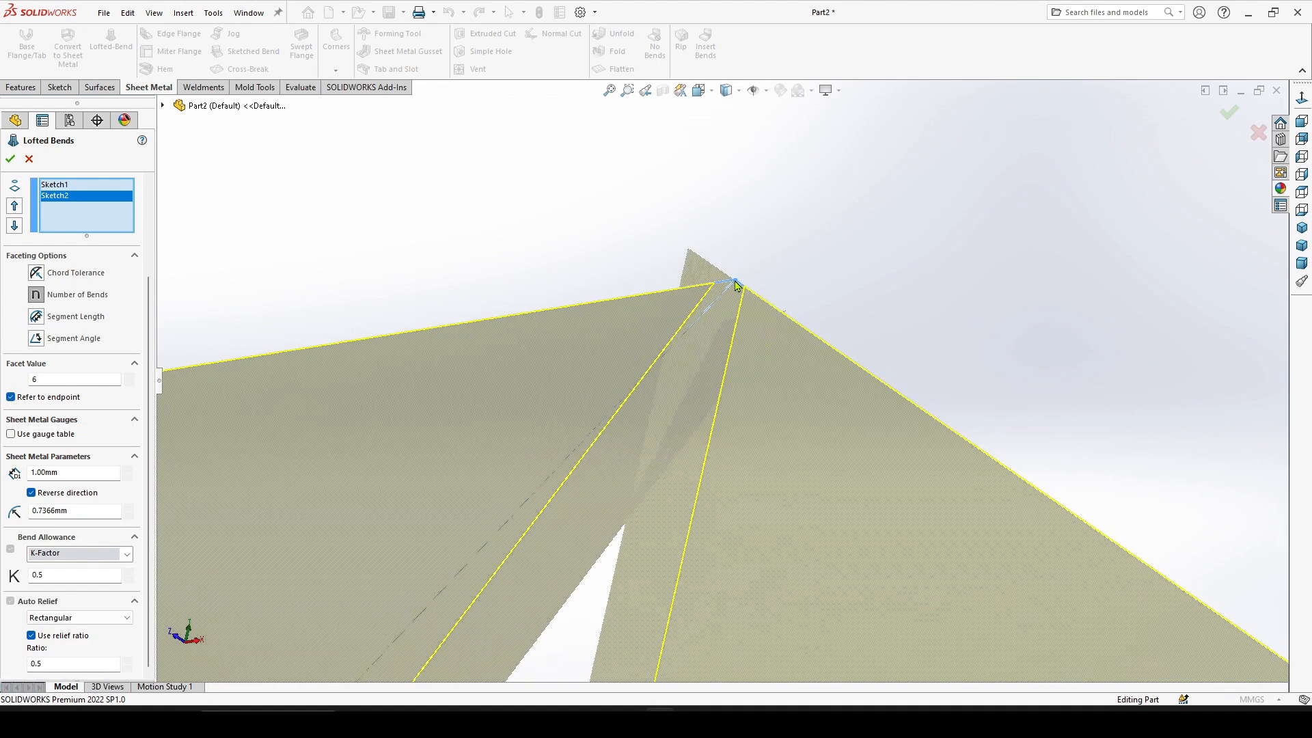
{"action": "scroll", "coordinate": [707, 299], "scroll_direction": "up", "scroll_amount": 6}
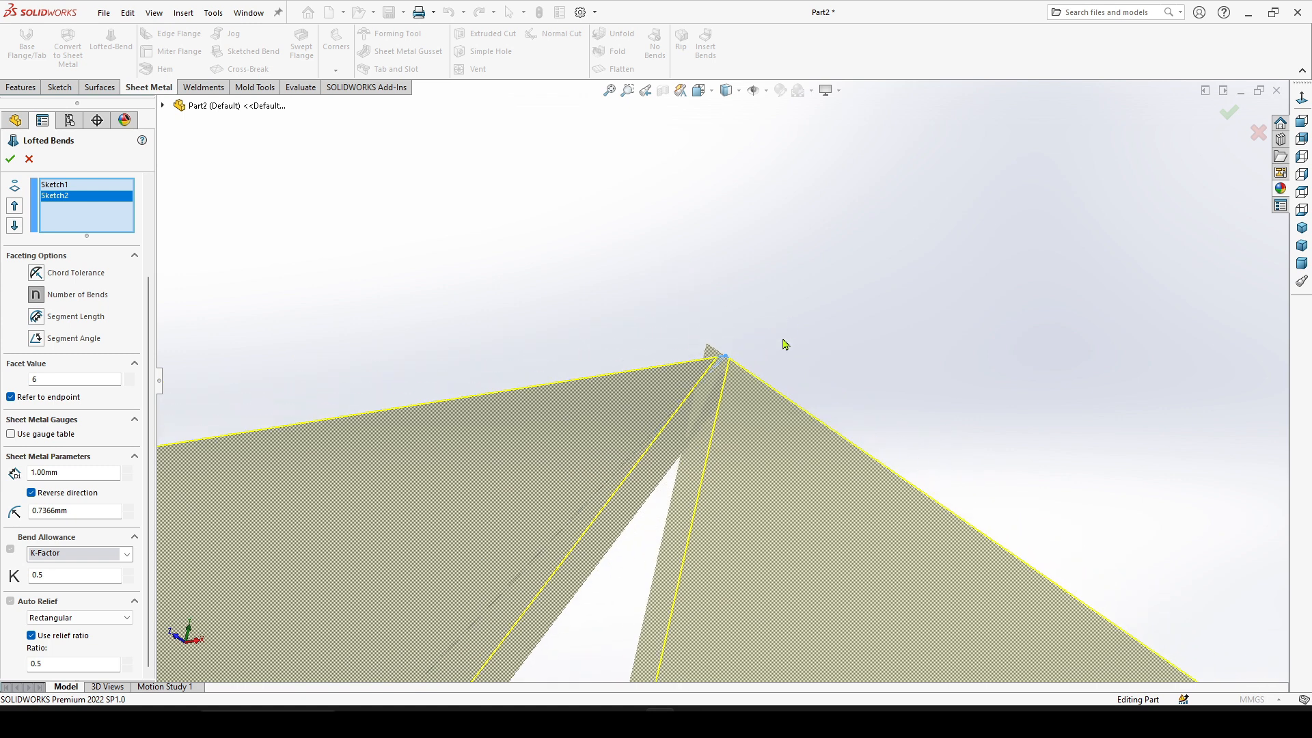
{"action": "scroll", "coordinate": [703, 390], "scroll_direction": "down", "scroll_amount": 9}
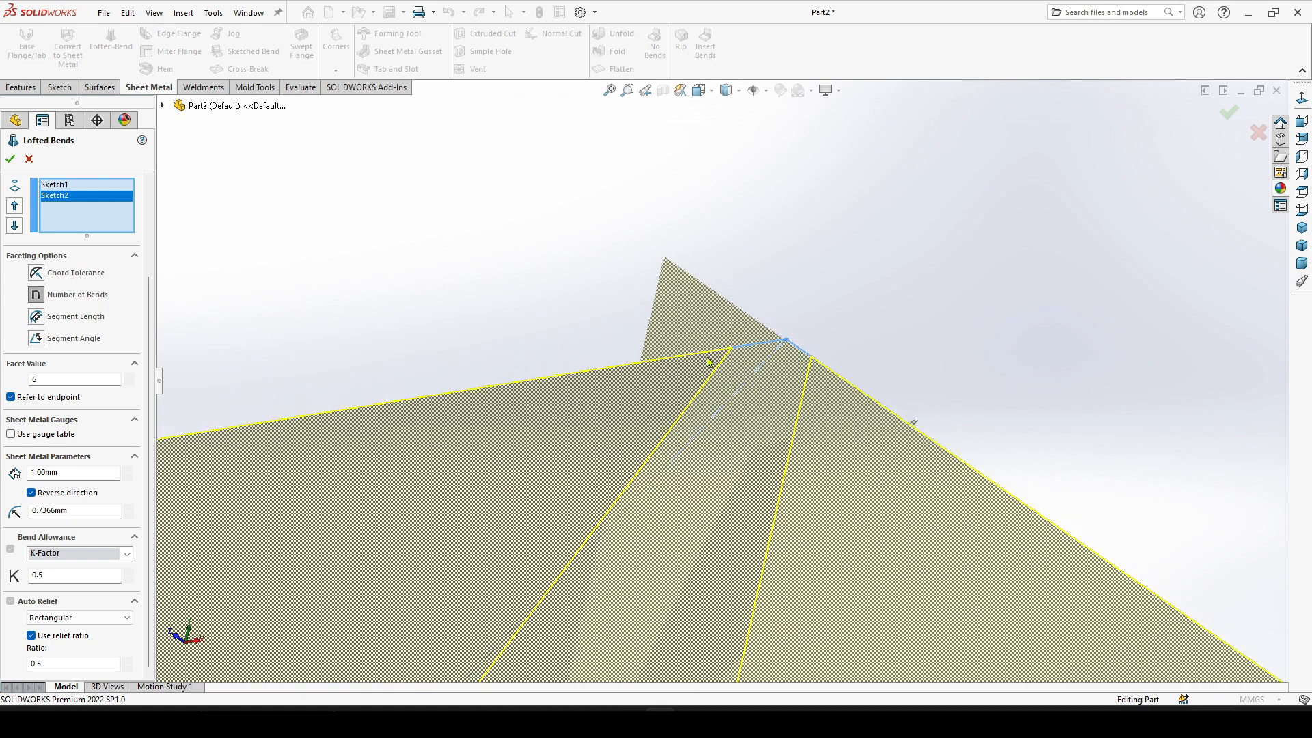
{"action": "scroll", "coordinate": [758, 362], "scroll_direction": "up", "scroll_amount": 5}
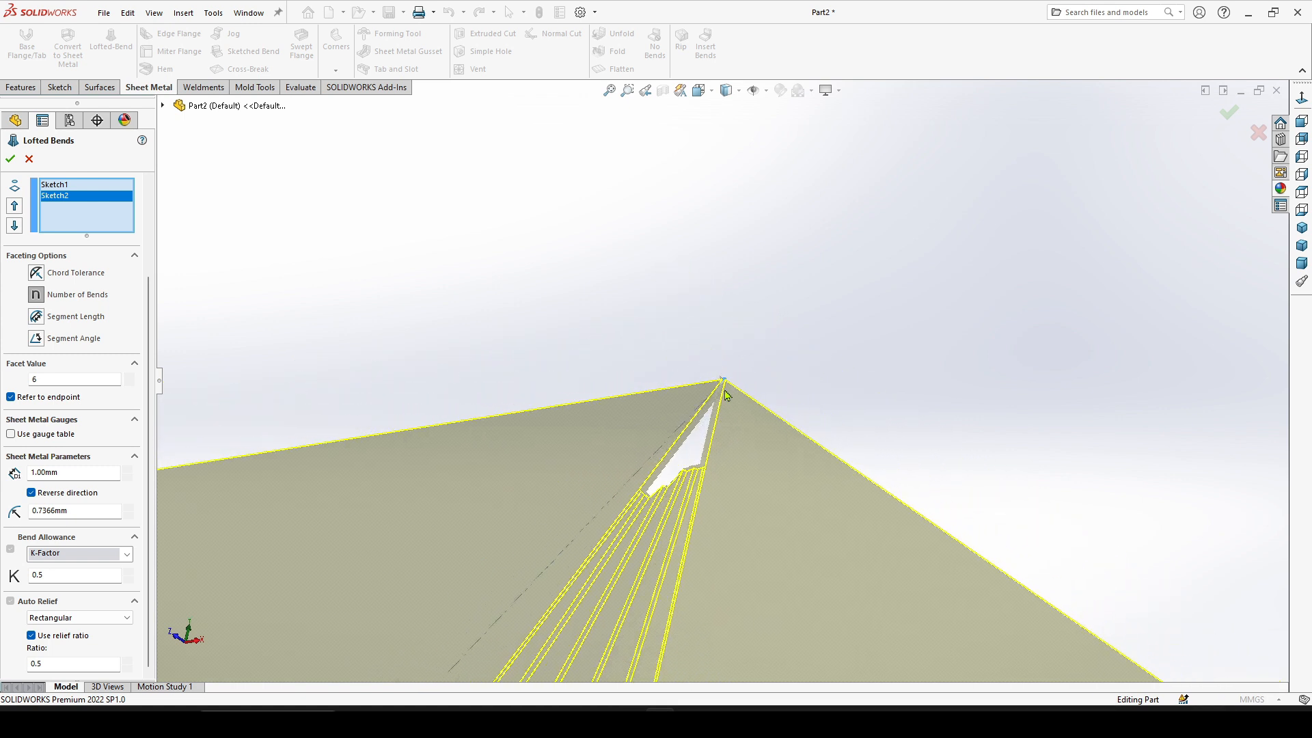
{"action": "scroll", "coordinate": [771, 386], "scroll_direction": "up", "scroll_amount": 2}
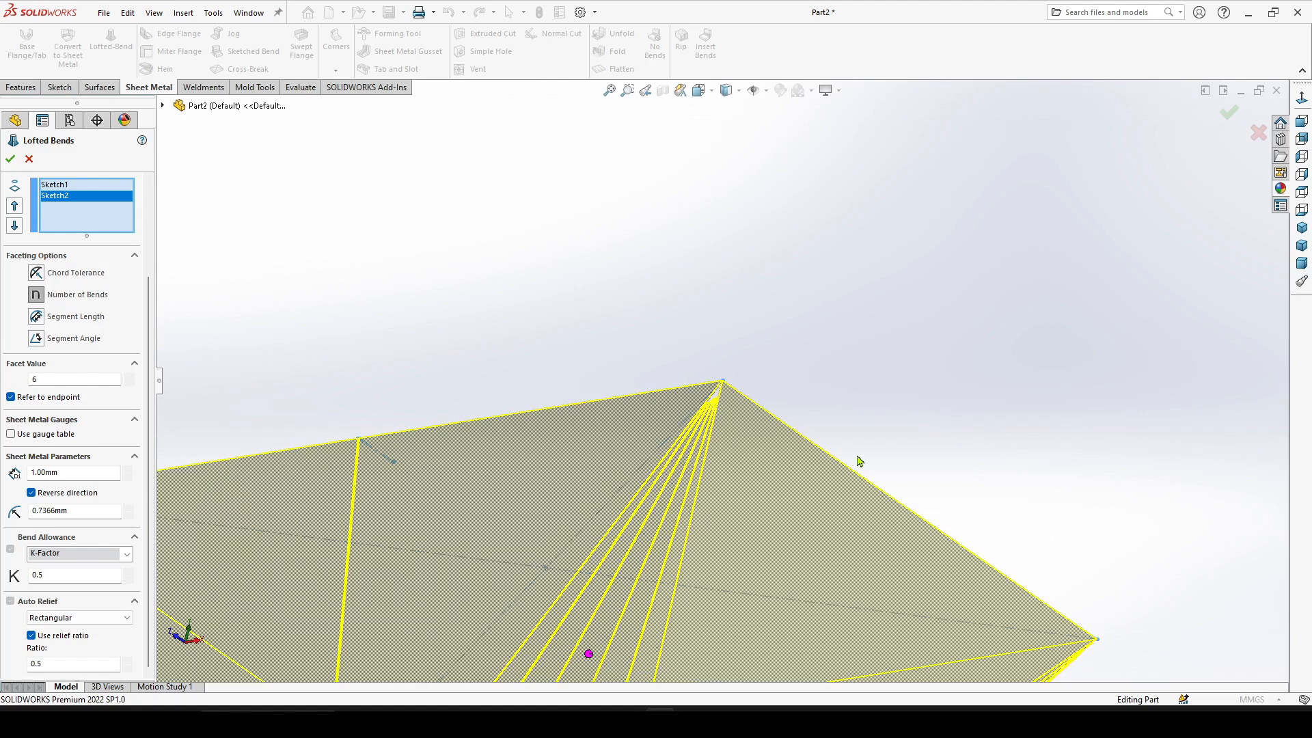
Disable the reversed thickness direction and Refer to endpoint, facet by Chord Tolerance at 0.50 mm, and inspect the rectangle corner
{"action": "scroll", "coordinate": [659, 386], "scroll_direction": "down", "scroll_amount": 5}
{"action": "scroll", "coordinate": [895, 370], "scroll_direction": "down", "scroll_amount": 6}
{"action": "scroll", "coordinate": [383, 447], "scroll_direction": "down", "scroll_amount": 2}
{"action": "left_click", "coordinate": [32, 492]}
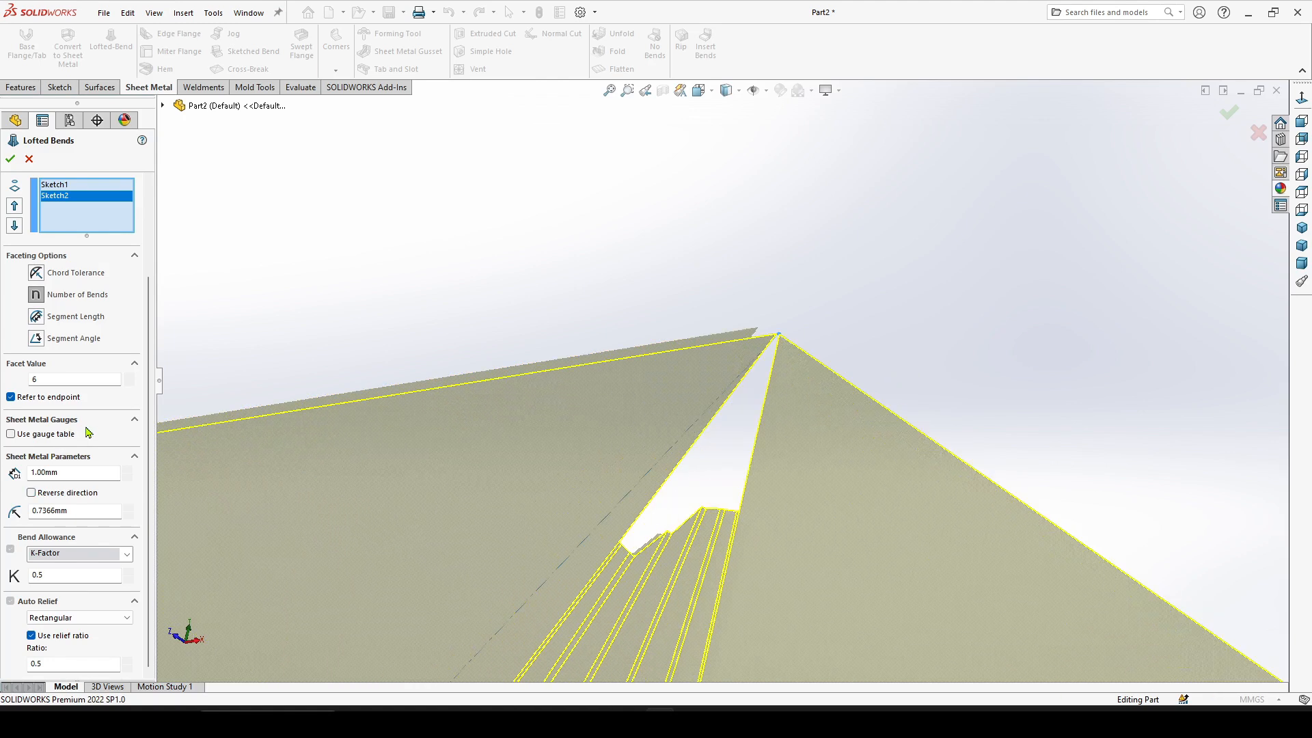
{"action": "left_click", "coordinate": [11, 398]}
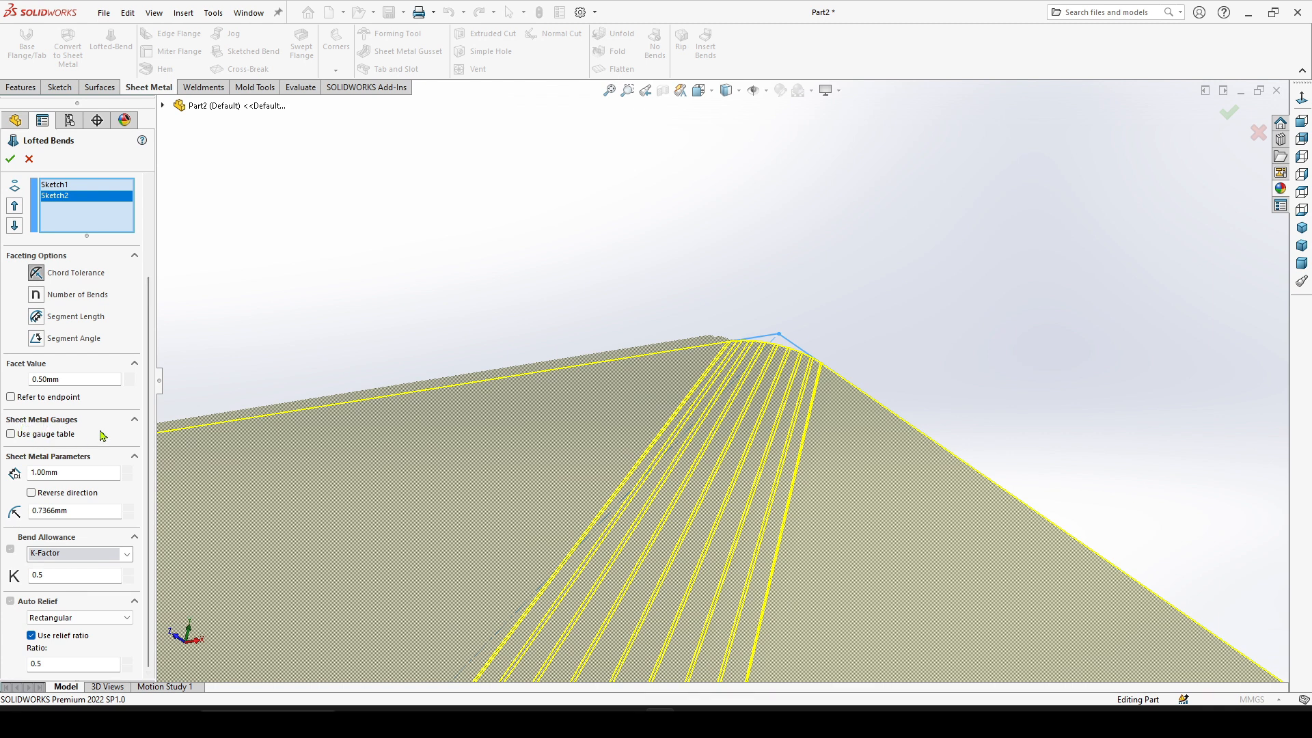
{"action": "scroll", "coordinate": [714, 299], "scroll_direction": "up", "scroll_amount": 4}
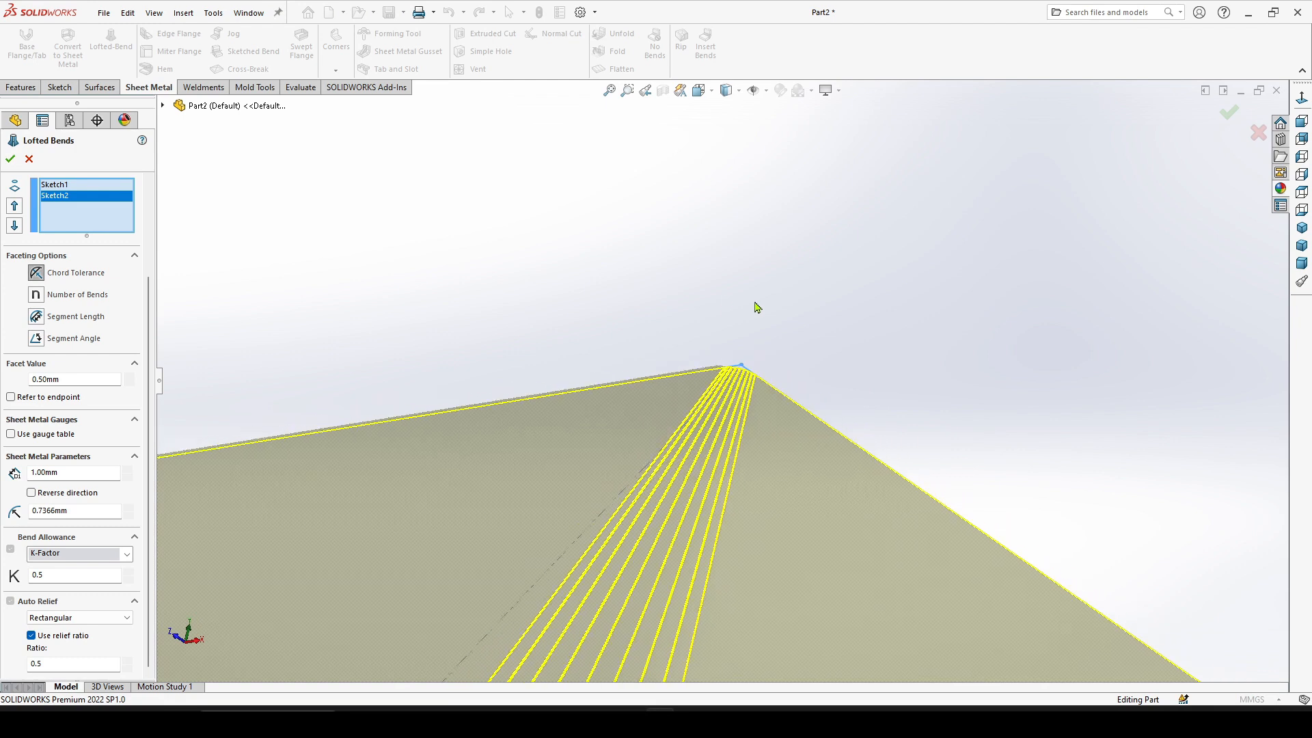
{"action": "scroll", "coordinate": [605, 313], "scroll_direction": "down", "scroll_amount": 6}
{"action": "scroll", "coordinate": [772, 285], "scroll_direction": "up", "scroll_amount": 2}
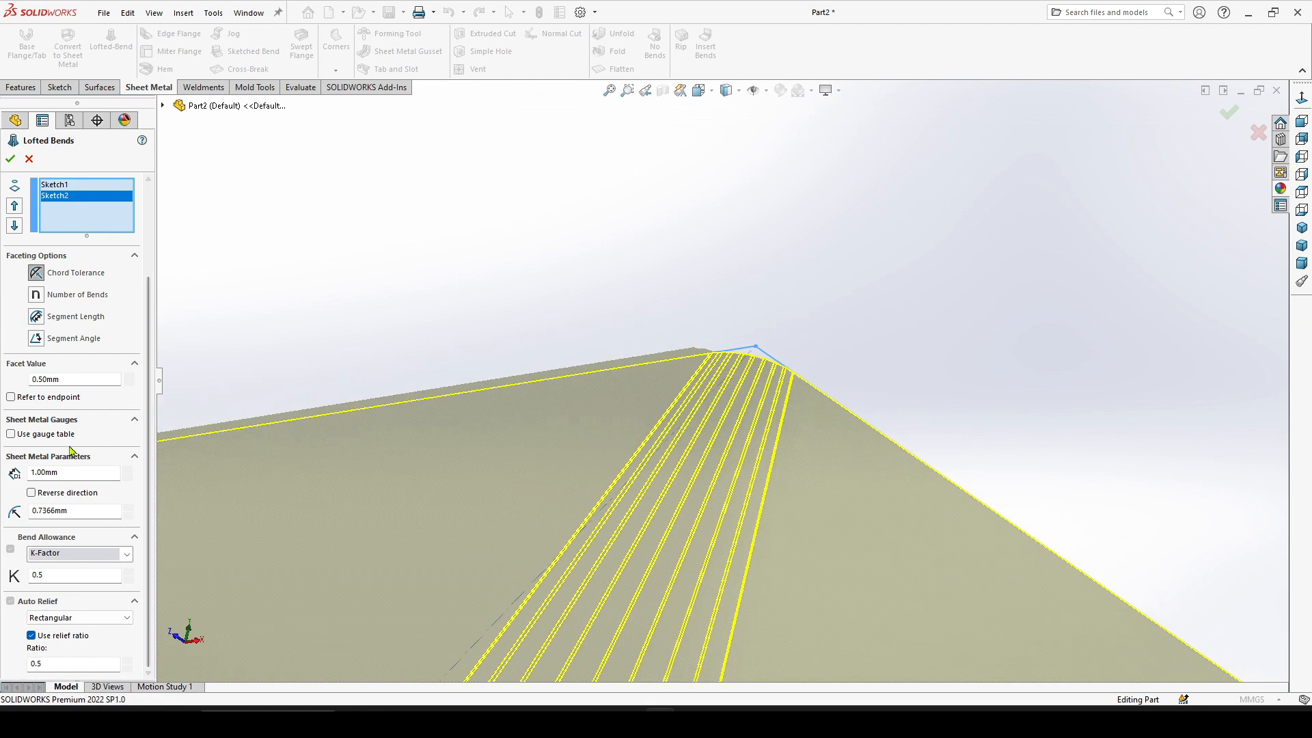
Enable the gauge table for the lofted bend and choose the SAMPLE TABLE - STEEL table
{"action": "left_click", "coordinate": [10, 438]}
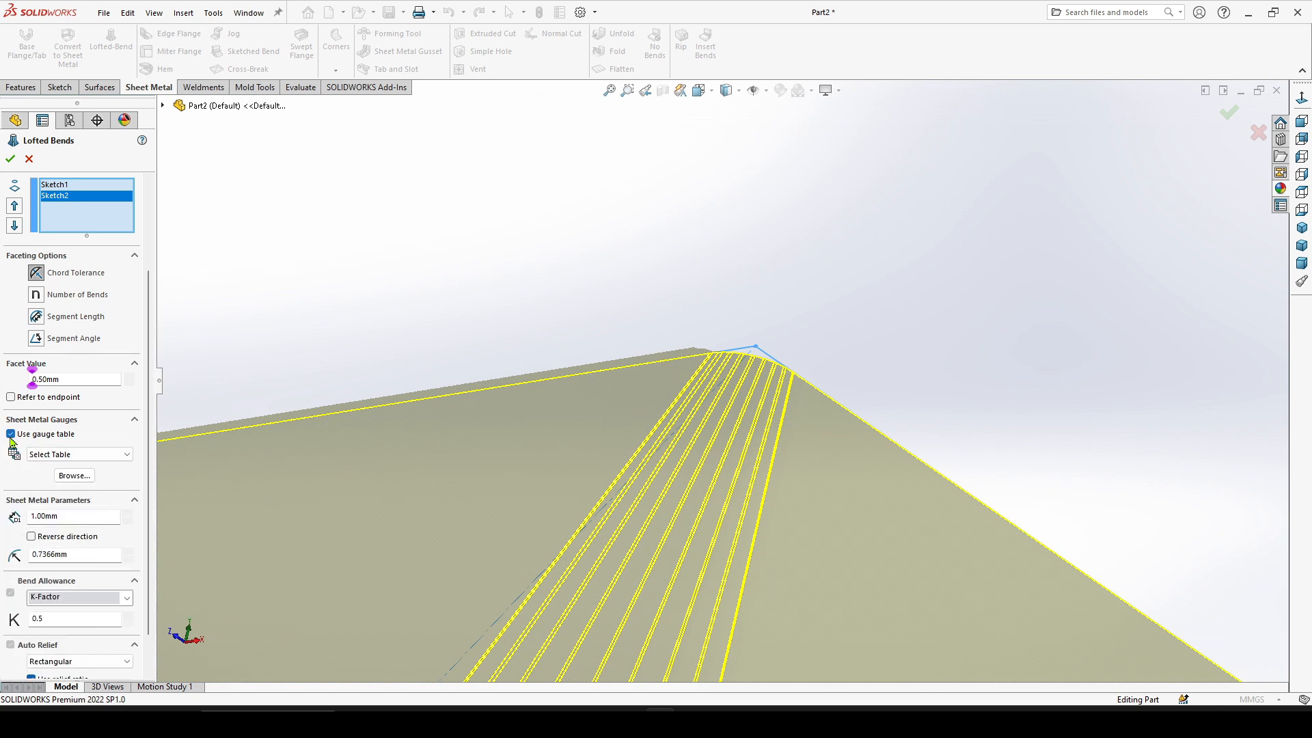
{"action": "left_click", "coordinate": [120, 455]}
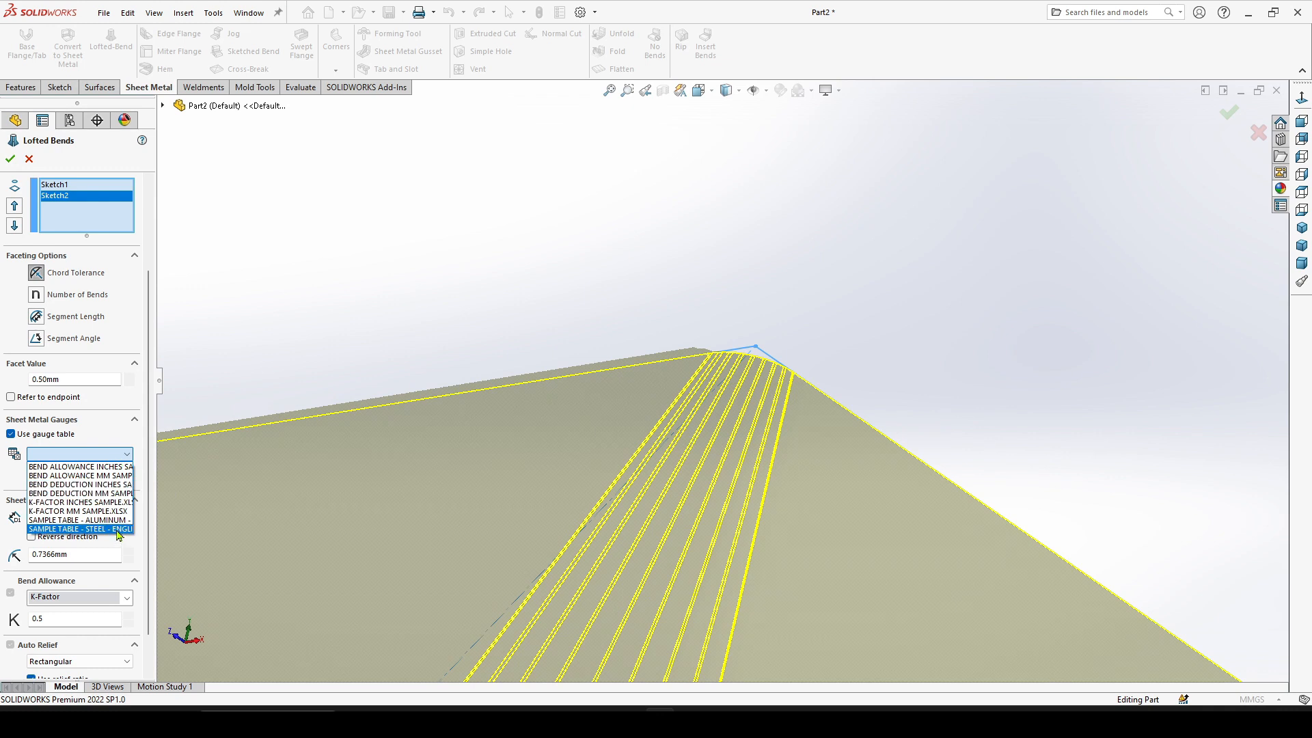
{"action": "left_click", "coordinate": [79, 529]}
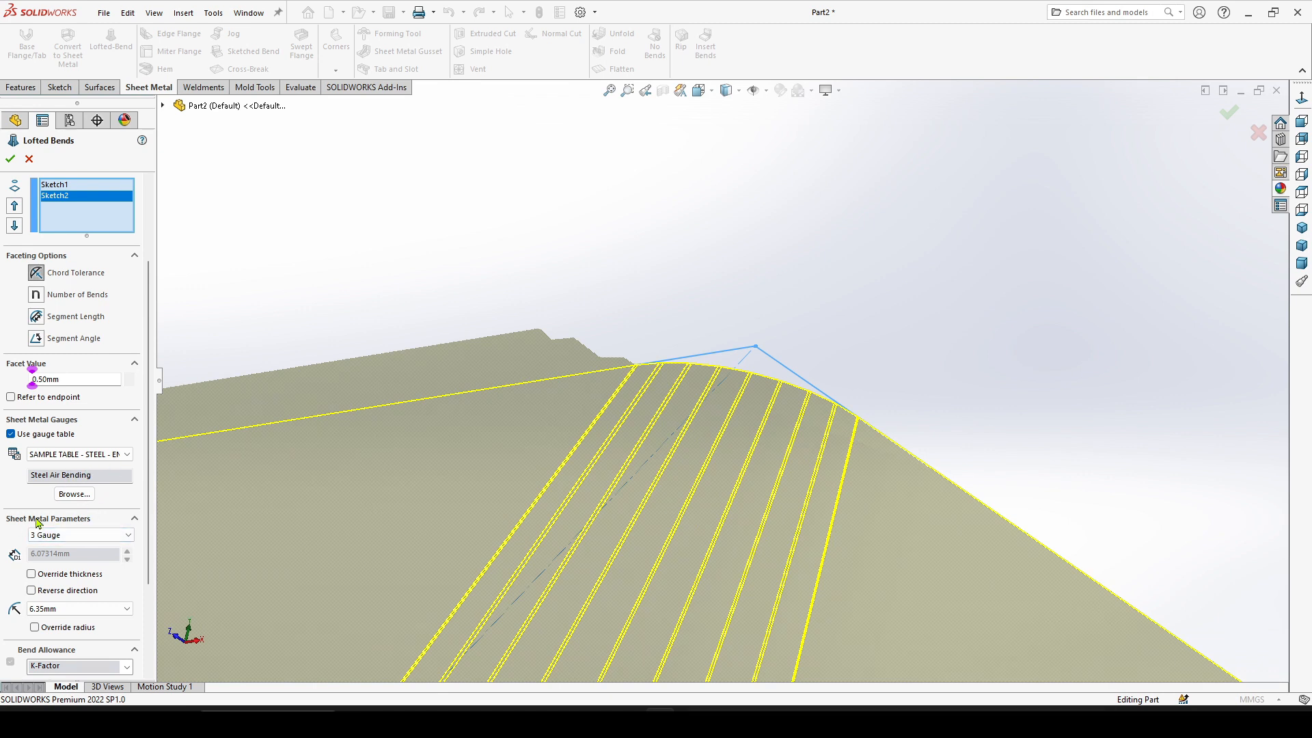
Set the sheet thickness to 18 Gauge and inspect the transition
{"action": "left_click", "coordinate": [129, 536]}
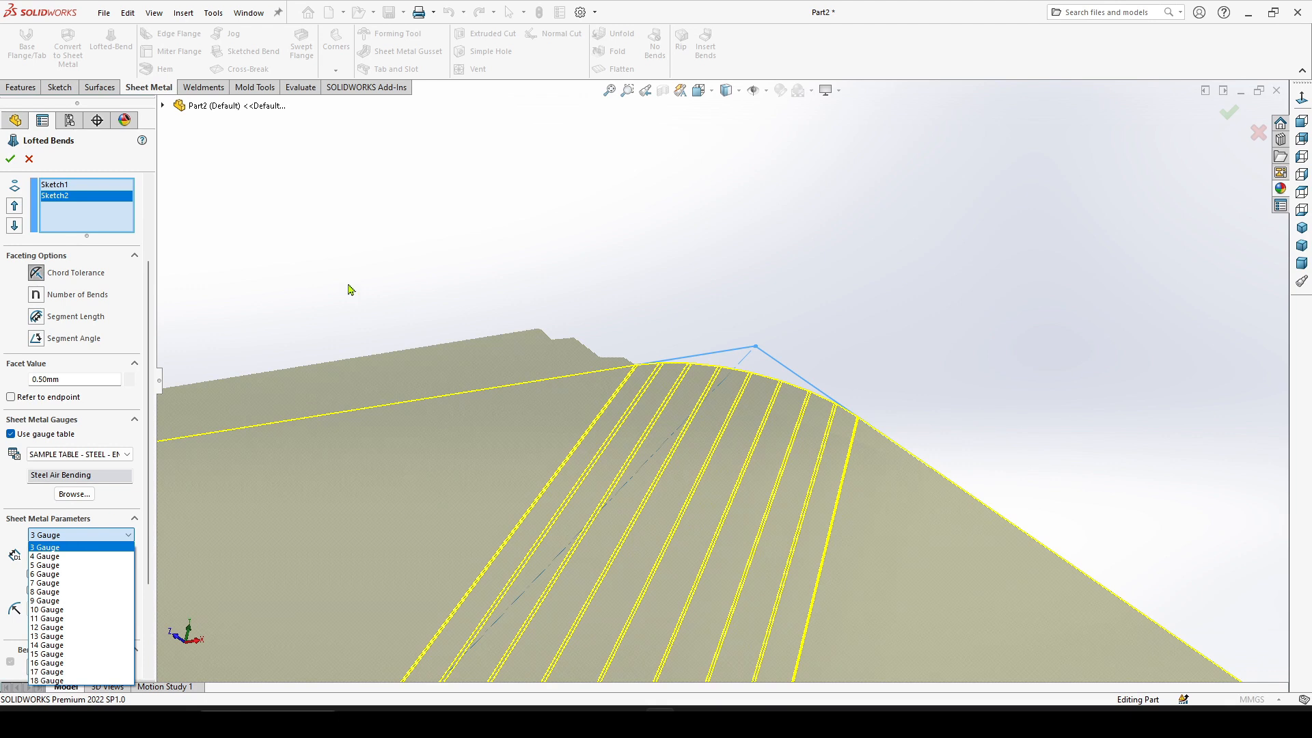
{"action": "scroll", "coordinate": [719, 225], "scroll_direction": "up", "scroll_amount": 7}
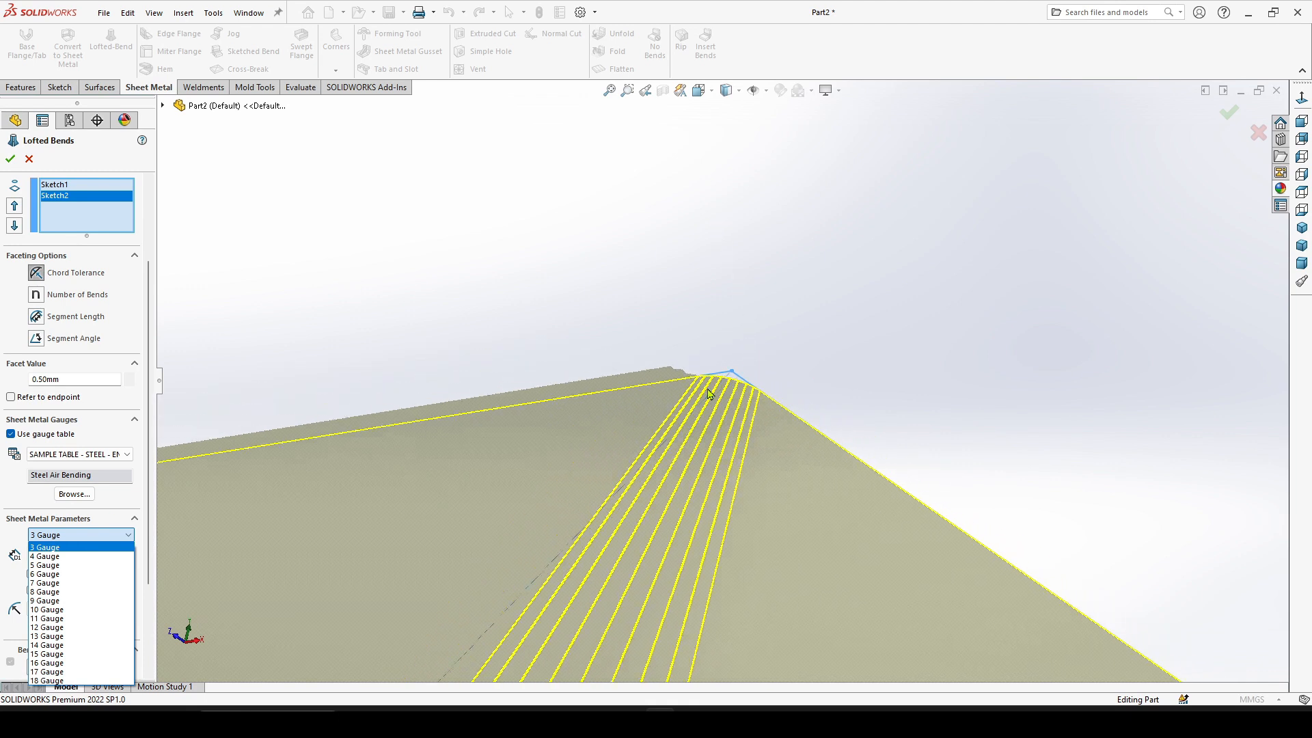
{"action": "scroll", "coordinate": [773, 313], "scroll_direction": "up", "scroll_amount": 6}
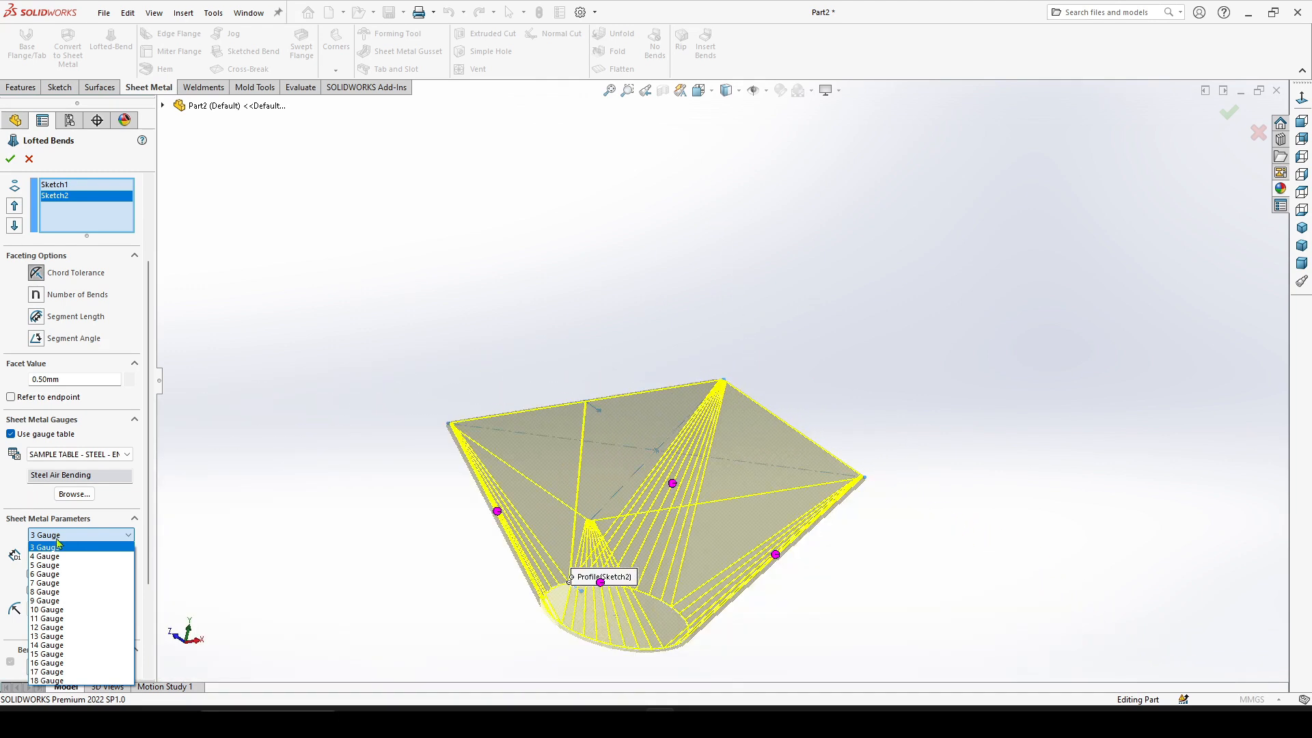
{"action": "left_click", "coordinate": [53, 681]}
{"action": "middle_click_drag", "start_coordinate": [711, 601], "coordinate": [737, 612]}
{"action": "scroll", "coordinate": [770, 524], "scroll_direction": "down", "scroll_amount": 4}
{"action": "scroll", "coordinate": [899, 259], "scroll_direction": "up", "scroll_amount": 2}
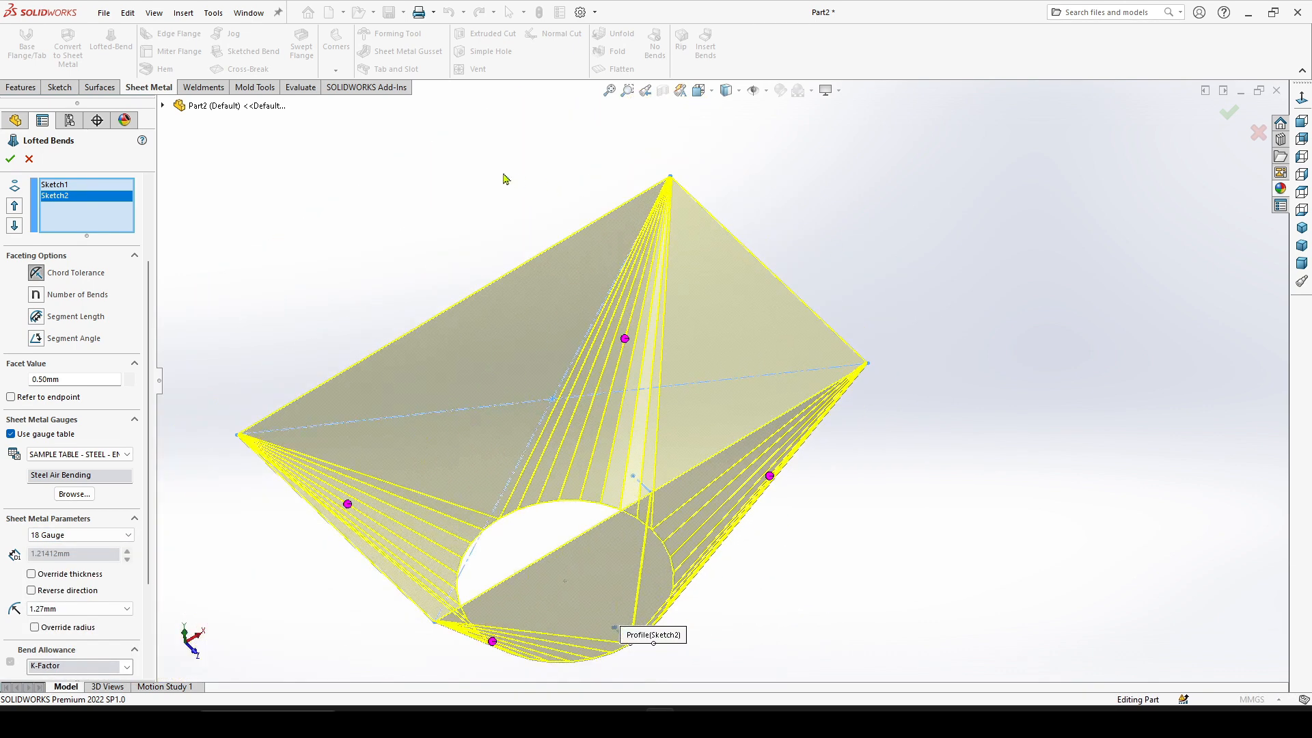
Try 10 Gauge for the sheet thickness, restore 3 Gauge, and inspect the transition's edges
{"action": "scroll", "coordinate": [504, 178], "scroll_direction": "down", "scroll_amount": 3}
{"action": "left_click", "coordinate": [80, 535]}
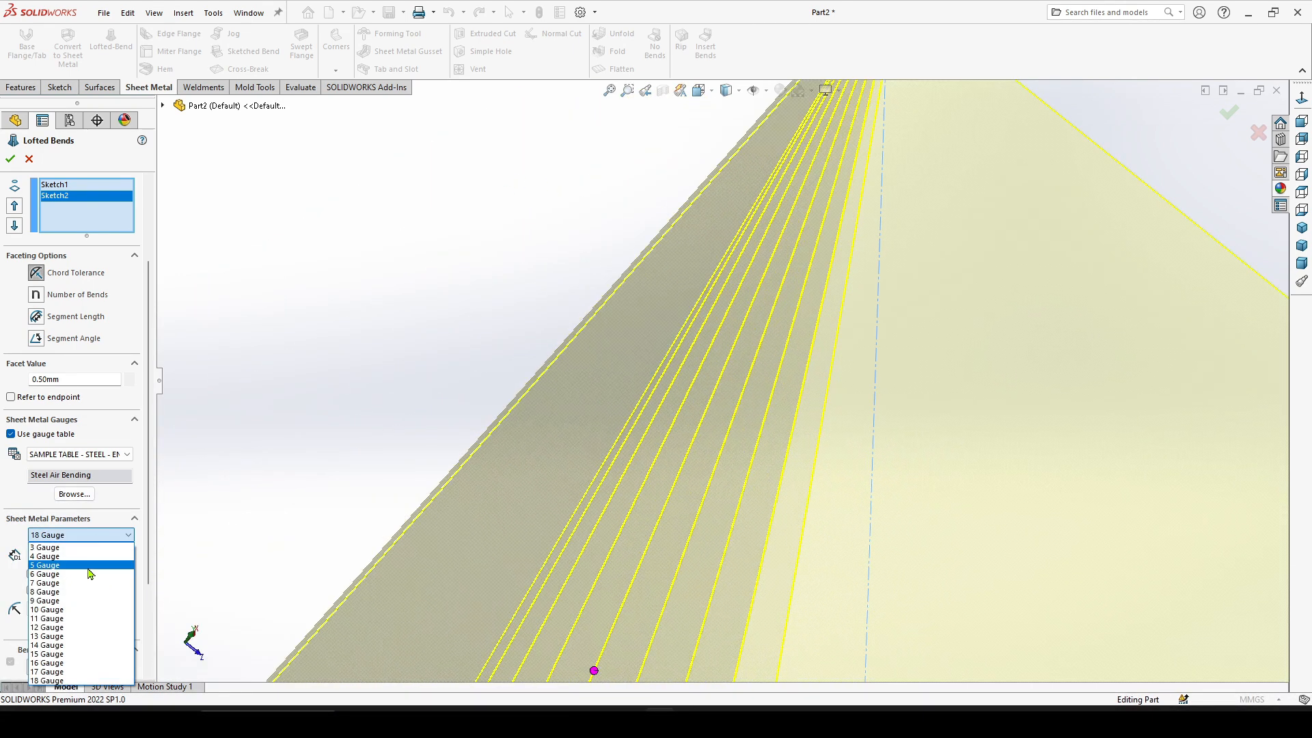
{"action": "left_click", "coordinate": [77, 610]}
{"action": "left_click", "coordinate": [125, 535]}
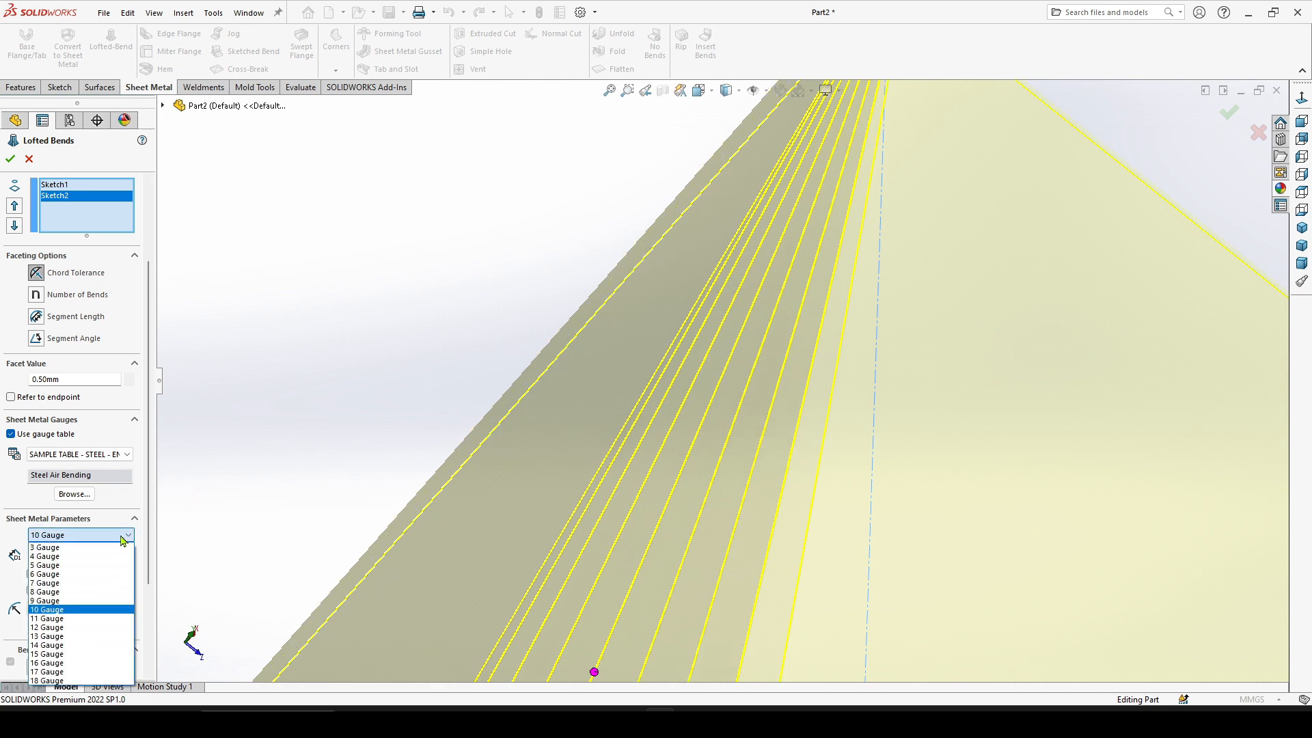
{"action": "left_click", "coordinate": [102, 551]}
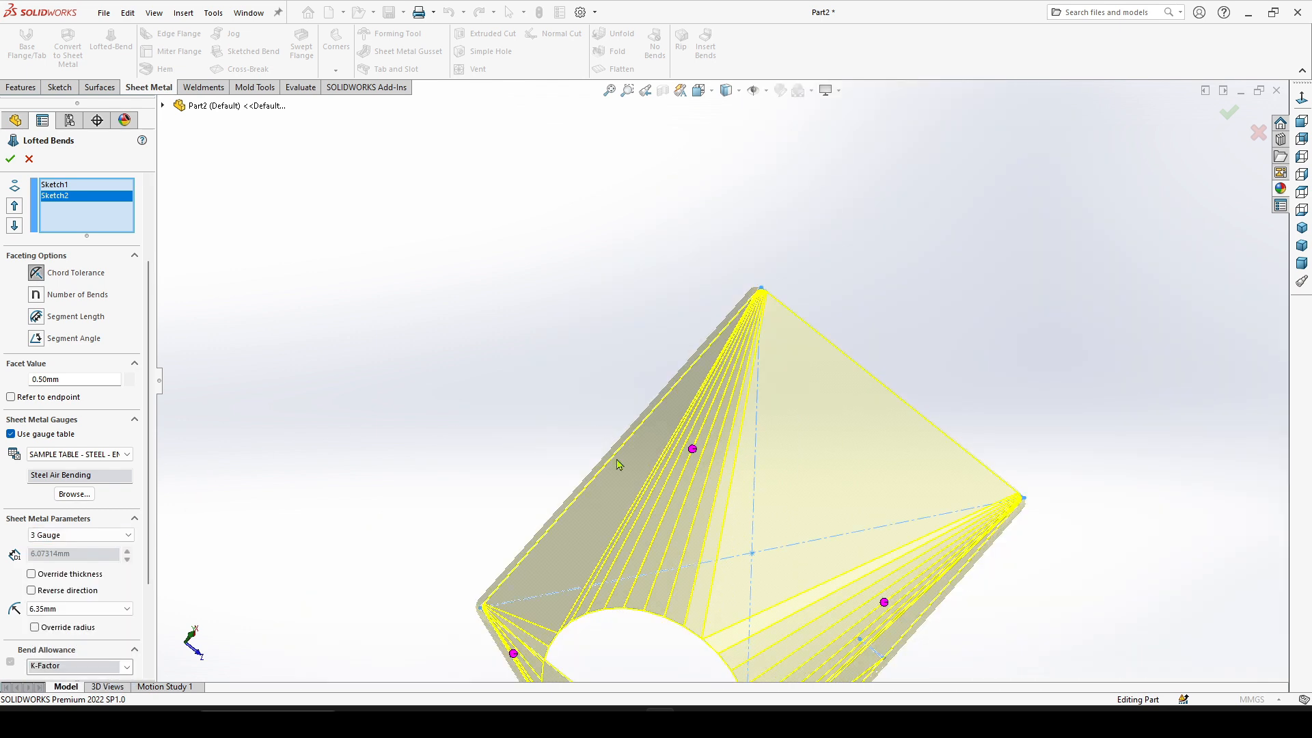
{"action": "middle_click_drag", "start_coordinate": [601, 305], "coordinate": [513, 257]}
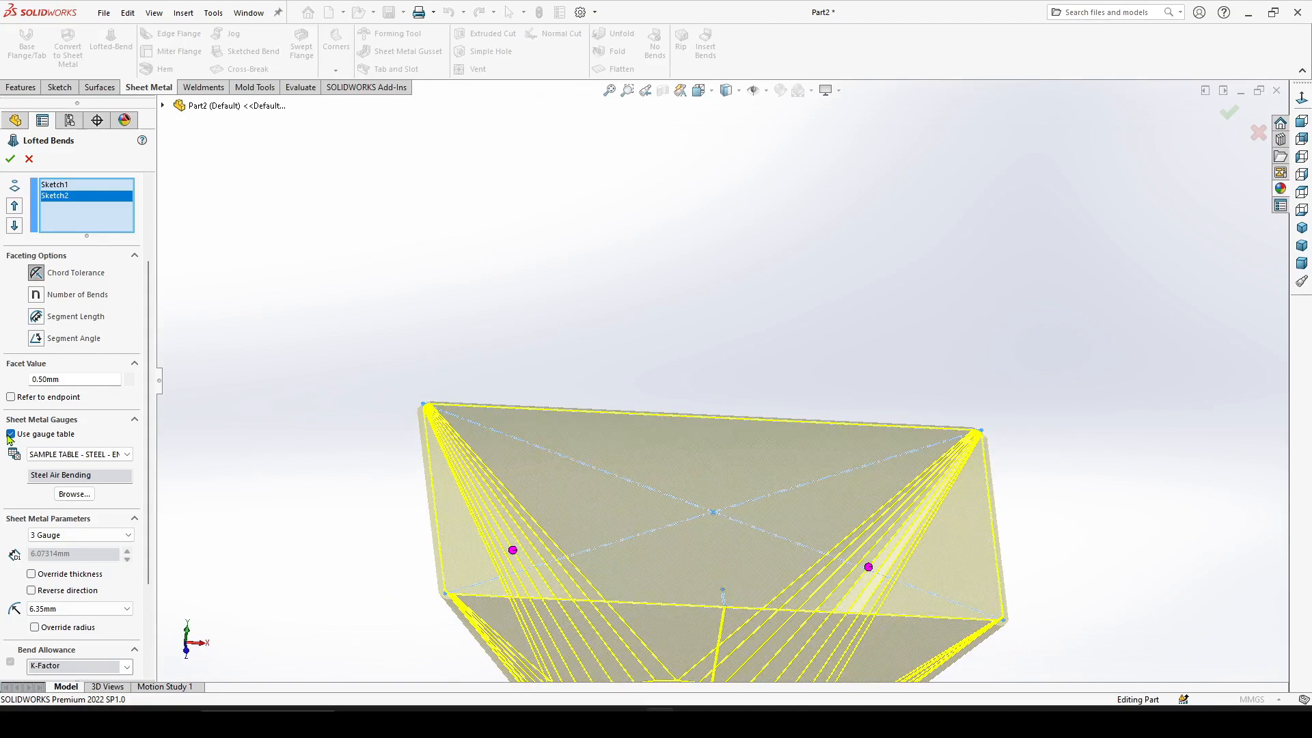
Stop using the gauge table and facet the lofted bend by Number of Bends with a value of 6
{"action": "left_click", "coordinate": [11, 434]}
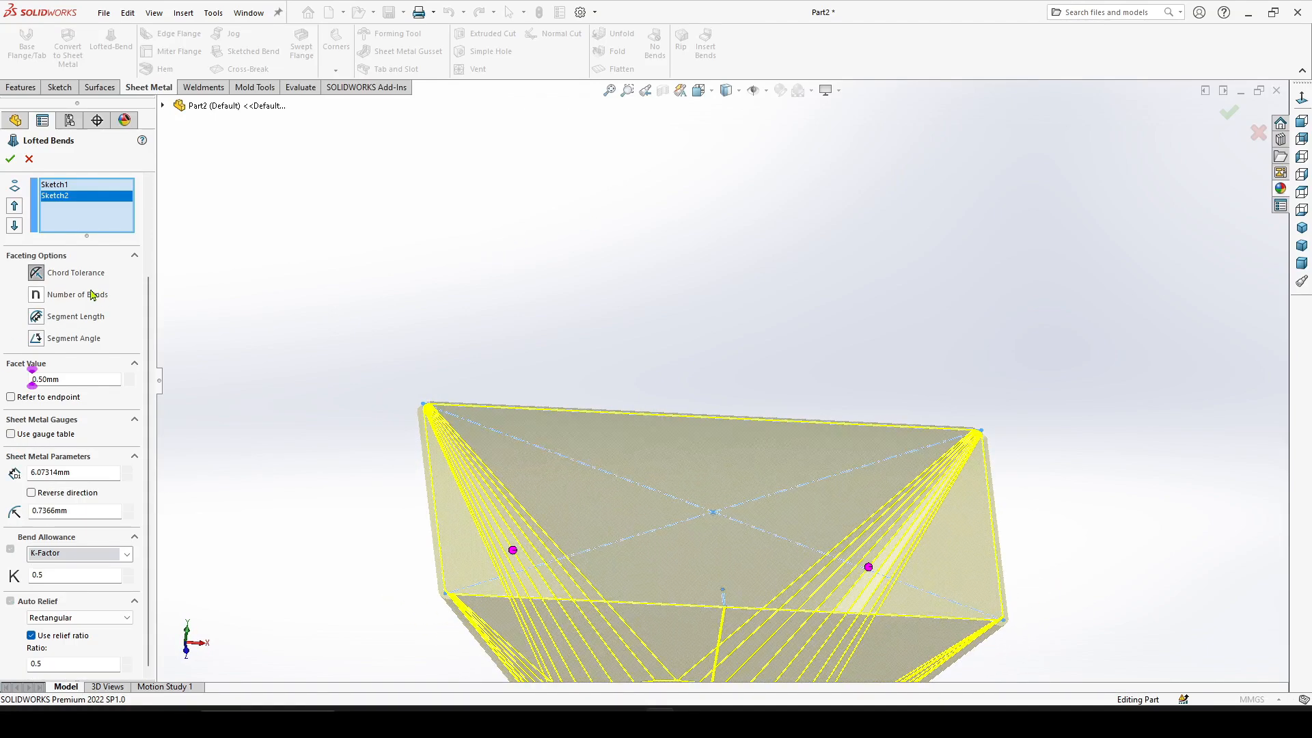
{"action": "left_click", "coordinate": [38, 298]}
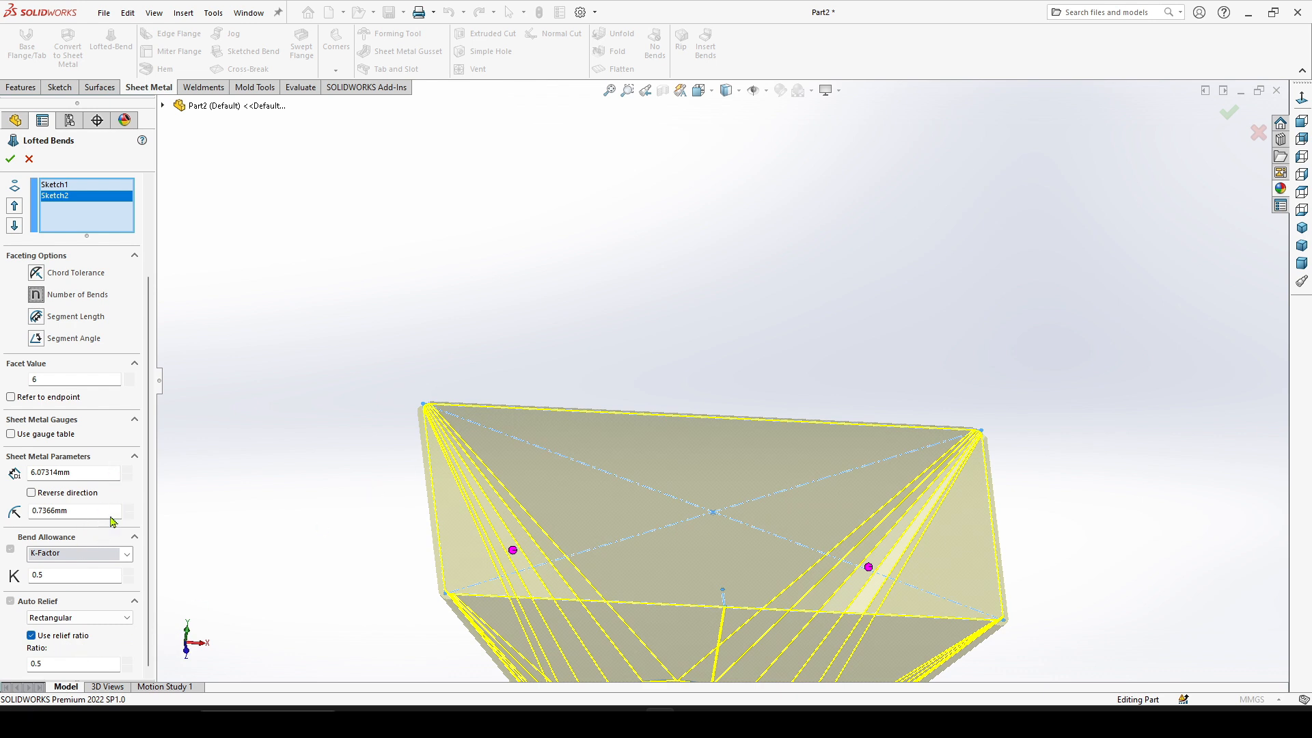
Set the lofted bend's sheet thickness to 1 mm and complete the feature
{"action": "left_click_drag", "start_coordinate": [88, 472], "coordinate": [8, 473]}
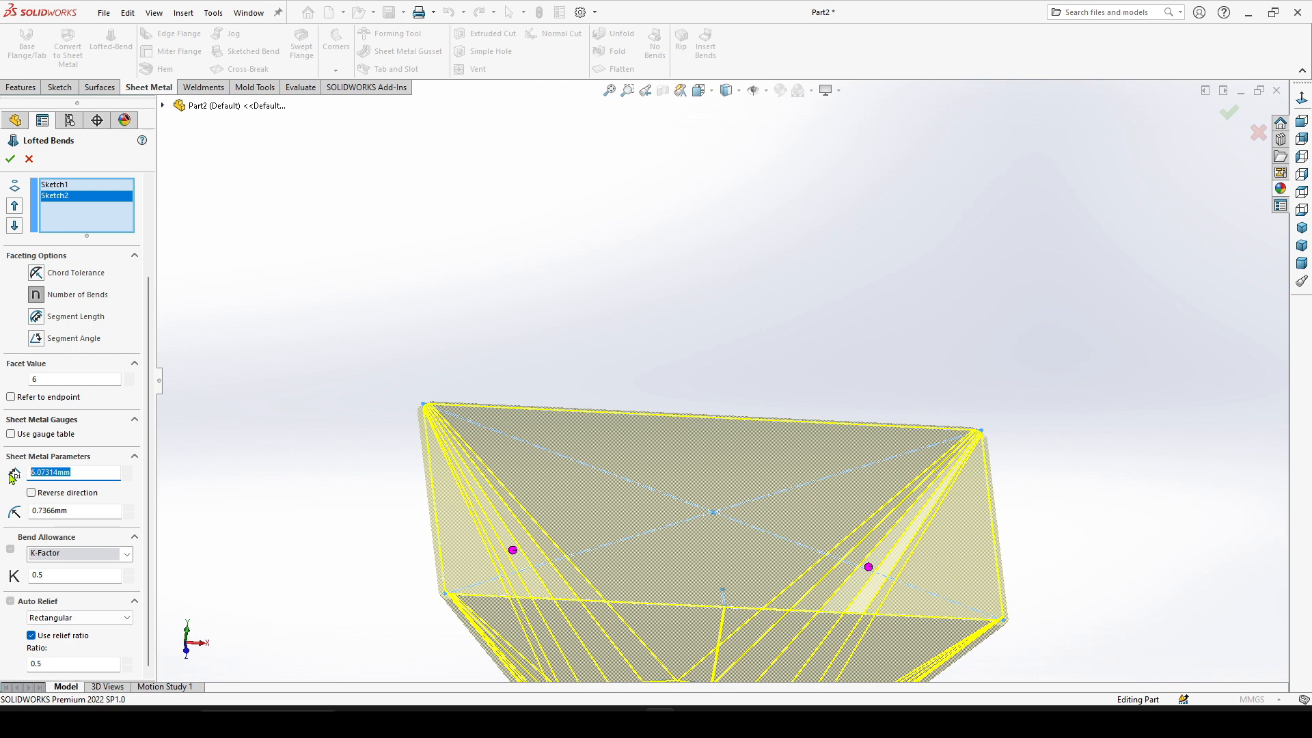
{"action": "type", "text": "1"}
{"action": "key", "text": "Return"}
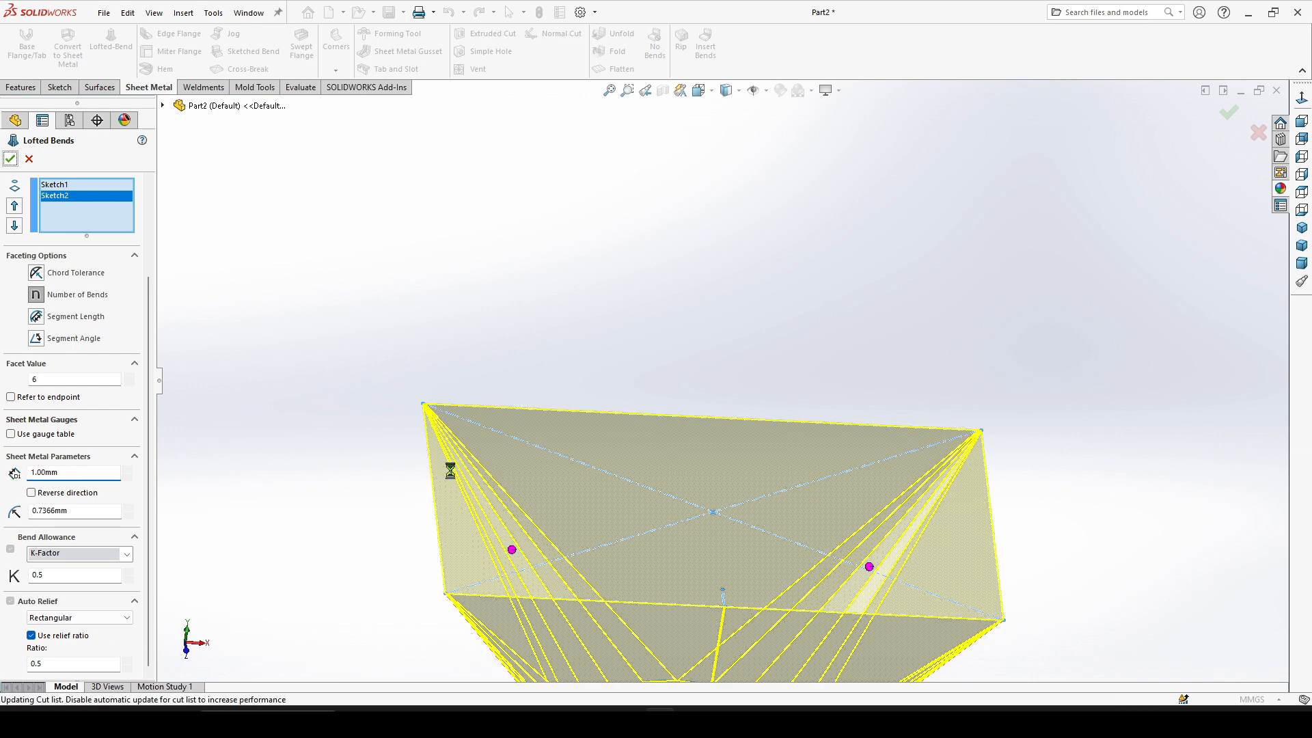
{"action": "middle_click_drag", "start_coordinate": [586, 384], "coordinate": [717, 477]}
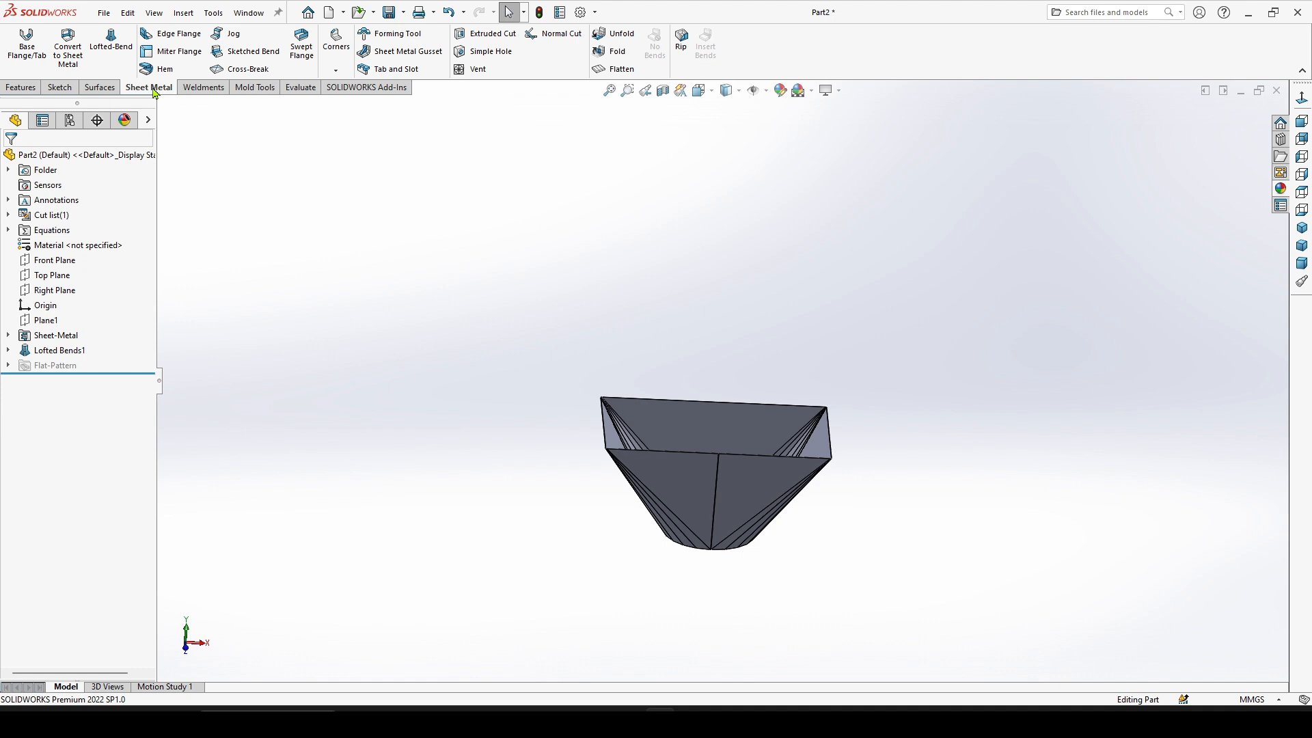
Flatten the transition and examine its flat pattern from the front
{"action": "left_click", "coordinate": [618, 69]}
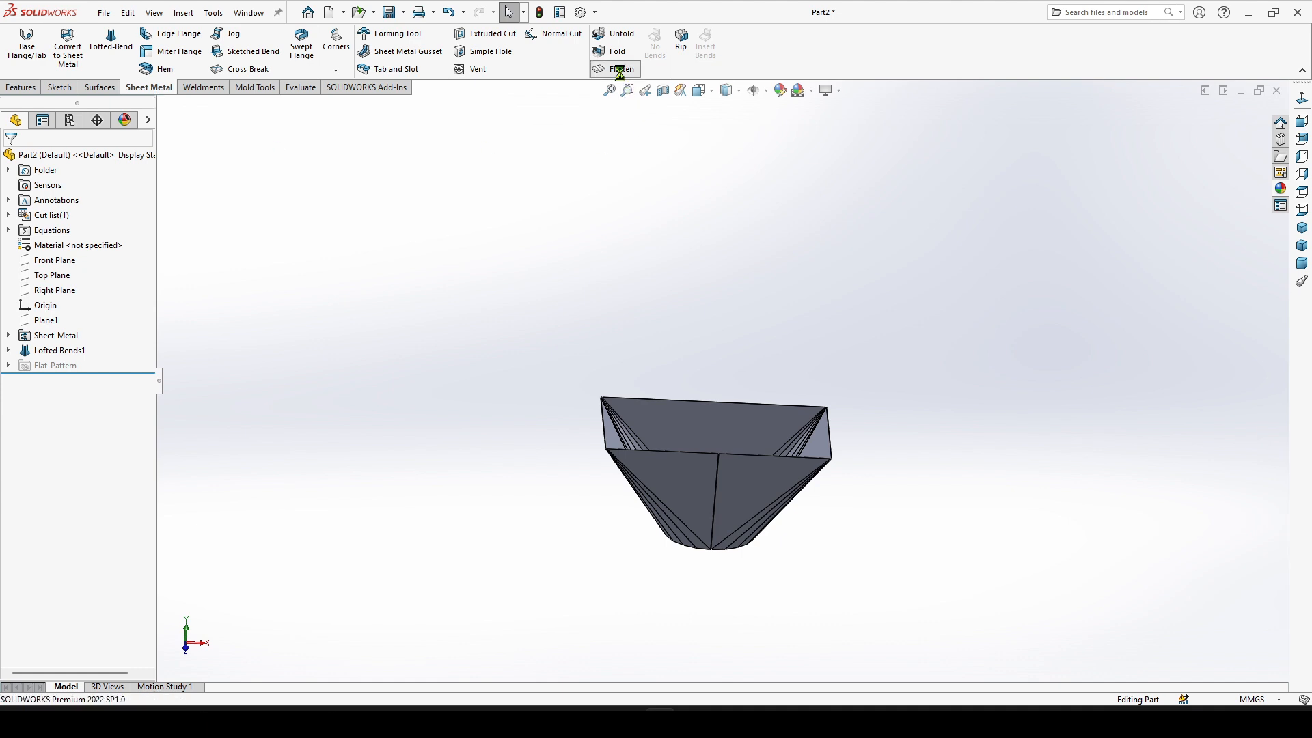
{"action": "right_click_drag", "start_coordinate": [658, 247], "coordinate": [622, 216]}
{"action": "scroll", "coordinate": [740, 243], "scroll_direction": "down", "scroll_amount": 3}
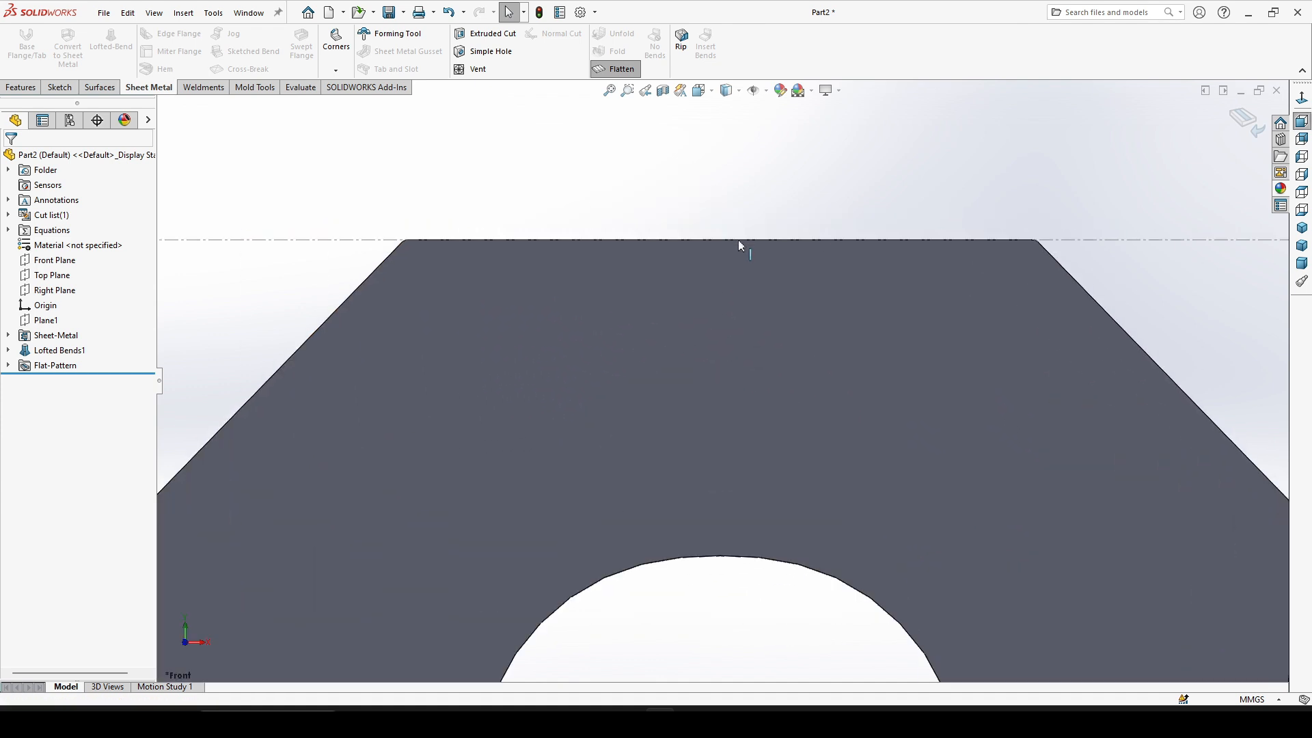
{"action": "scroll", "coordinate": [705, 237], "scroll_direction": "up", "scroll_amount": 5}
{"action": "scroll", "coordinate": [718, 432], "scroll_direction": "down", "scroll_amount": 3}
{"action": "scroll", "coordinate": [644, 415], "scroll_direction": "up", "scroll_amount": 4}
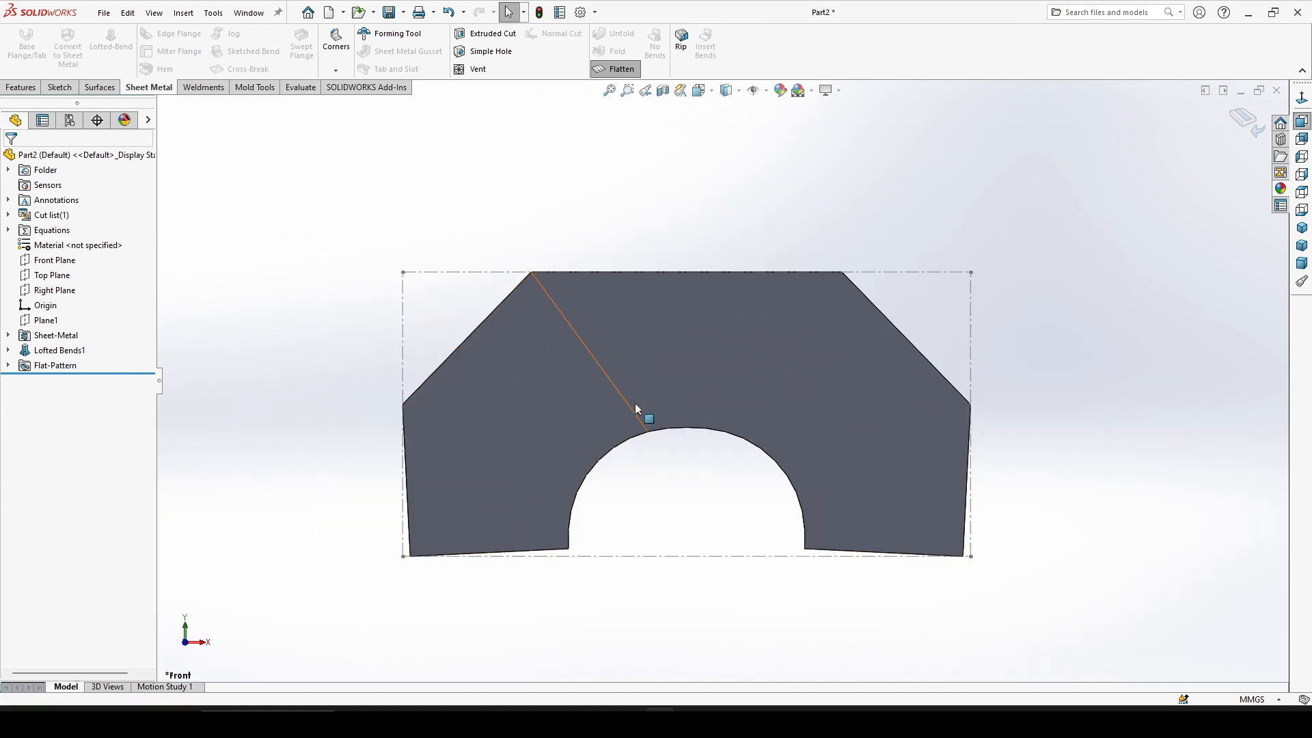
{"action": "scroll", "coordinate": [644, 415], "scroll_direction": "down", "scroll_amount": 2}
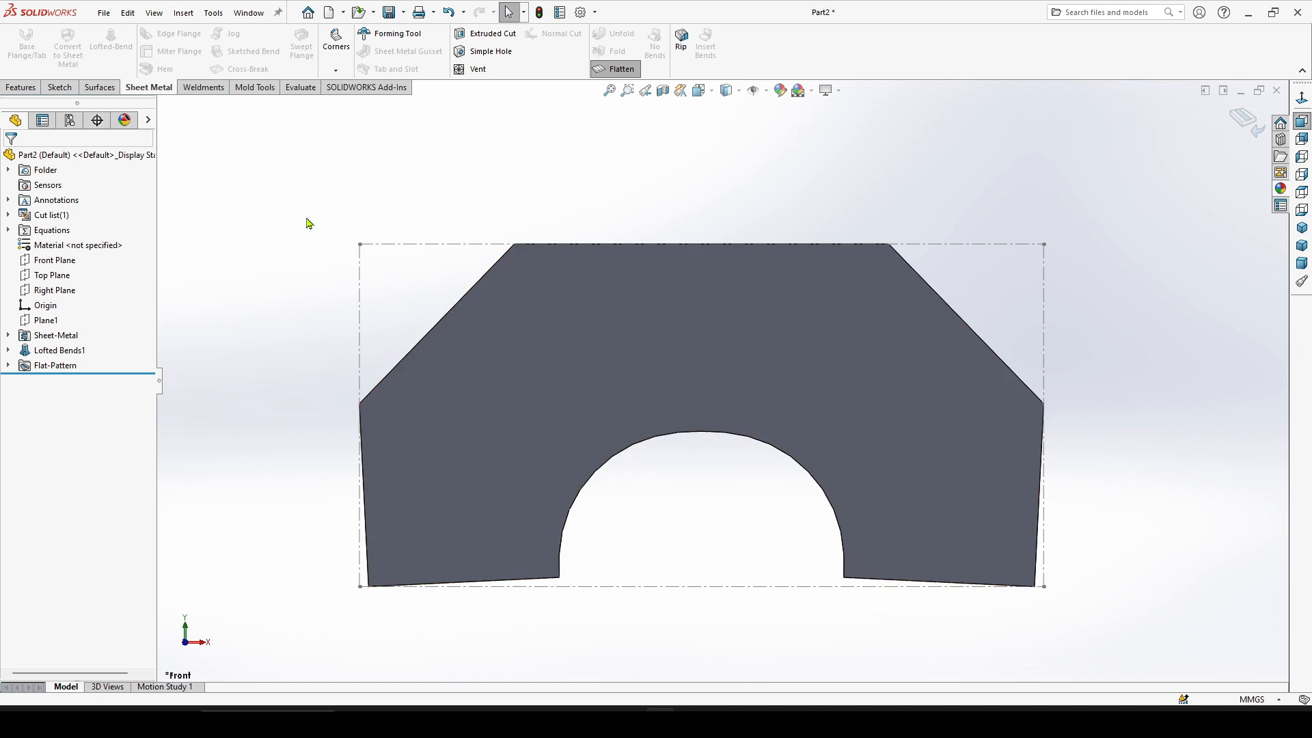
Show the bend lines on the flat pattern and examine how they run from the corners to the arc
{"action": "left_click", "coordinate": [153, 13]}
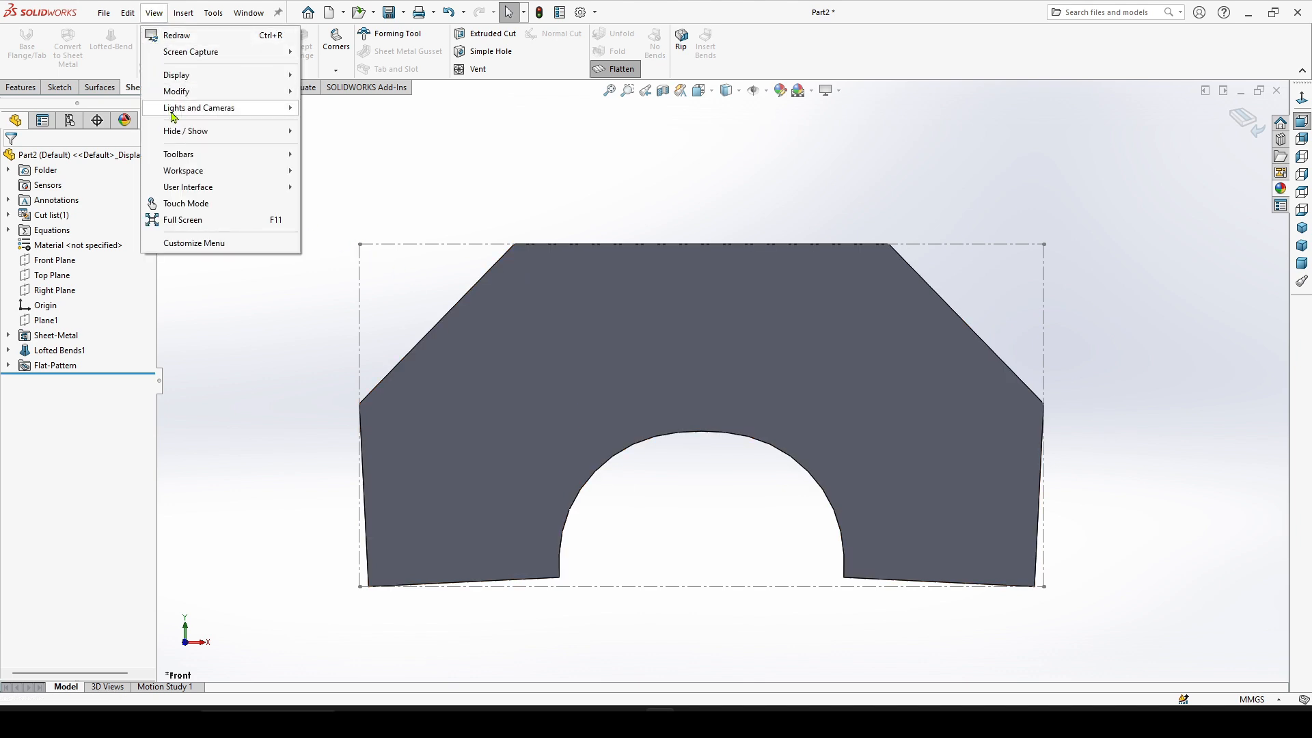
{"action": "mouse_move", "coordinate": [246, 133]}
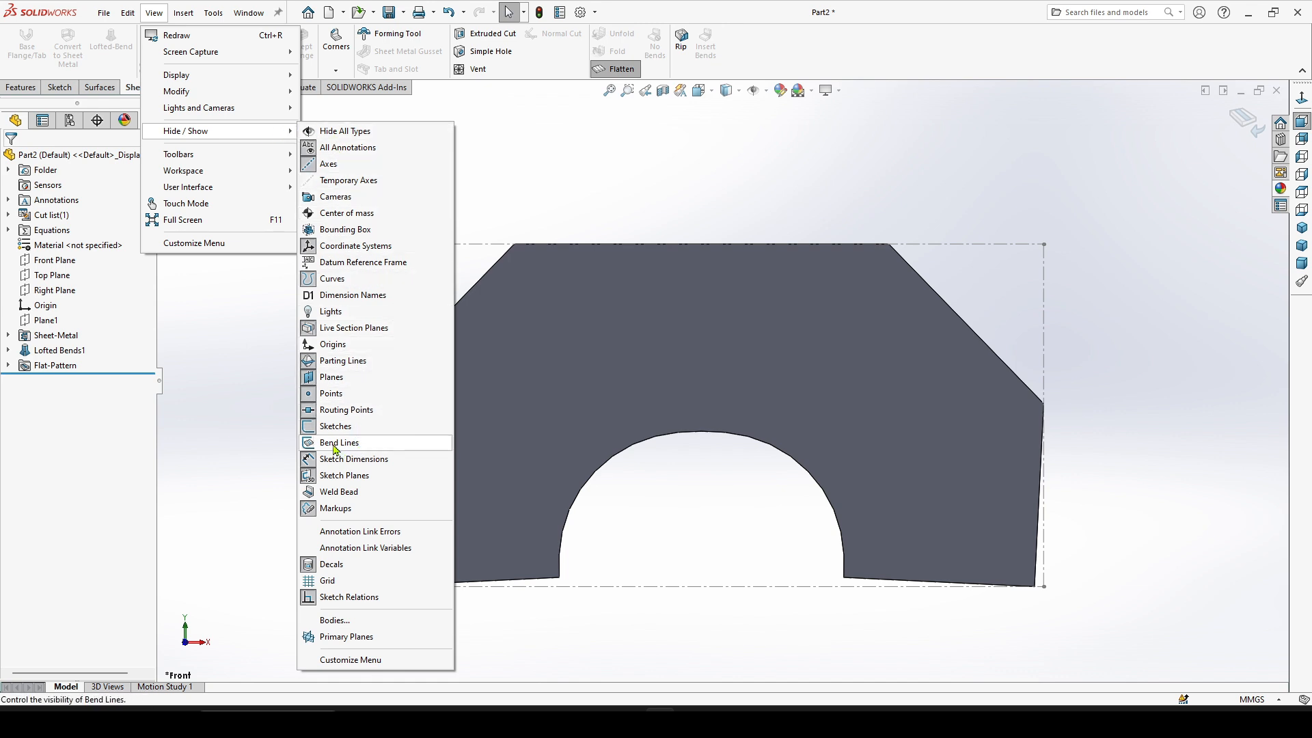
{"action": "left_click", "coordinate": [311, 449]}
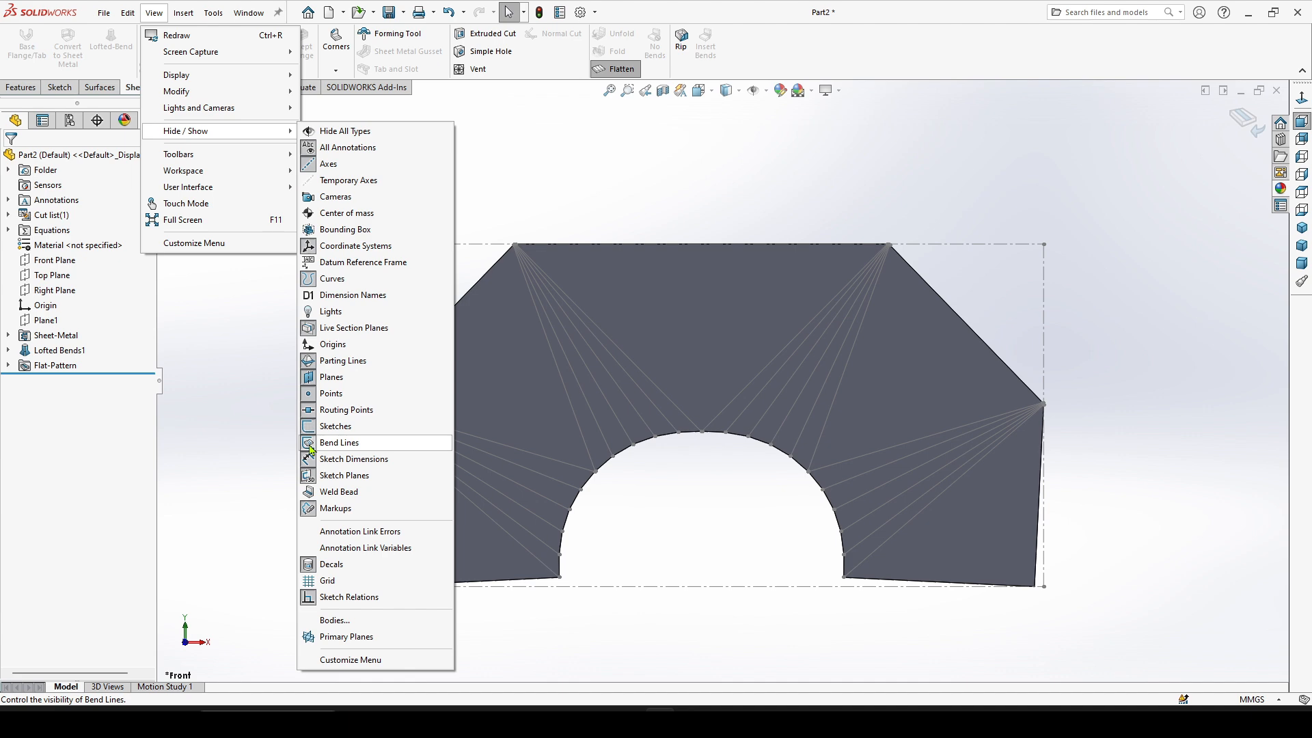
{"action": "scroll", "coordinate": [692, 410], "scroll_direction": "down", "scroll_amount": 4}
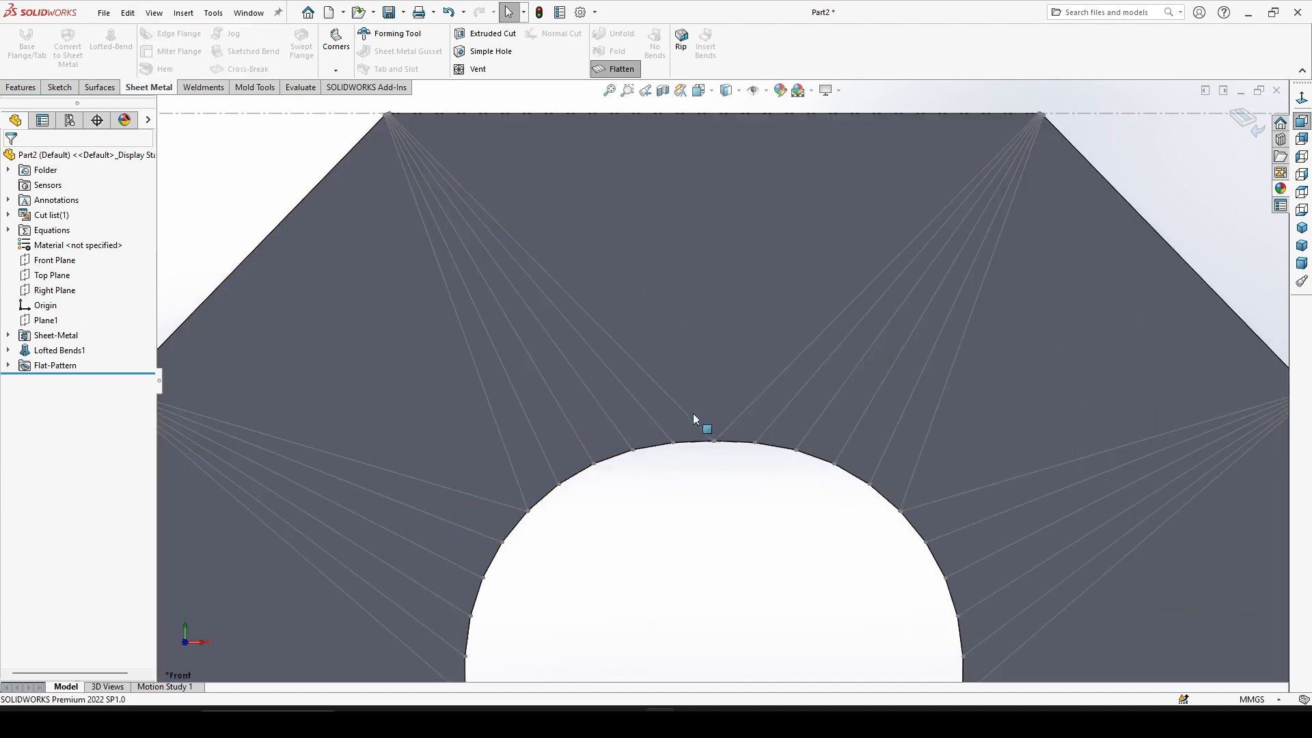
{"action": "scroll", "coordinate": [676, 379], "scroll_direction": "up", "scroll_amount": 5}
{"action": "scroll", "coordinate": [600, 474], "scroll_direction": "up", "scroll_amount": 2}
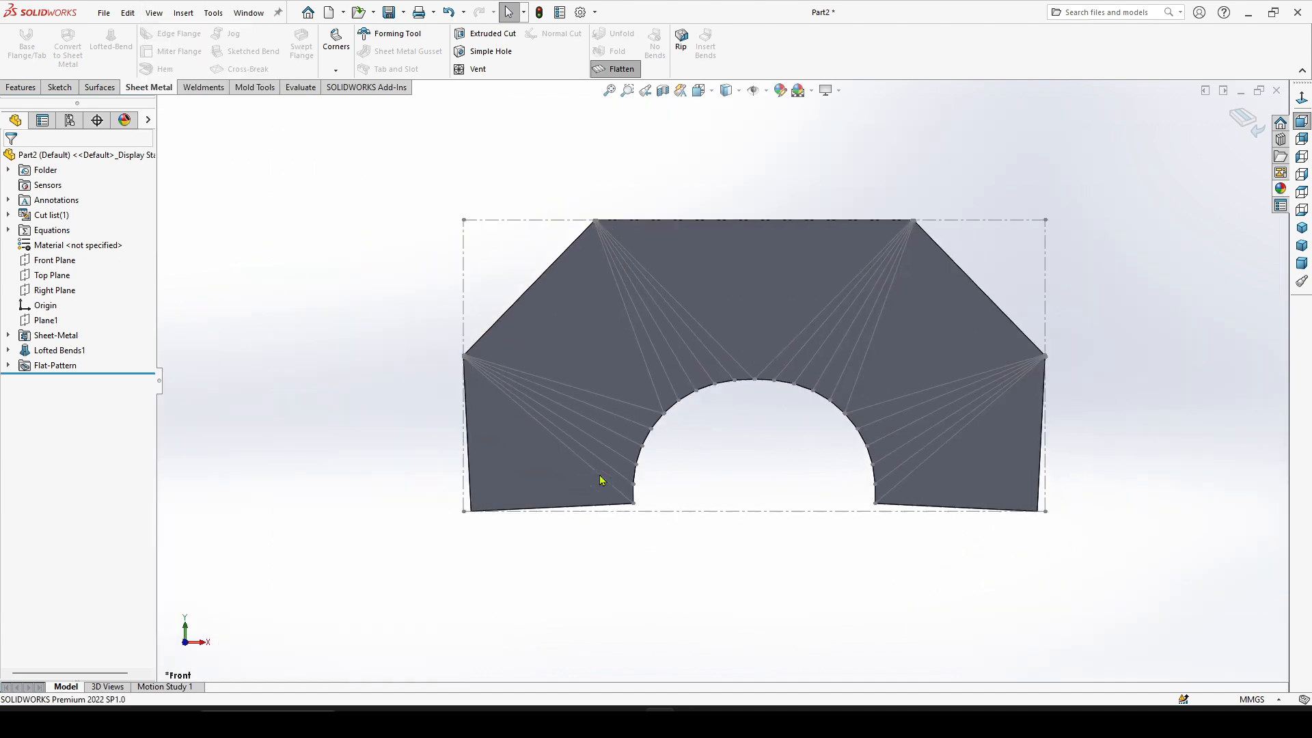
{"action": "scroll", "coordinate": [779, 239], "scroll_direction": "down", "scroll_amount": 2}
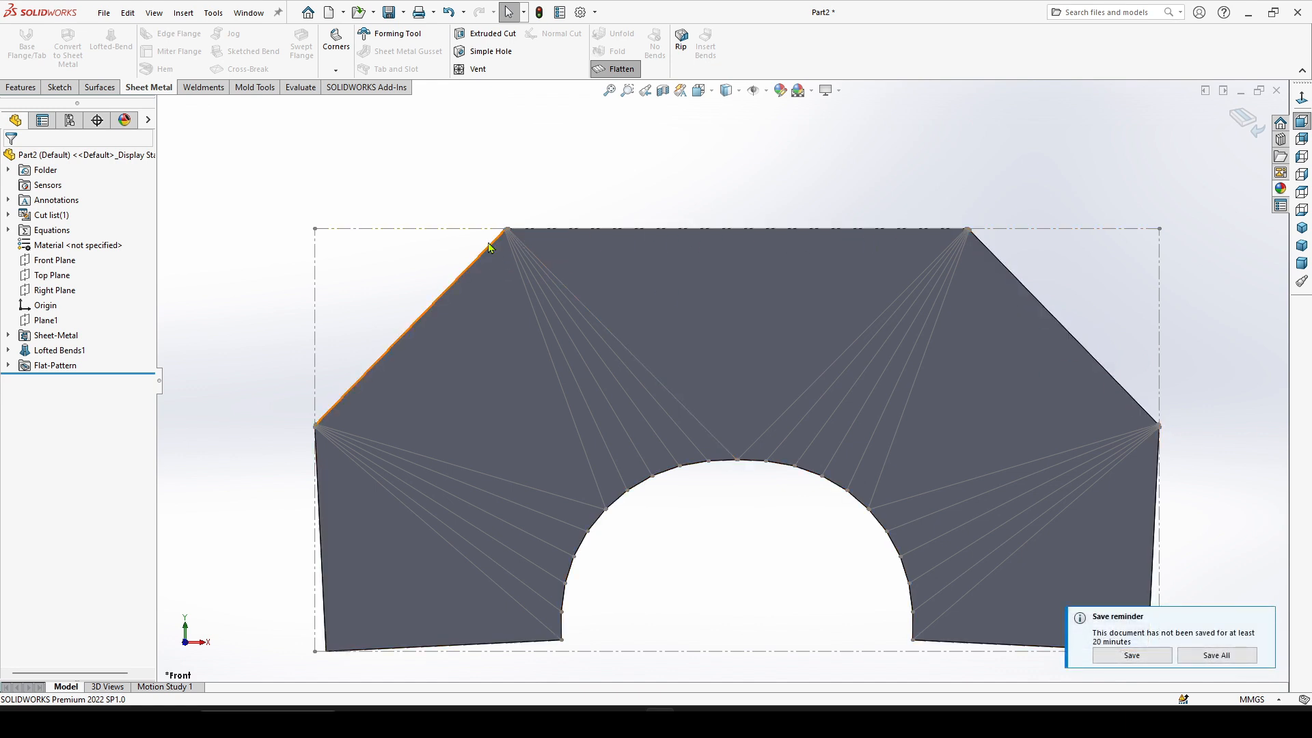
{"action": "scroll", "coordinate": [499, 251], "scroll_direction": "up", "scroll_amount": 2}
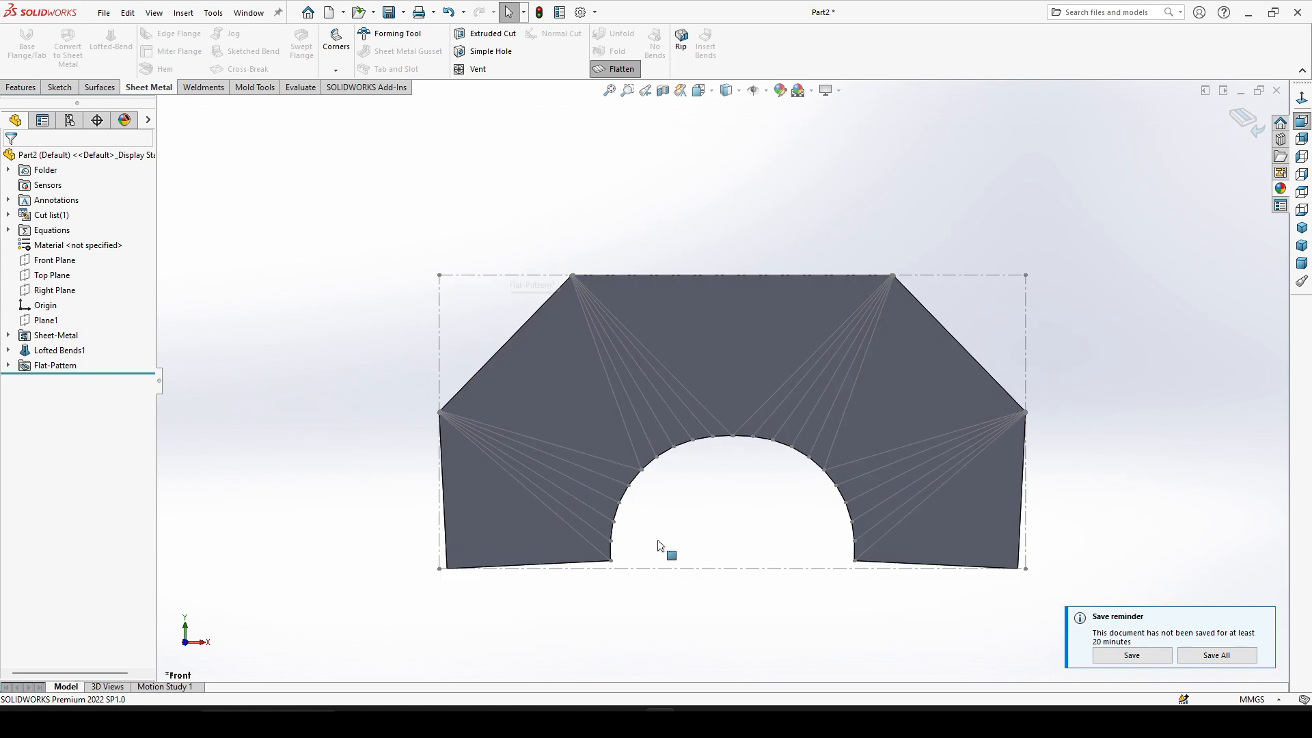
{"action": "scroll", "coordinate": [642, 568], "scroll_direction": "down", "scroll_amount": 1}
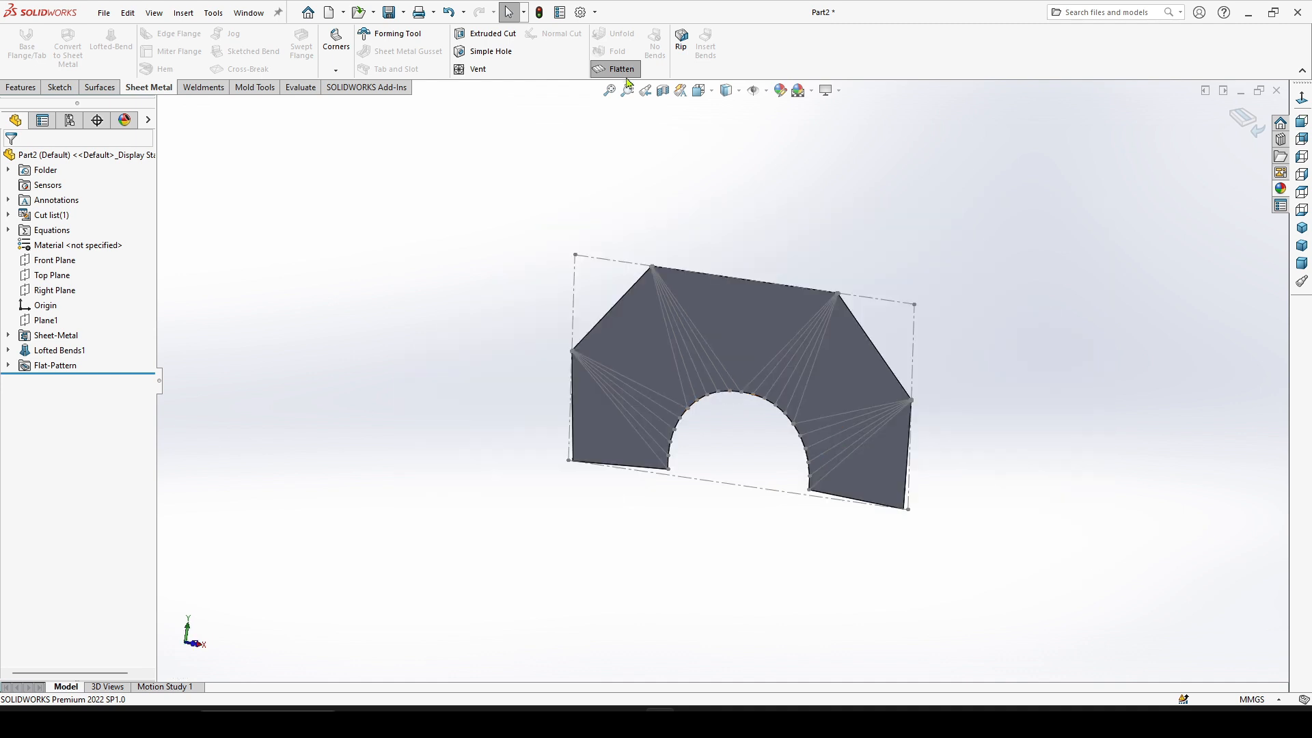
Return the transition to its folded shape for inspection, and flatten it again
{"action": "left_click", "coordinate": [621, 74]}
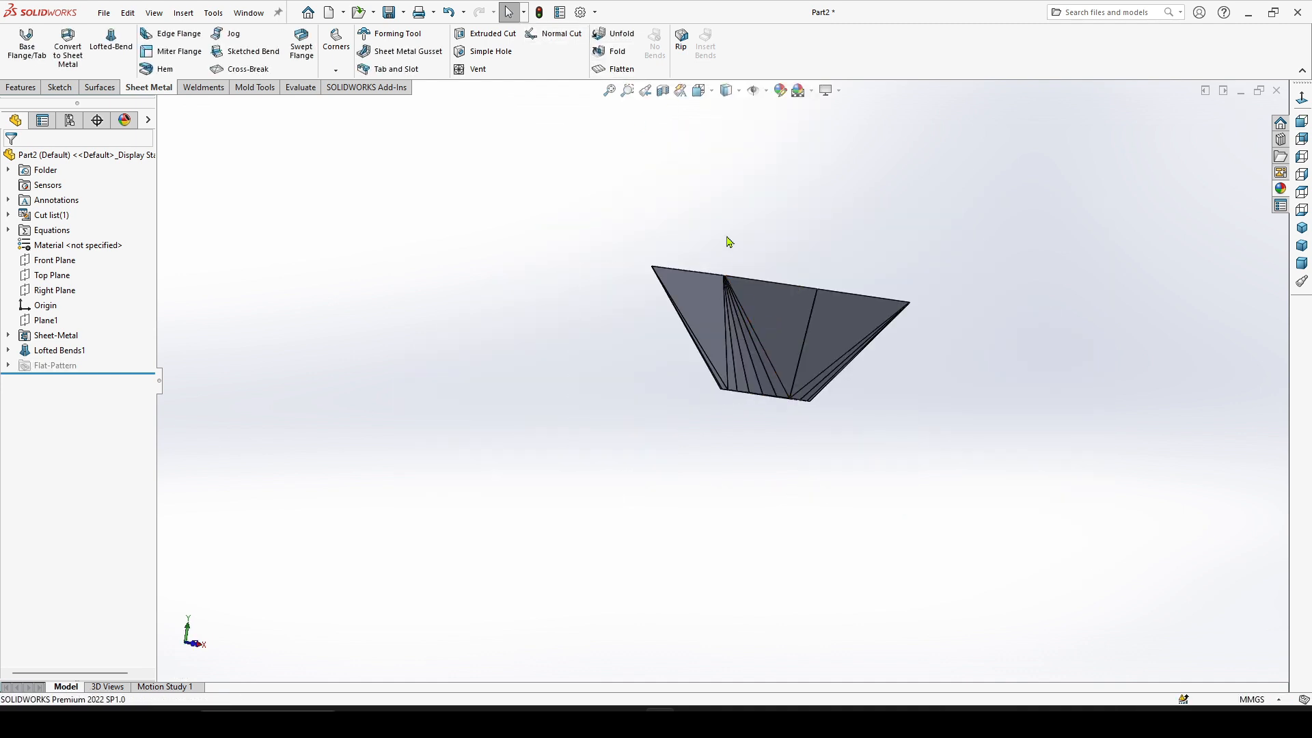
{"action": "middle_click_drag", "start_coordinate": [791, 255], "coordinate": [682, 198]}
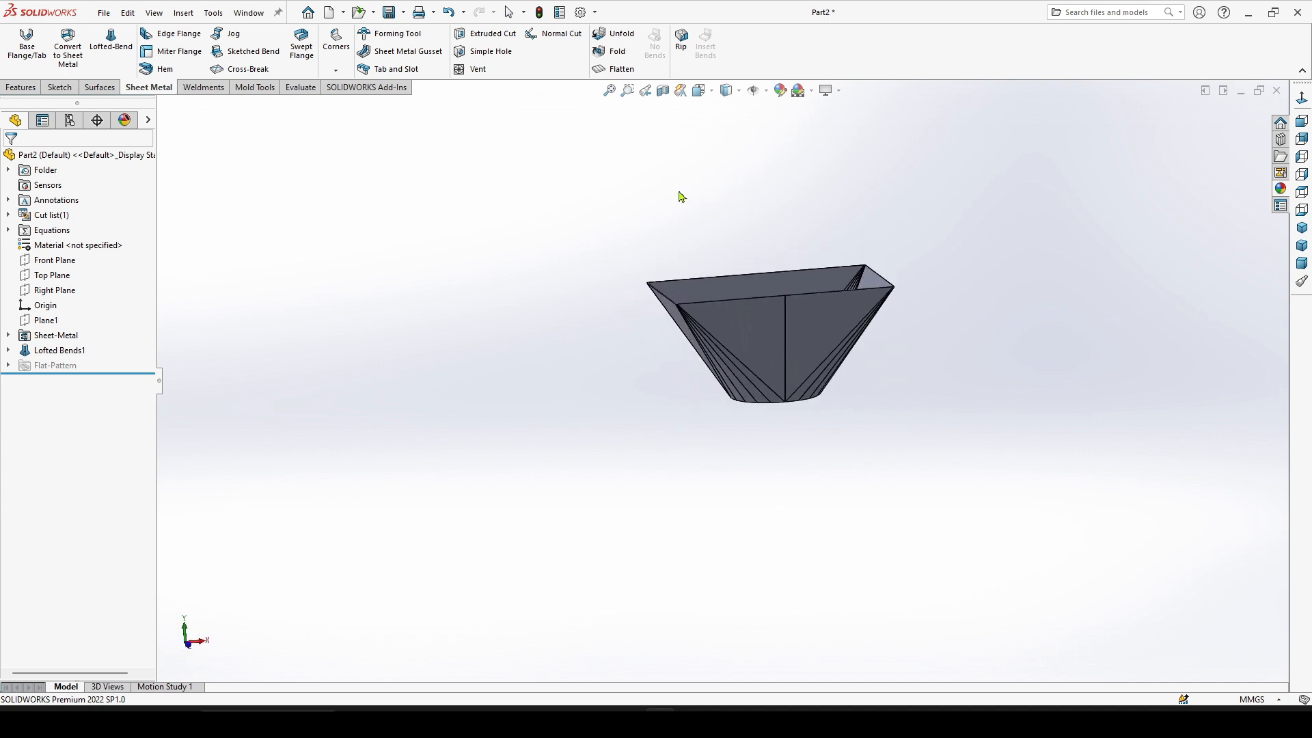
{"action": "left_click", "coordinate": [612, 69]}
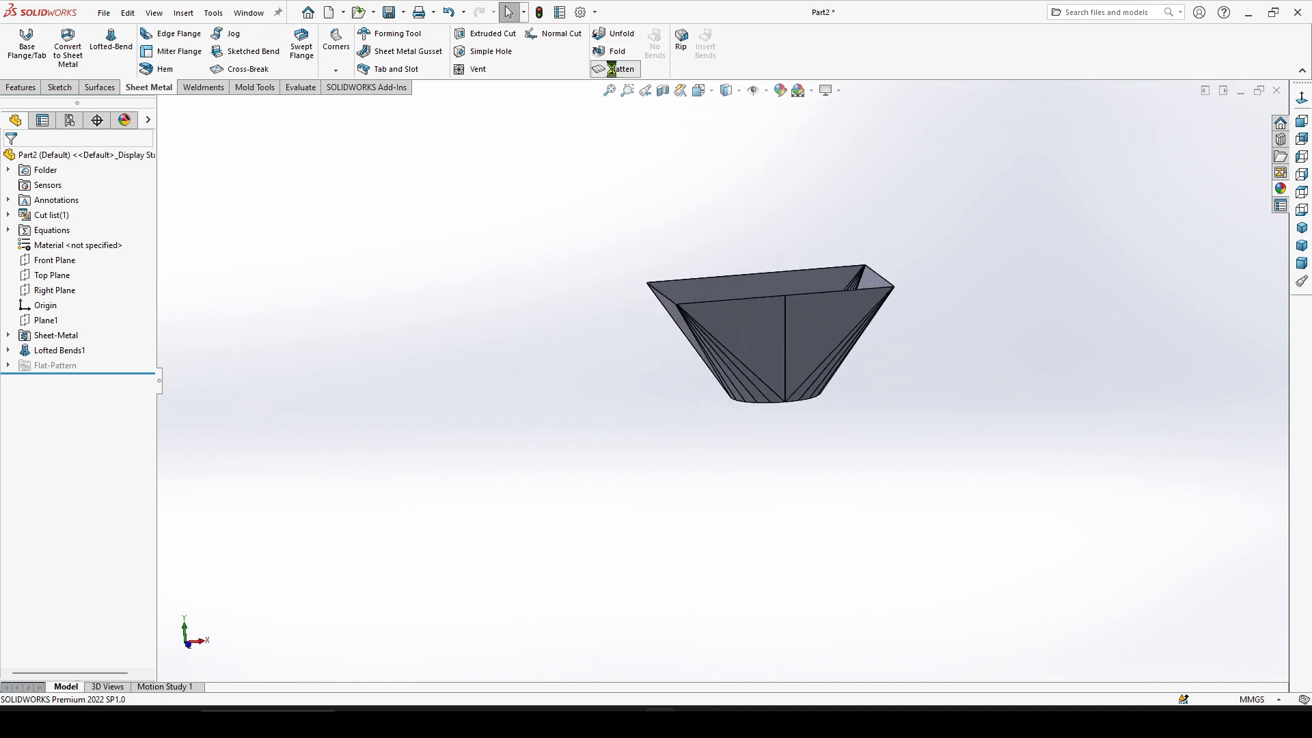
Save the flat pattern as a DXF file named "Lofted bend" in the toCad folder
{"action": "left_click", "coordinate": [406, 17]}
{"action": "left_click", "coordinate": [412, 42]}
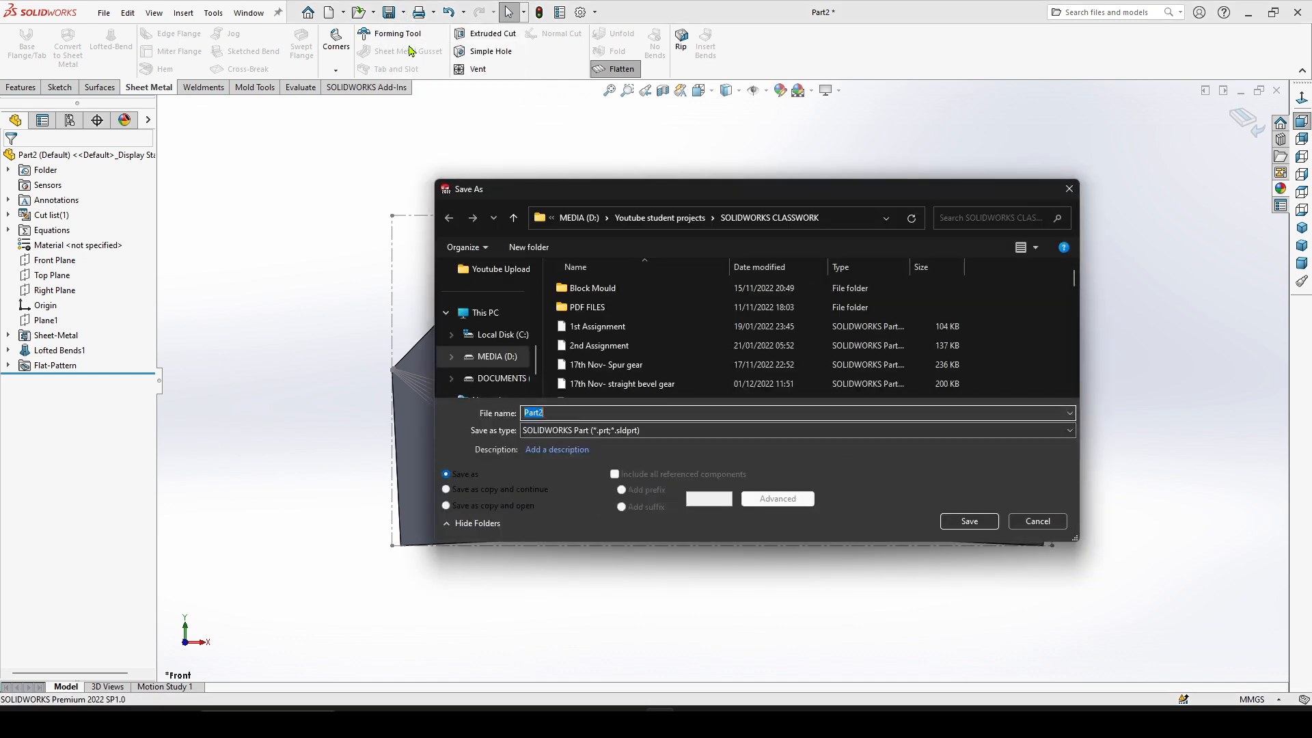
{"action": "left_click", "coordinate": [644, 430]}
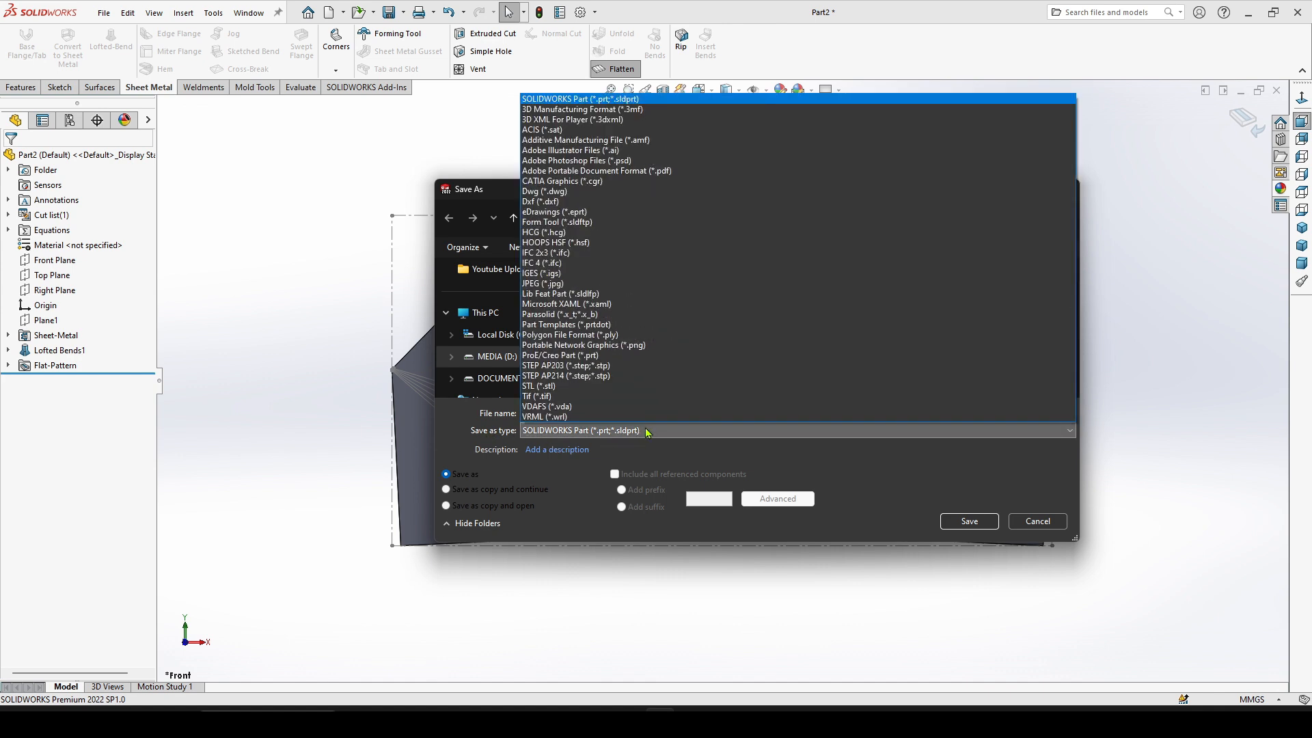
{"action": "left_click", "coordinate": [550, 202]}
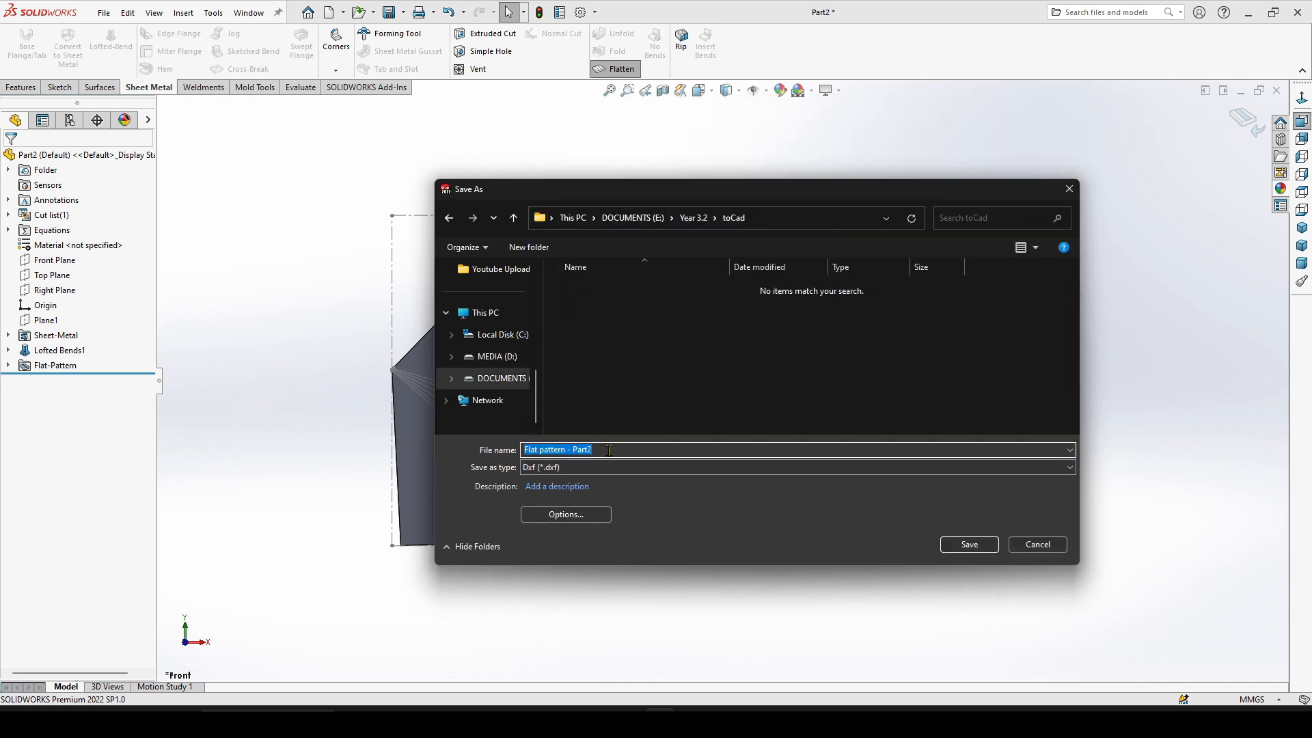
{"action": "type", "text": "Loft"}
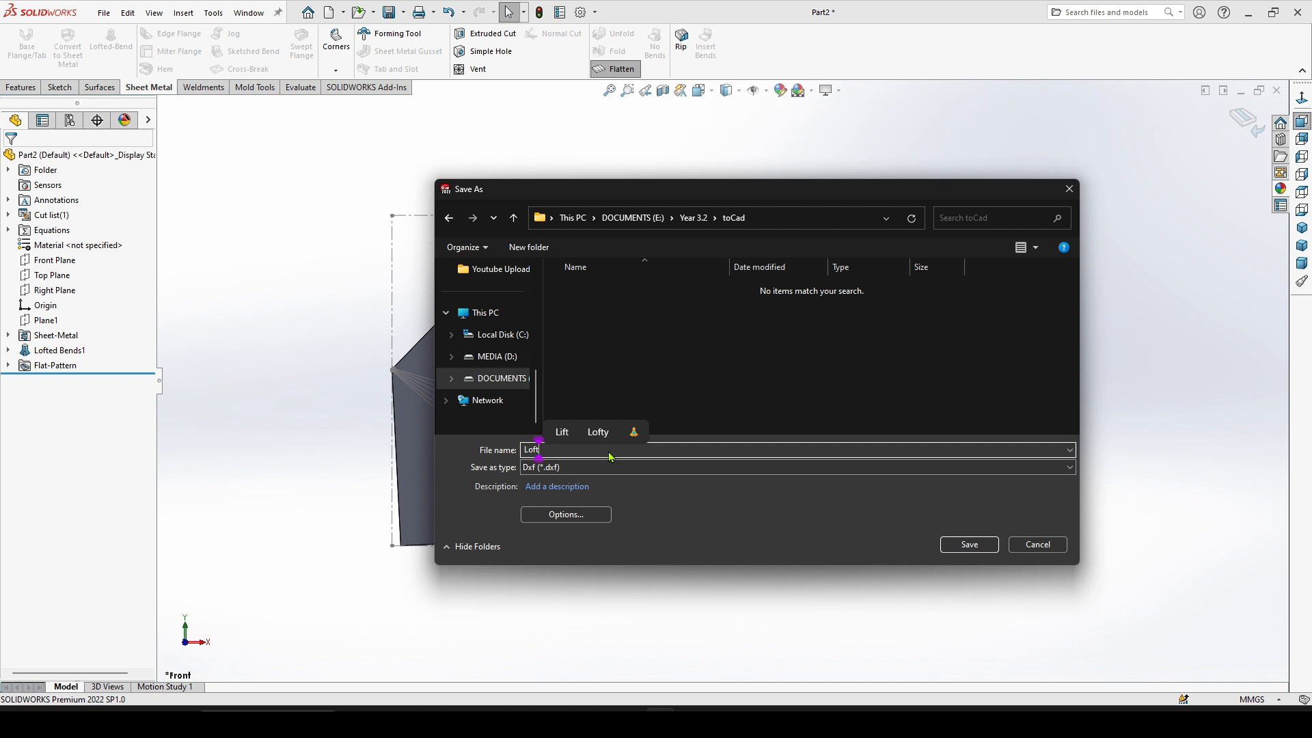
{"action": "type", "text": "ed bend"}
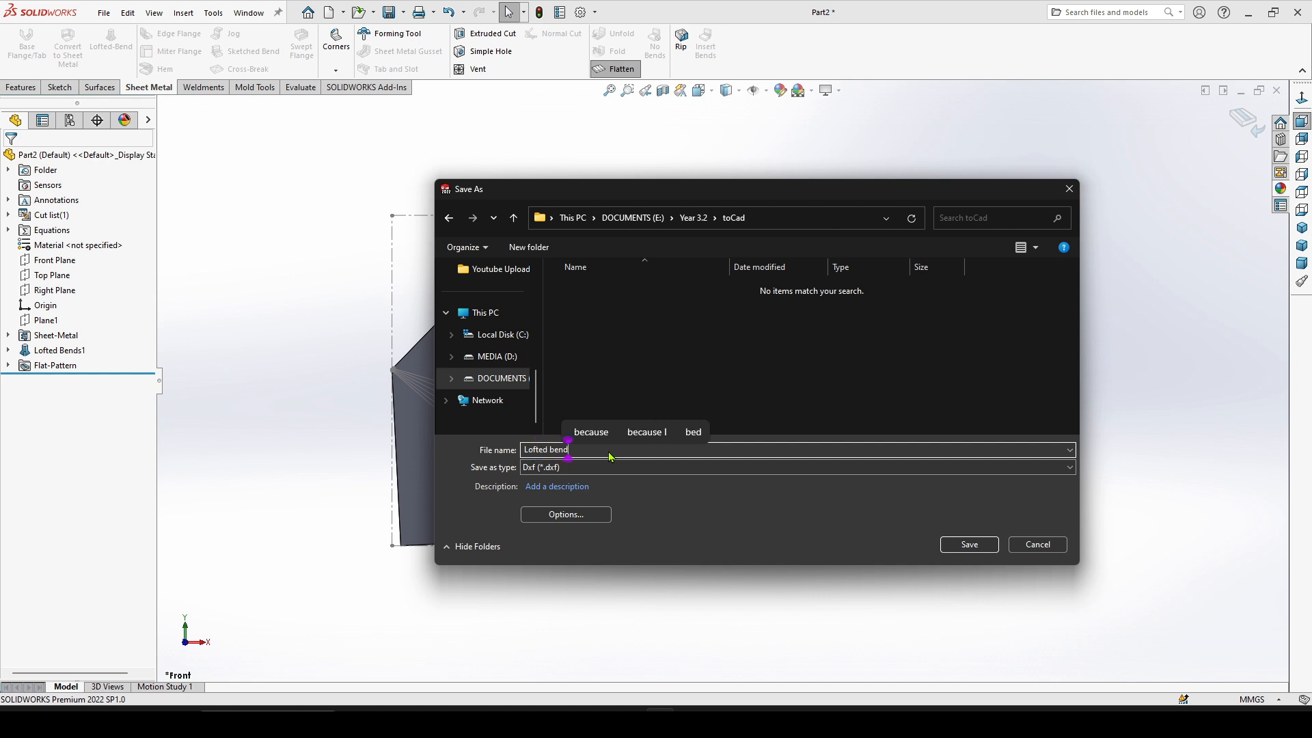
{"action": "left_click", "coordinate": [968, 544]}
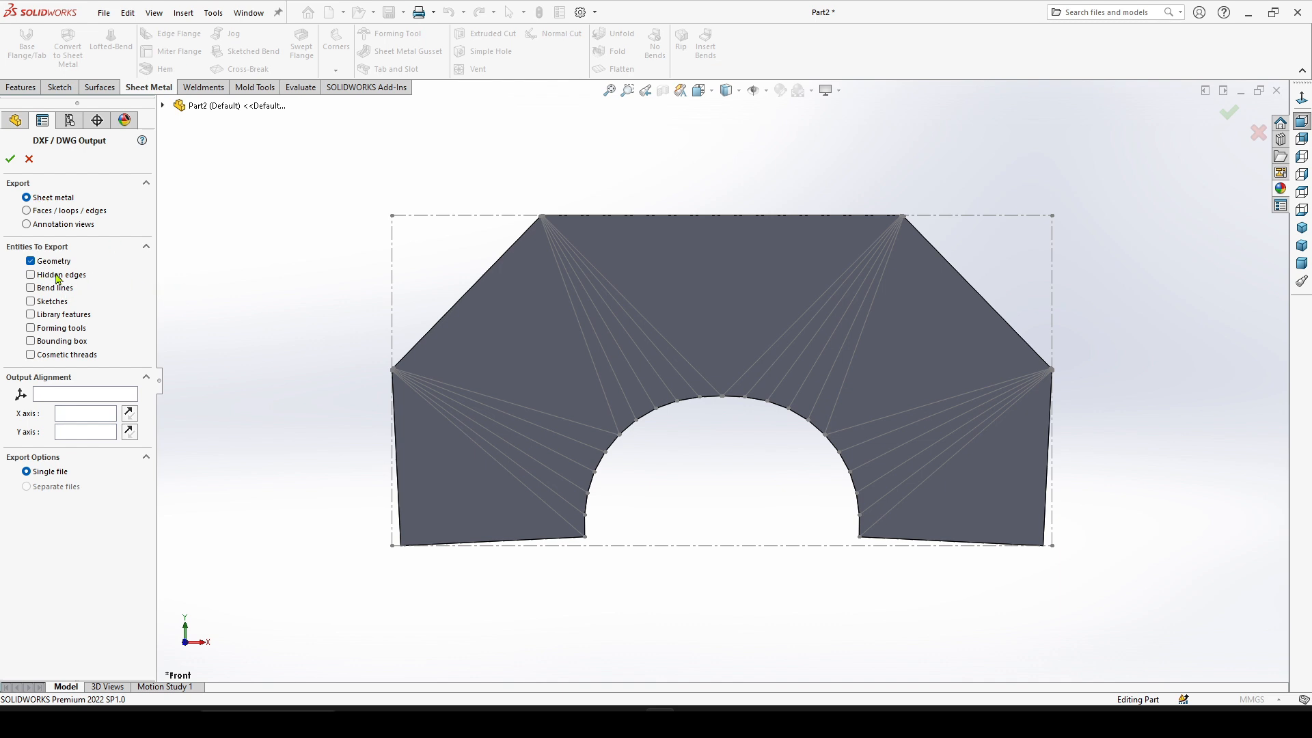
Include the bend lines with the sheet metal geometry in the DXF export and save the cleanup preview
{"action": "scroll", "coordinate": [577, 260], "scroll_direction": "down", "scroll_amount": 3}
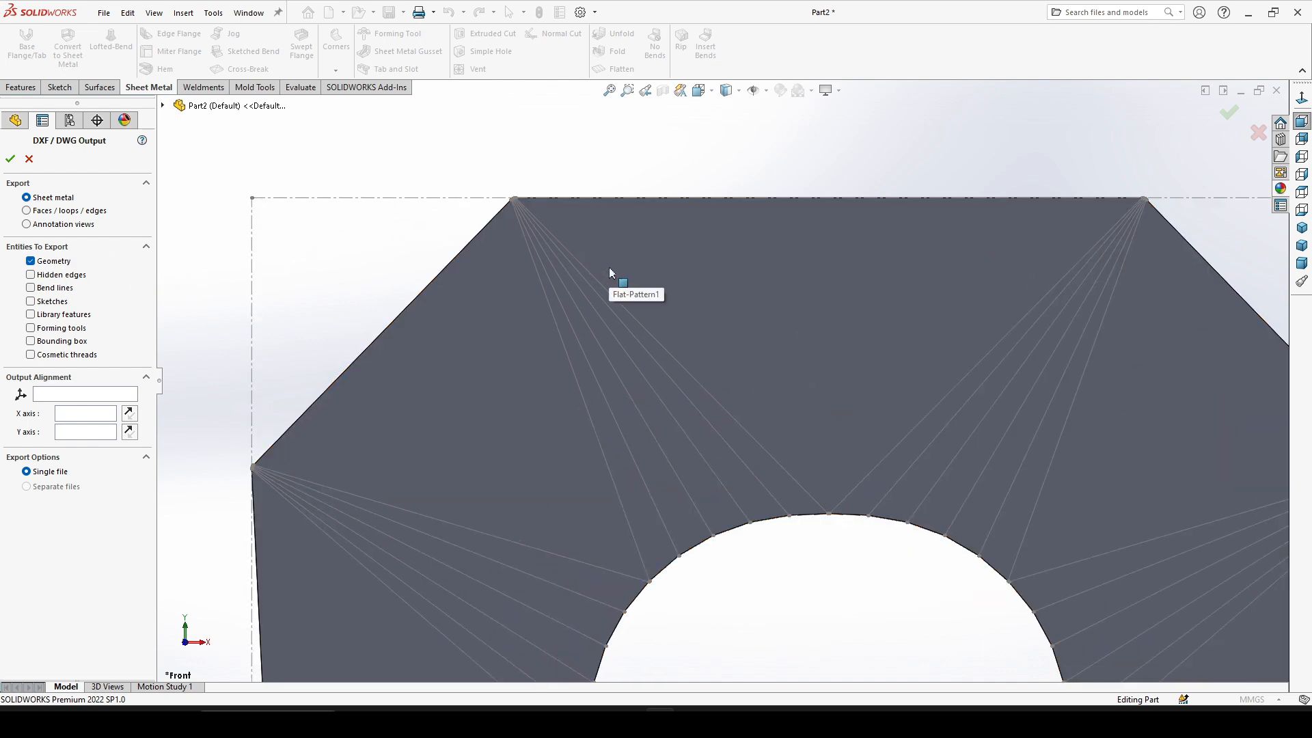
{"action": "scroll", "coordinate": [610, 273], "scroll_direction": "up", "scroll_amount": 3}
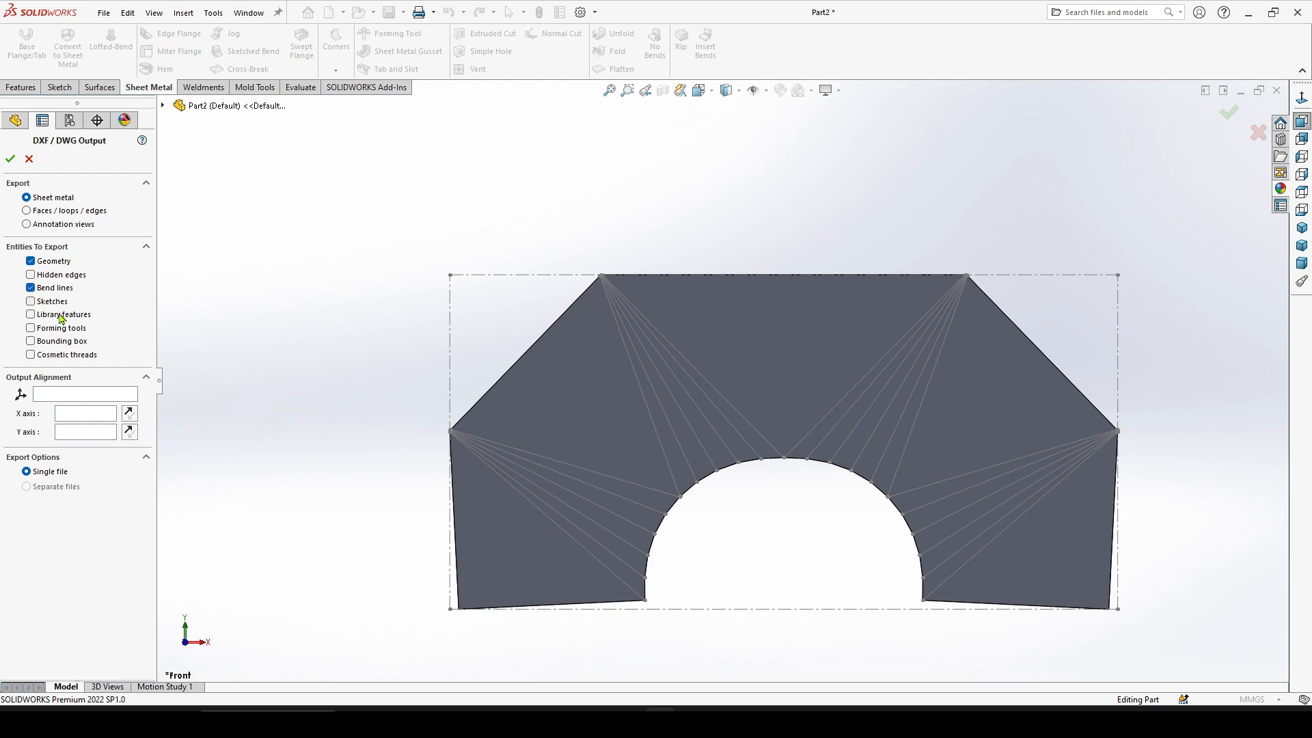
{"action": "left_click", "coordinate": [10, 159]}
{"action": "scroll", "coordinate": [577, 352], "scroll_direction": "up", "scroll_amount": 5}
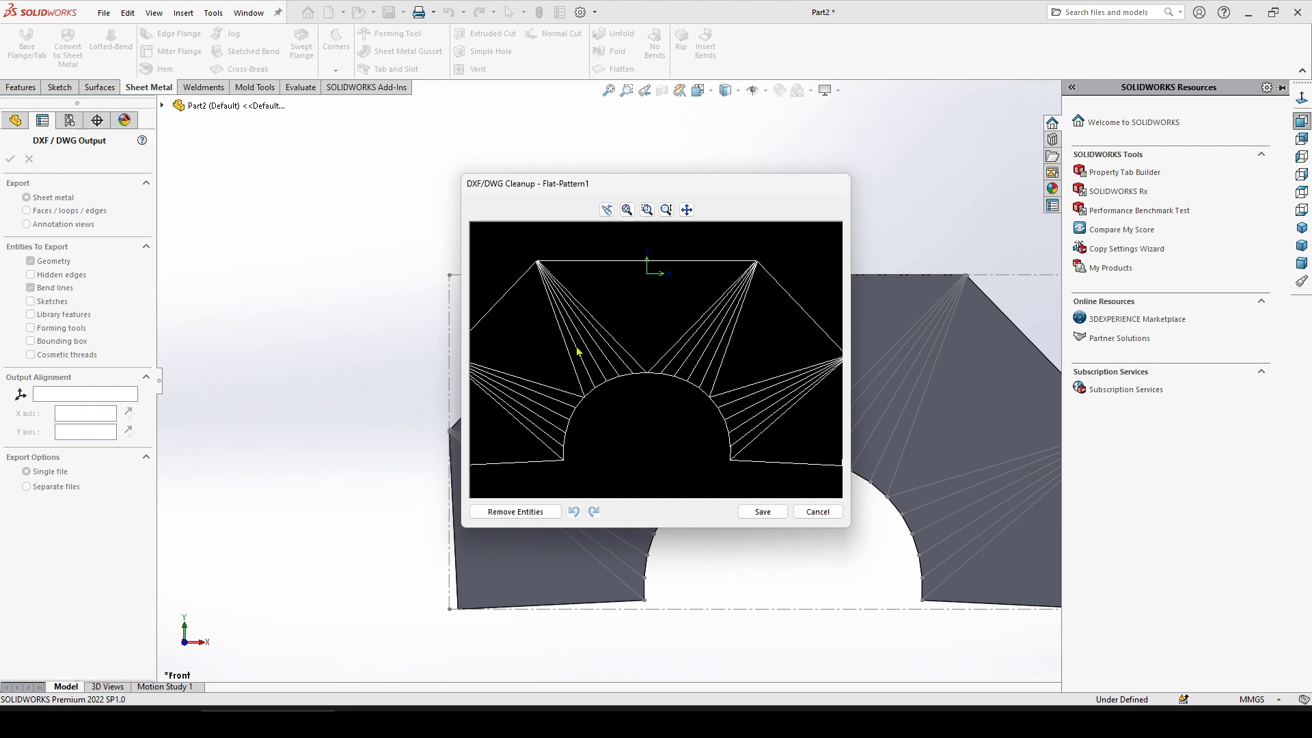
{"action": "left_click", "coordinate": [763, 513]}
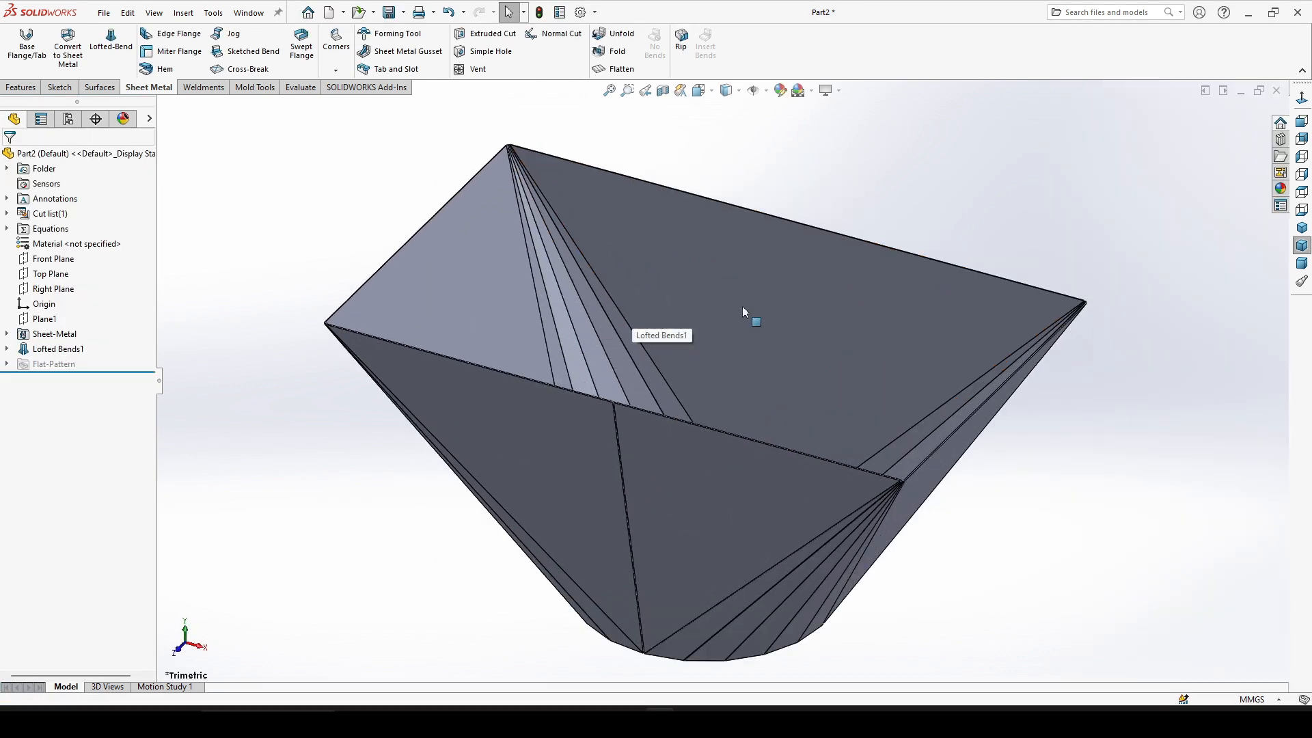
{"action": "scroll", "coordinate": [711, 382], "scroll_direction": "up", "scroll_amount": 5}
{"action": "middle_click_drag", "start_coordinate": [700, 514], "coordinate": [501, 586]}
{"action": "middle_click_drag", "start_coordinate": [565, 489], "coordinate": [1023, 498]}
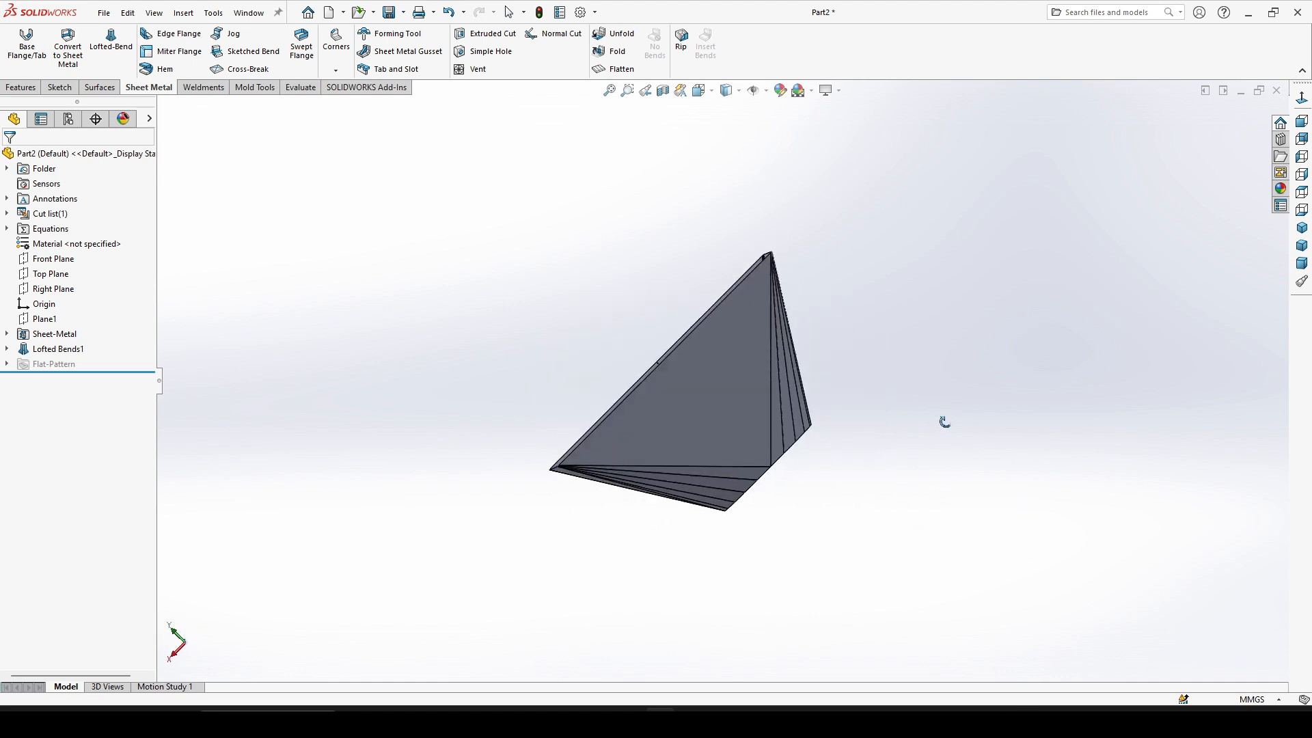